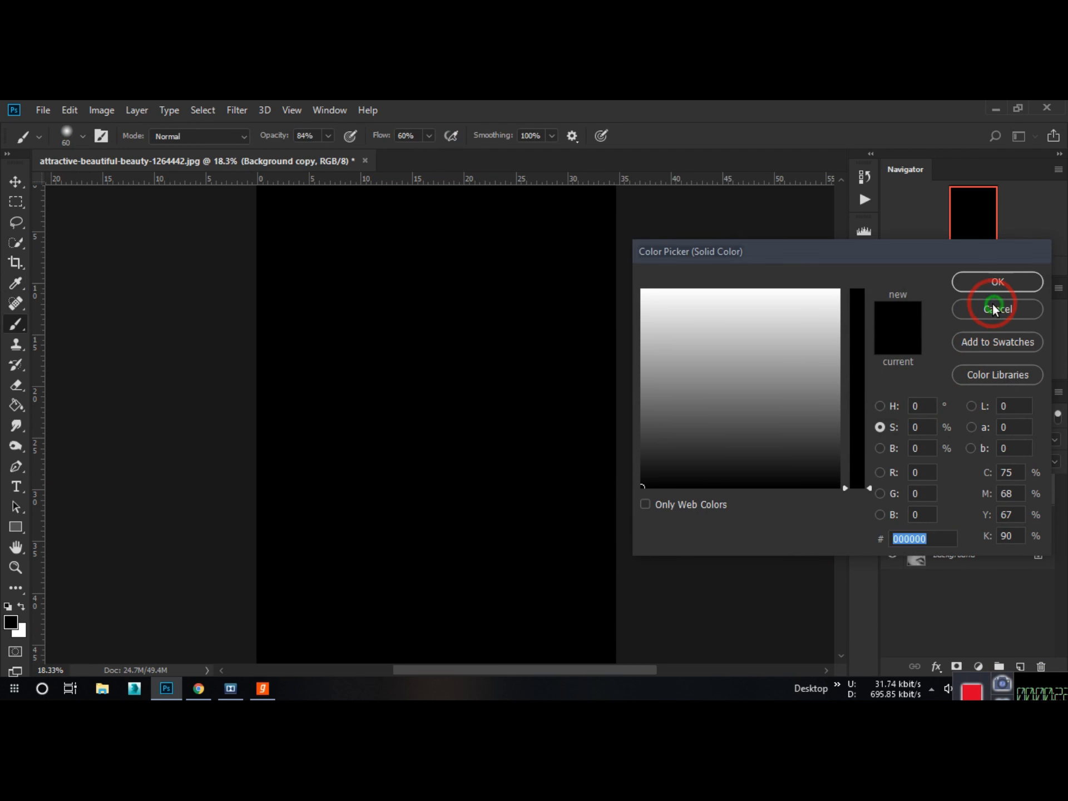
Add a Solid Color fill layer in red ee1212 above the portrait and invert its layer mask.
{"action": "left_click", "coordinate": [978, 666]}
{"action": "left_click", "coordinate": [983, 385]}
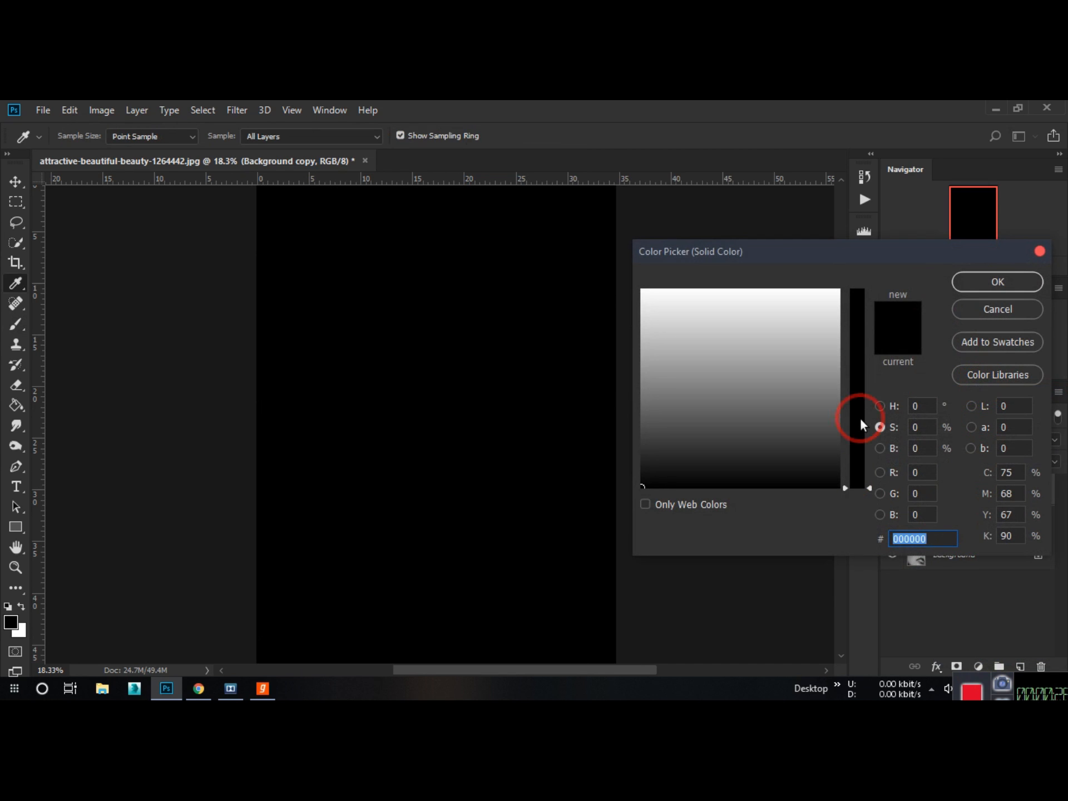
{"action": "left_click", "coordinate": [880, 406]}
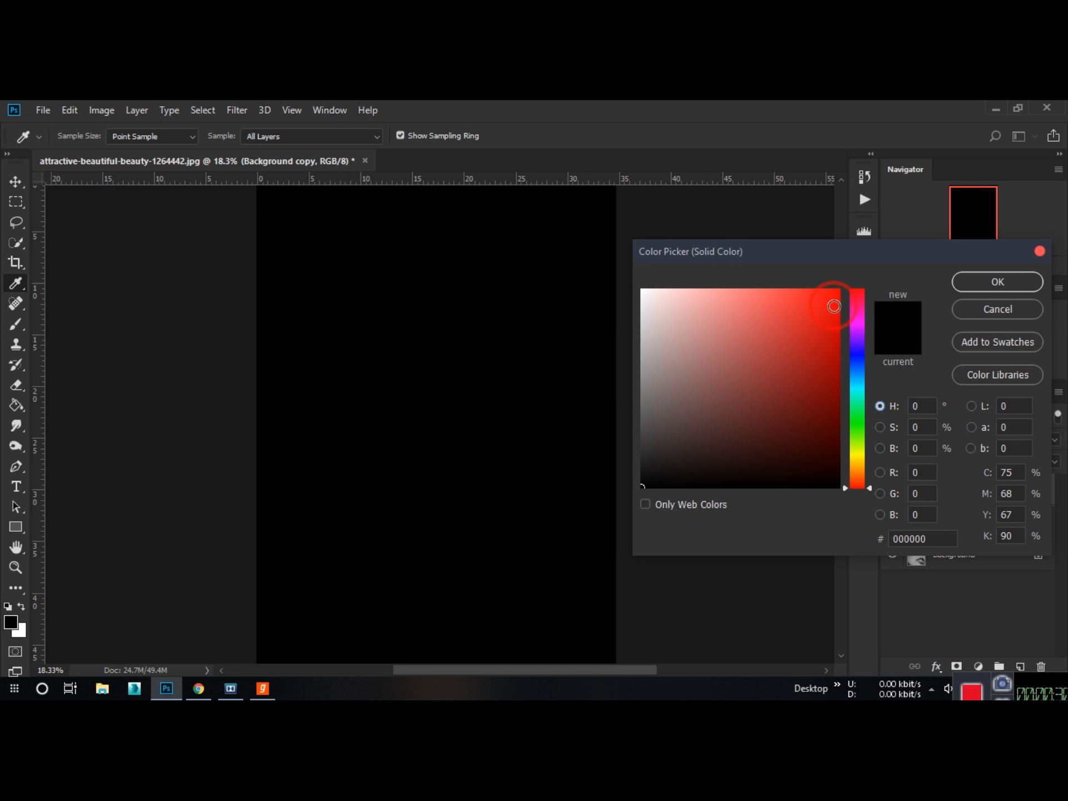
{"action": "left_click", "coordinate": [825, 302]}
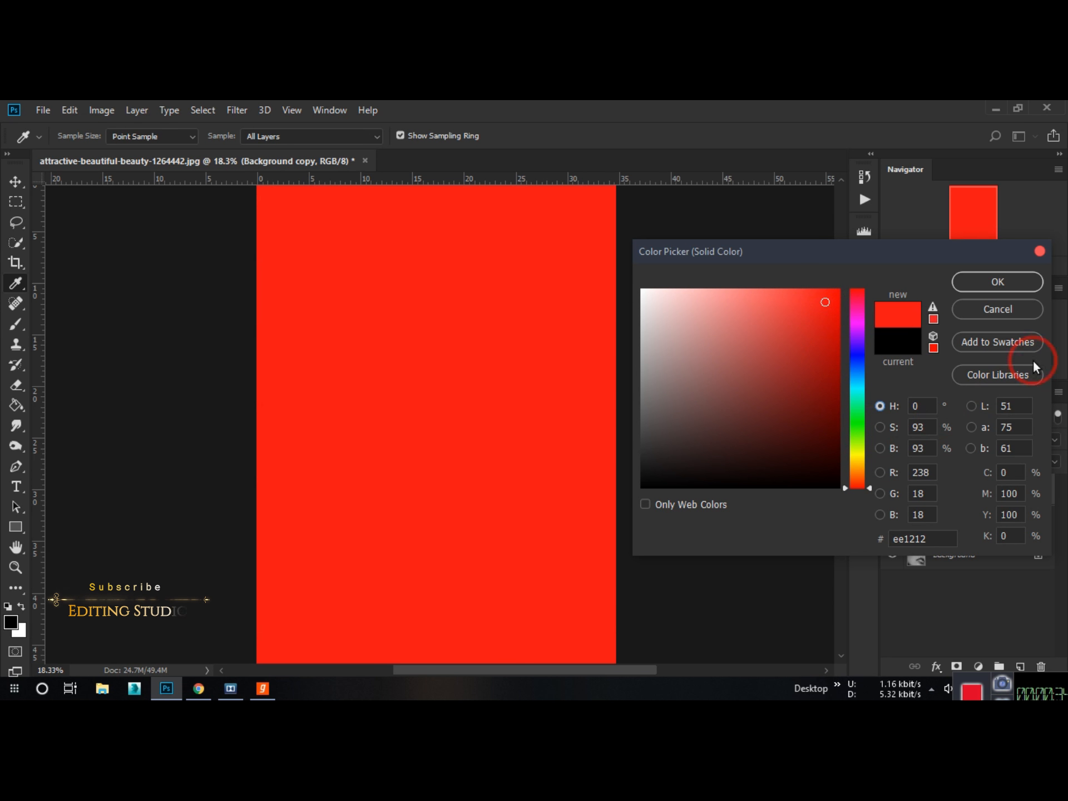
{"action": "left_click", "coordinate": [1001, 282]}
{"action": "left_click", "coordinate": [953, 490]}
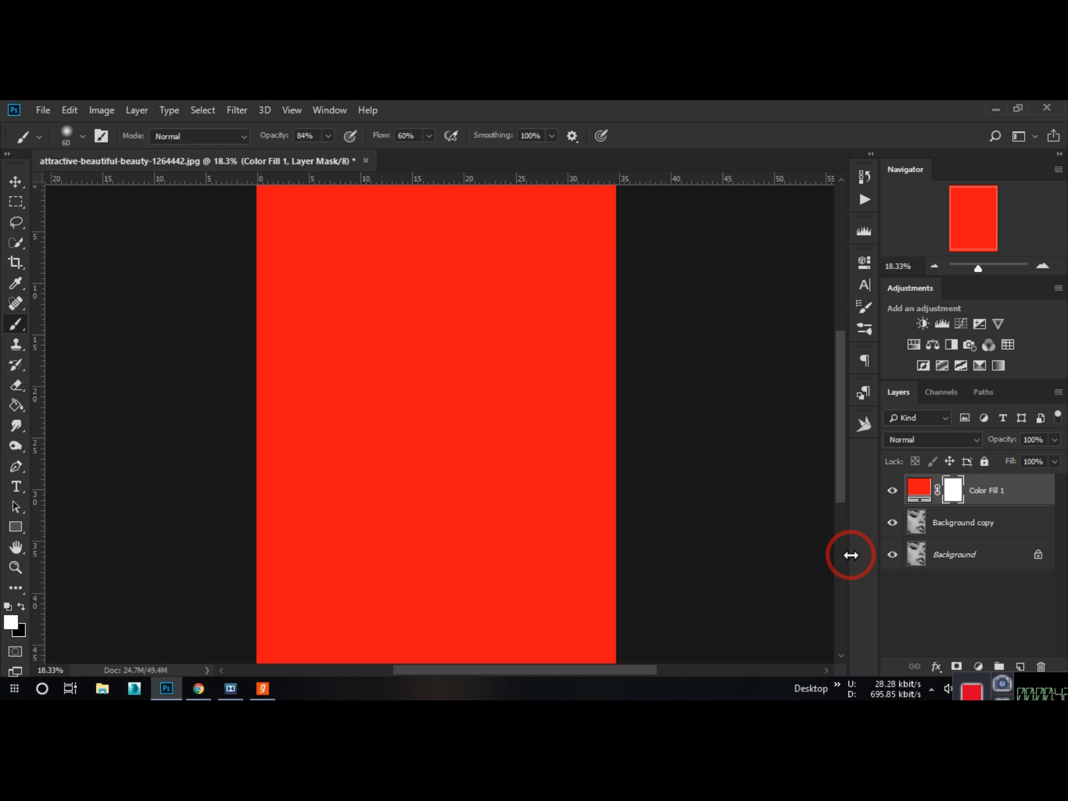
{"action": "key", "text": "ctrl+i"}
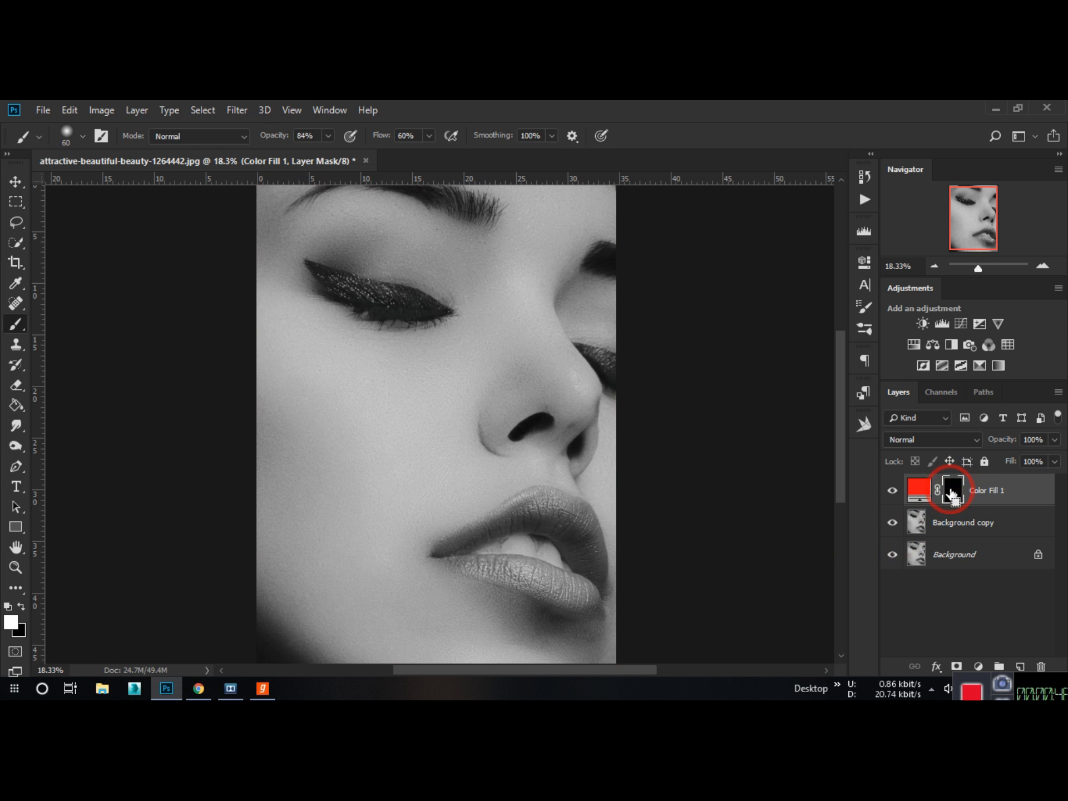
Outline the lower lip in white on the fill mask using the Brush tool at size 50, 96% opacity and 100% flow.
{"action": "scroll", "coordinate": [583, 523], "scroll_direction": "down", "scroll_amount": 4}
{"action": "scroll", "coordinate": [541, 527], "scroll_direction": "up", "scroll_amount": 10}
{"action": "left_click_drag", "start_coordinate": [533, 531], "coordinate": [555, 384]}
{"action": "key", "text": "ctrl+r"}
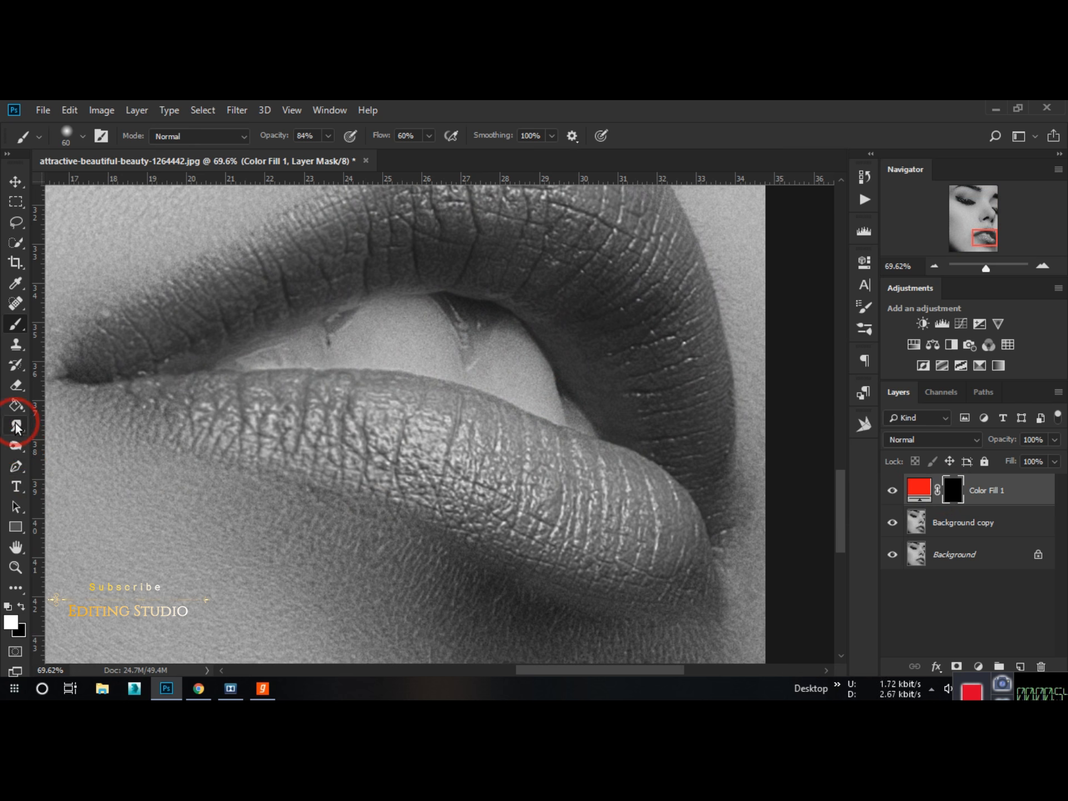
{"action": "right_click", "coordinate": [15, 324]}
{"action": "left_click", "coordinate": [72, 320]}
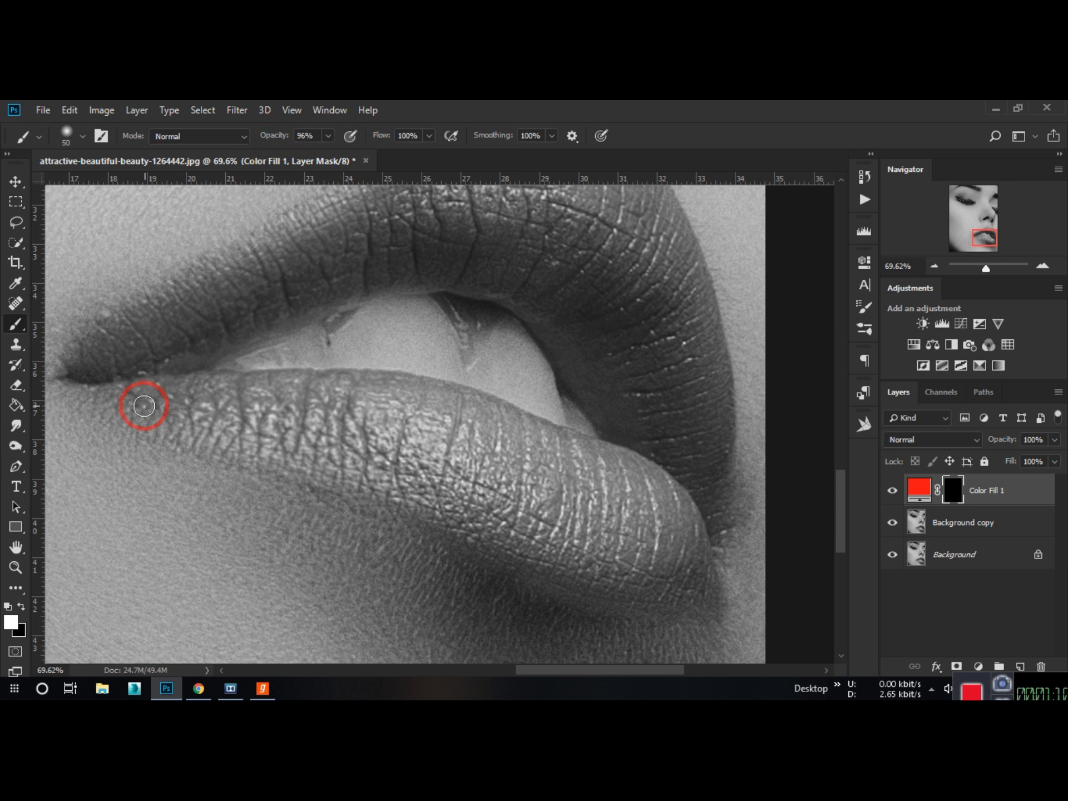
{"action": "mouse_move", "coordinate": [234, 371]}
{"action": "left_mouse_down"}
{"action": "mouse_move", "coordinate": [400, 375]}
{"action": "mouse_move", "coordinate": [604, 436]}
{"action": "mouse_move", "coordinate": [682, 476]}
{"action": "mouse_move", "coordinate": [721, 581]}
{"action": "left_mouse_up"}
{"action": "mouse_move", "coordinate": [62, 384]}
{"action": "left_mouse_down"}
{"action": "mouse_move", "coordinate": [384, 495]}
{"action": "mouse_move", "coordinate": [745, 588]}
{"action": "left_mouse_up"}
Fill the right end of the lower lip with white on the mask using a larger brush.
{"action": "key", "text": "bracketright"}
{"action": "key", "text": "bracketright"}
{"action": "key", "text": "bracketright"}
{"action": "key", "text": "bracketright"}
{"action": "key", "text": "bracketright"}
{"action": "left_click_drag", "start_coordinate": [655, 471], "coordinate": [609, 566]}
Erase the red outside the lower lip's right corner with black and refine that edge with a size 15 white brush.
{"action": "scroll", "coordinate": [815, 605], "scroll_direction": "up", "scroll_amount": 7}
{"action": "mouse_move", "coordinate": [516, 359]}
{"action": "left_mouse_down"}
{"action": "mouse_move", "coordinate": [541, 379]}
{"action": "mouse_move", "coordinate": [570, 439]}
{"action": "mouse_move", "coordinate": [484, 541]}
{"action": "mouse_move", "coordinate": [511, 562]}
{"action": "mouse_move", "coordinate": [591, 463]}
{"action": "left_mouse_up"}
{"action": "key", "text": "bracketleft"}
{"action": "key", "text": "bracketleft"}
{"action": "key", "text": "x"}
{"action": "left_click_drag", "start_coordinate": [532, 610], "coordinate": [705, 566]}
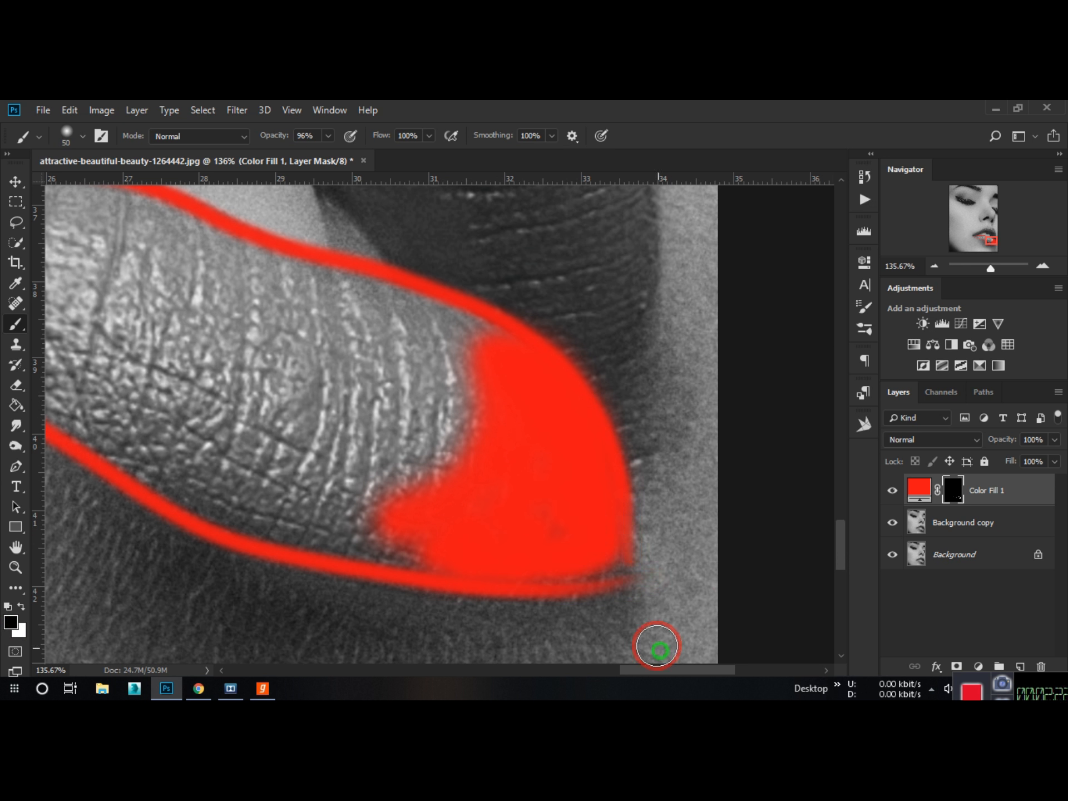
{"action": "key", "text": "bracketleft"}
{"action": "key", "text": "bracketleft"}
{"action": "key", "text": "bracketleft"}
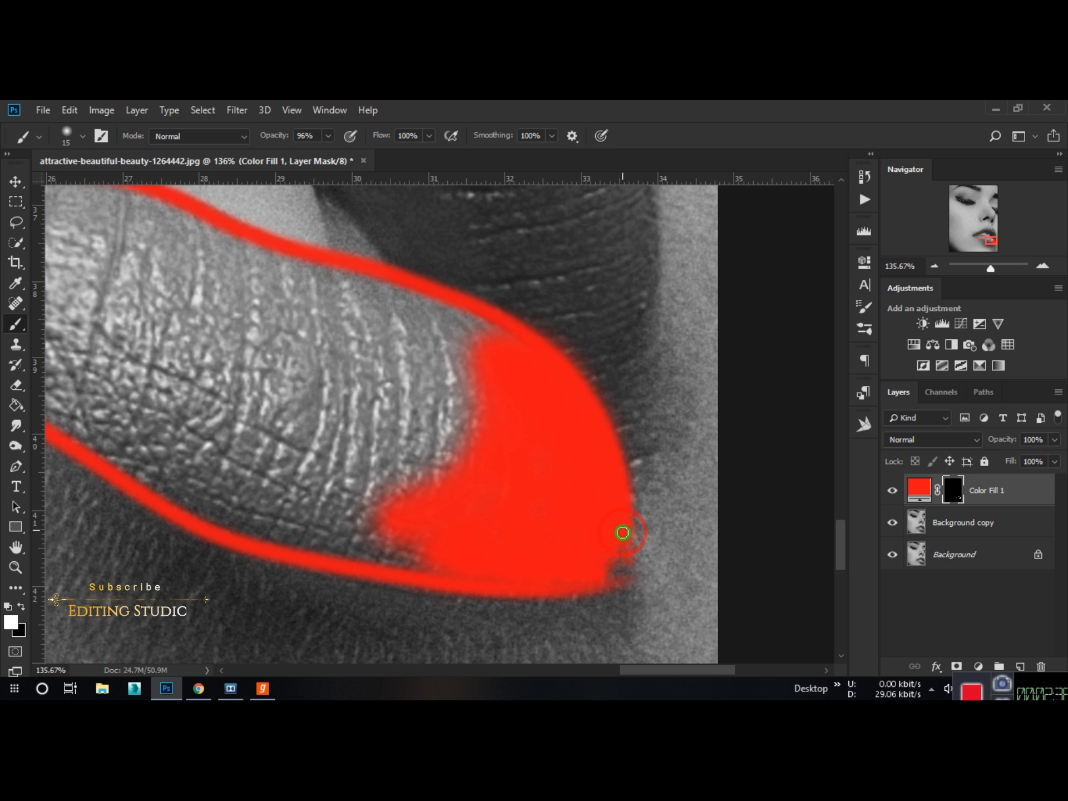
Paint the interior of the lower lip white on the mask with an enlarged soft brush, working from the right end leftward.
{"action": "left_click_drag", "start_coordinate": [375, 479], "coordinate": [470, 491]}
{"action": "key", "text": "bracketright"}
{"action": "key", "text": "bracketright"}
{"action": "key", "text": "bracketright"}
{"action": "key", "text": "bracketright"}
{"action": "key", "text": "bracketright"}
{"action": "key", "text": "bracketright"}
{"action": "key", "text": "bracketright"}
{"action": "left_click_drag", "start_coordinate": [580, 352], "coordinate": [540, 345]}
{"action": "left_click", "coordinate": [71, 136]}
{"action": "left_click", "coordinate": [111, 219]}
{"action": "left_click_drag", "start_coordinate": [556, 400], "coordinate": [480, 472]}
{"action": "key", "text": "bracketright"}
{"action": "mouse_move", "coordinate": [513, 325]}
{"action": "left_mouse_down"}
{"action": "mouse_move", "coordinate": [505, 541]}
{"action": "mouse_move", "coordinate": [336, 515]}
{"action": "left_mouse_up"}
{"action": "mouse_move", "coordinate": [469, 365]}
{"action": "left_mouse_down"}
{"action": "mouse_move", "coordinate": [641, 422]}
{"action": "mouse_move", "coordinate": [583, 352]}
{"action": "mouse_move", "coordinate": [489, 513]}
{"action": "left_mouse_up"}
{"action": "mouse_move", "coordinate": [563, 599]}
{"action": "left_mouse_down"}
{"action": "mouse_move", "coordinate": [443, 539]}
{"action": "mouse_move", "coordinate": [515, 389]}
{"action": "mouse_move", "coordinate": [583, 426]}
{"action": "left_mouse_up"}
{"action": "mouse_move", "coordinate": [562, 445]}
{"action": "left_mouse_down"}
{"action": "mouse_move", "coordinate": [539, 357]}
{"action": "mouse_move", "coordinate": [499, 553]}
{"action": "mouse_move", "coordinate": [672, 553]}
{"action": "mouse_move", "coordinate": [508, 357]}
{"action": "mouse_move", "coordinate": [558, 469]}
{"action": "mouse_move", "coordinate": [545, 314]}
{"action": "left_mouse_up"}
{"action": "left_click_drag", "start_coordinate": [176, 316], "coordinate": [298, 322]}
{"action": "mouse_move", "coordinate": [414, 329]}
{"action": "left_mouse_down"}
{"action": "mouse_move", "coordinate": [608, 495]}
{"action": "mouse_move", "coordinate": [406, 369]}
{"action": "mouse_move", "coordinate": [597, 418]}
{"action": "left_mouse_up"}
Fill the remaining gaps near the lower lip's edges on the mask with a size 30 white brush.
{"action": "key", "text": "bracketleft"}
{"action": "key", "text": "bracketleft"}
{"action": "key", "text": "bracketleft"}
{"action": "mouse_move", "coordinate": [431, 354]}
{"action": "left_mouse_down"}
{"action": "mouse_move", "coordinate": [579, 391]}
{"action": "mouse_move", "coordinate": [603, 508]}
{"action": "mouse_move", "coordinate": [691, 382]}
{"action": "mouse_move", "coordinate": [344, 385]}
{"action": "mouse_move", "coordinate": [368, 449]}
{"action": "left_mouse_up"}
{"action": "mouse_move", "coordinate": [368, 450]}
{"action": "left_mouse_down"}
{"action": "mouse_move", "coordinate": [508, 486]}
{"action": "mouse_move", "coordinate": [388, 426]}
{"action": "mouse_move", "coordinate": [439, 437]}
{"action": "left_mouse_up"}
Set the red fill layer's blend mode to Multiply.
{"action": "scroll", "coordinate": [582, 496], "scroll_direction": "down", "scroll_amount": 5}
{"action": "scroll", "coordinate": [687, 532], "scroll_direction": "down", "scroll_amount": 5}
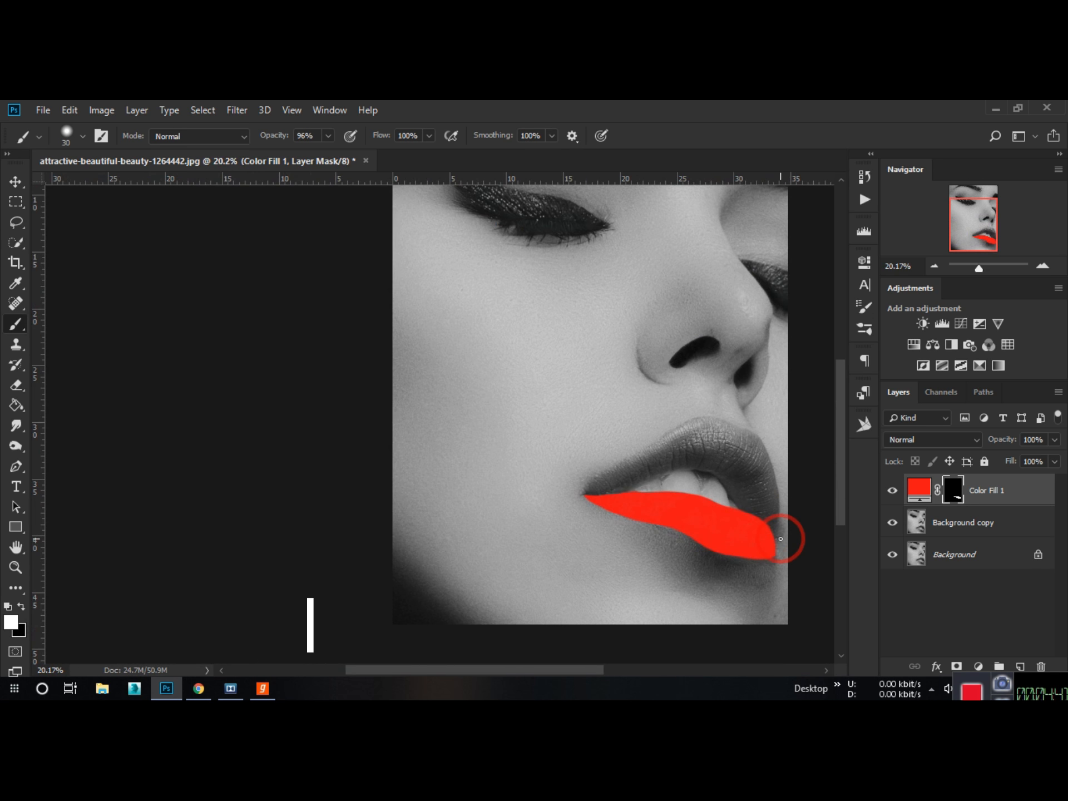
{"action": "scroll", "coordinate": [764, 544], "scroll_direction": "up", "scroll_amount": 7}
{"action": "left_click_drag", "start_coordinate": [715, 489], "coordinate": [564, 439]}
{"action": "scroll", "coordinate": [400, 416], "scroll_direction": "up", "scroll_amount": 3}
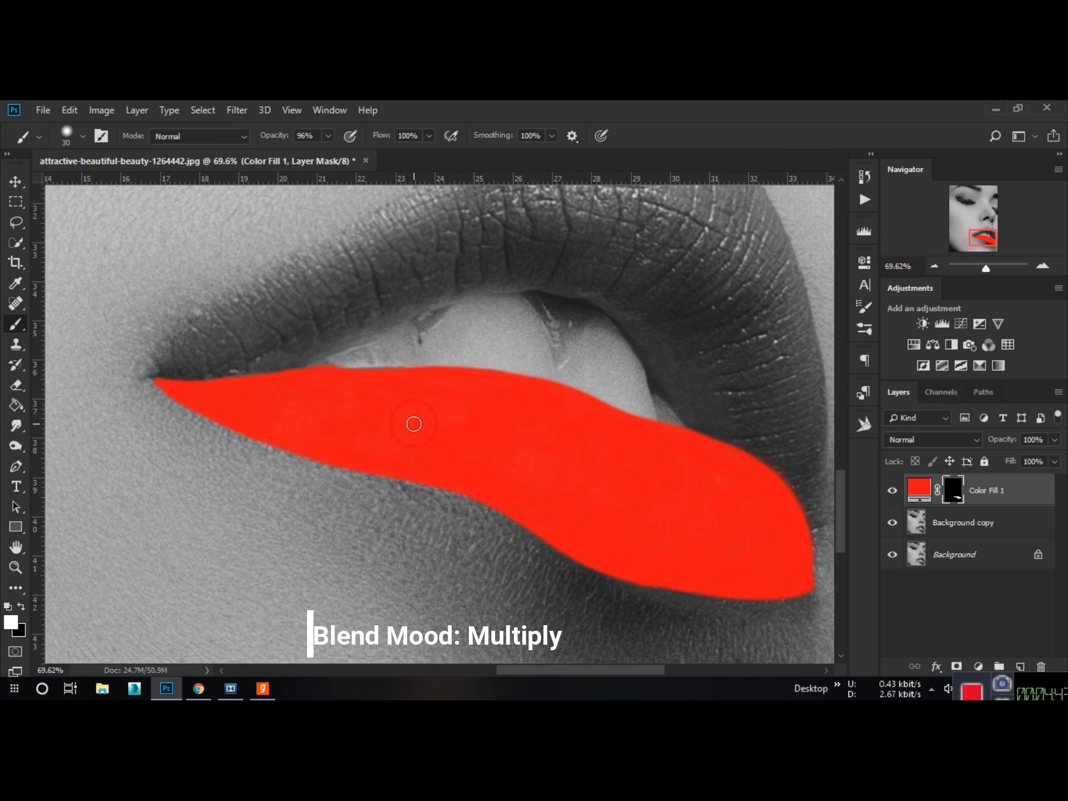
{"action": "left_click", "coordinate": [953, 441]}
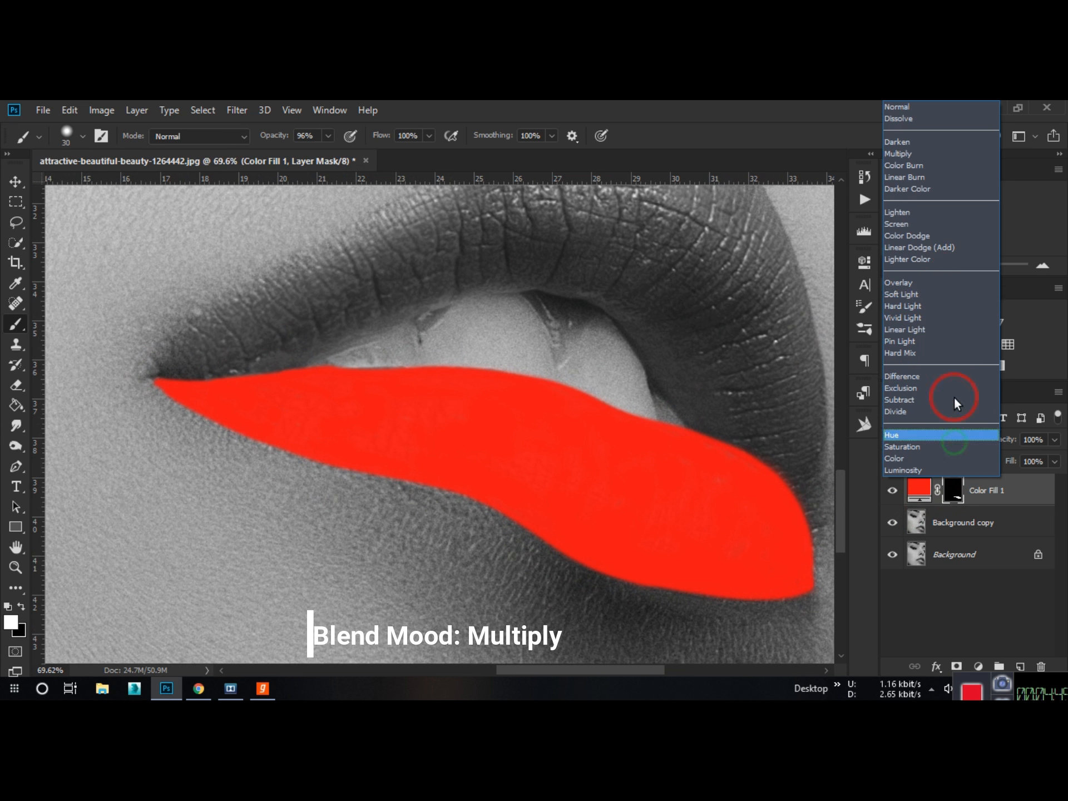
{"action": "left_click", "coordinate": [919, 153]}
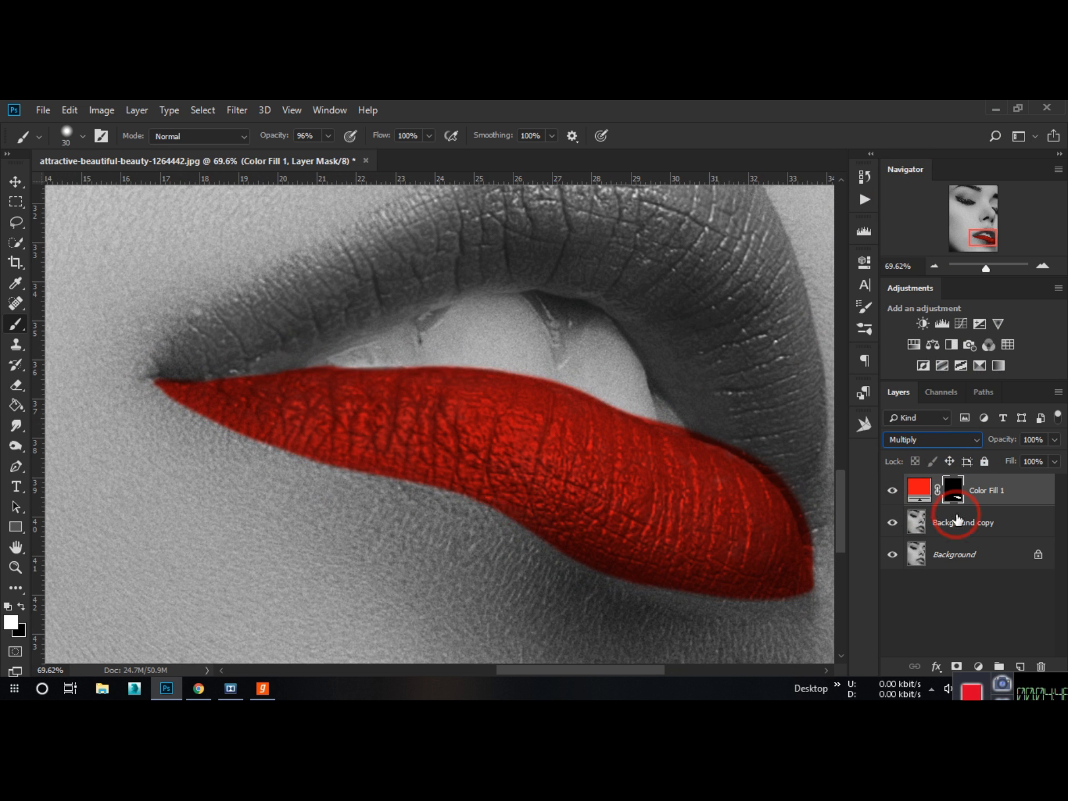
Erase the red spilling onto the upper lip along the lower lip's right side with black, and touch up that edge with white.
{"action": "scroll", "coordinate": [538, 493], "scroll_direction": "down", "scroll_amount": 4}
{"action": "left_click_drag", "start_coordinate": [669, 489], "coordinate": [485, 509]}
{"action": "scroll", "coordinate": [538, 493], "scroll_direction": "up", "scroll_amount": 5}
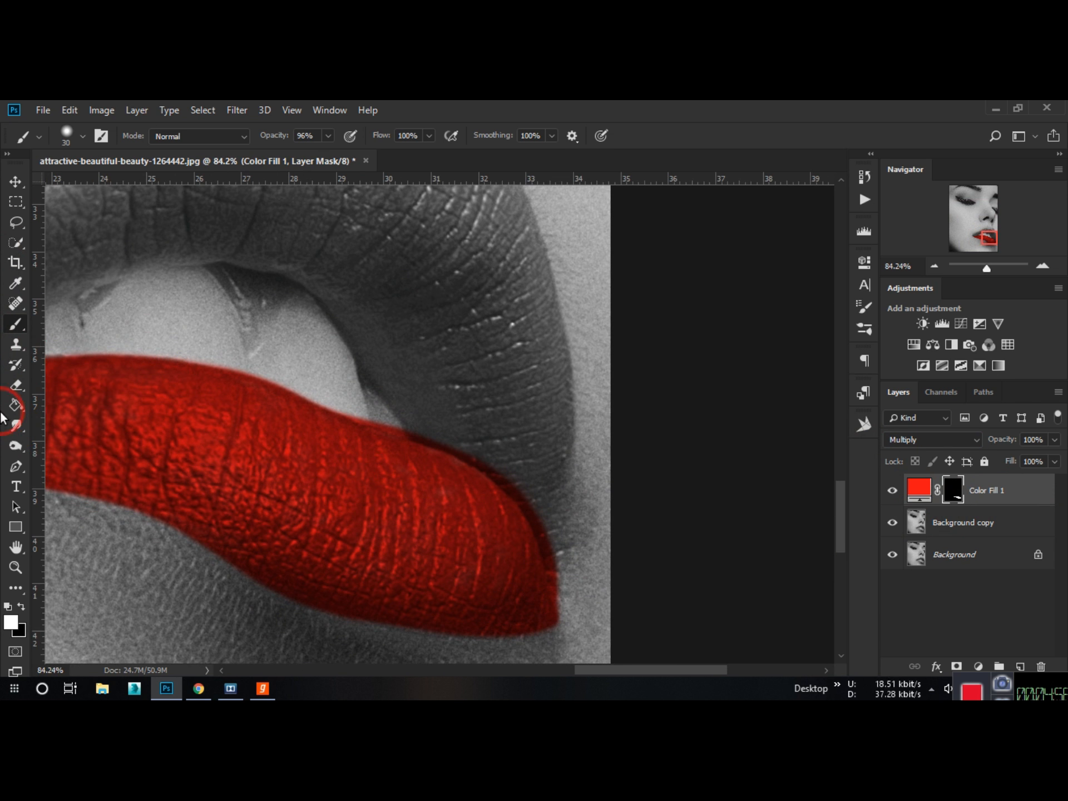
{"action": "left_click", "coordinate": [21, 605]}
{"action": "scroll", "coordinate": [302, 387], "scroll_direction": "up", "scroll_amount": 2}
{"action": "left_click_drag", "start_coordinate": [364, 421], "coordinate": [472, 434]}
{"action": "left_click_drag", "start_coordinate": [404, 431], "coordinate": [479, 450]}
{"action": "left_click_drag", "start_coordinate": [365, 414], "coordinate": [505, 456]}
{"action": "left_click_drag", "start_coordinate": [461, 496], "coordinate": [332, 421]}
{"action": "left_click_drag", "start_coordinate": [332, 363], "coordinate": [353, 383]}
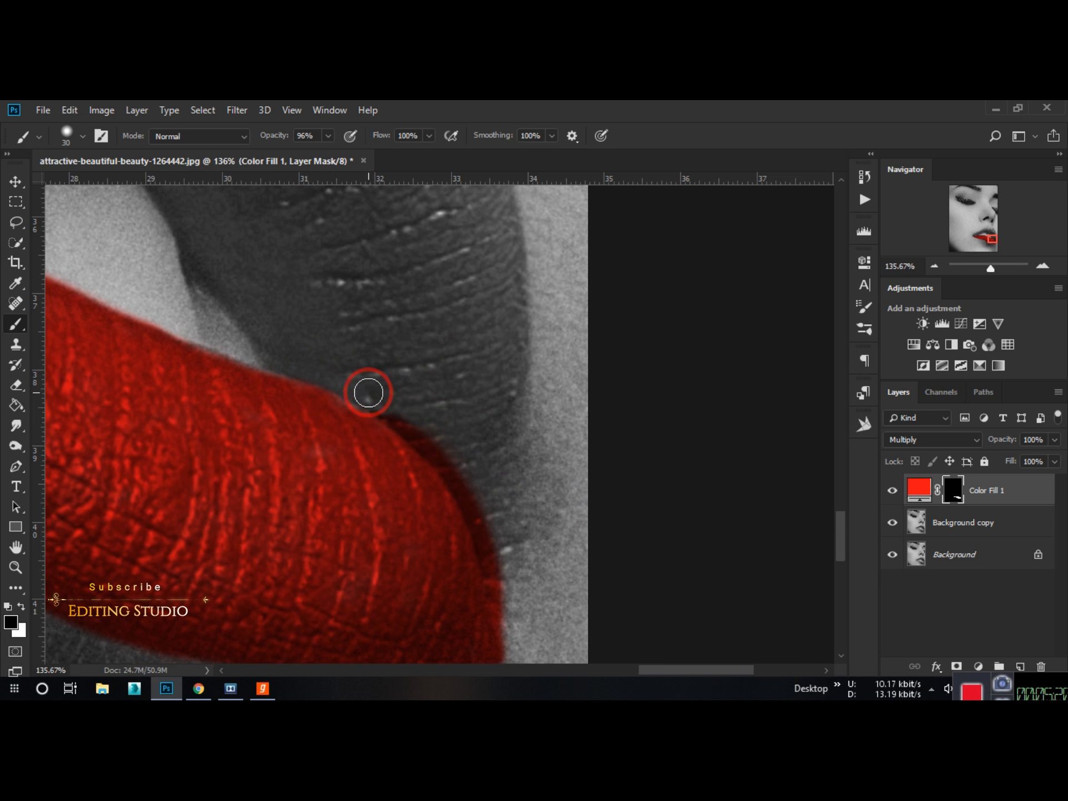
{"action": "left_click_drag", "start_coordinate": [455, 445], "coordinate": [400, 384]}
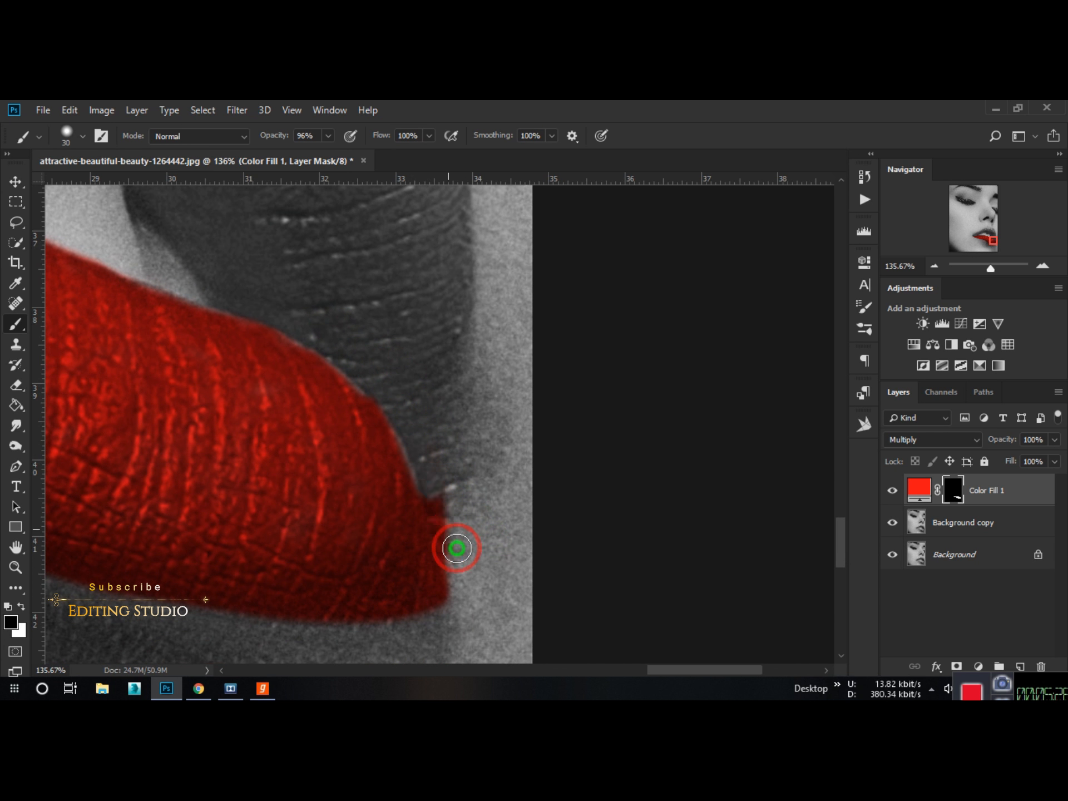
{"action": "key", "text": "x"}
{"action": "left_click", "coordinate": [333, 389]}
Trim the red along the teeth and at the left corner of the mouth by painting black on the mask.
{"action": "scroll", "coordinate": [303, 451], "scroll_direction": "down", "scroll_amount": 3}
{"action": "left_click_drag", "start_coordinate": [111, 445], "coordinate": [321, 480]}
{"action": "scroll", "coordinate": [389, 434], "scroll_direction": "up", "scroll_amount": 2}
{"action": "key", "text": "x"}
{"action": "scroll", "coordinate": [389, 434], "scroll_direction": "up", "scroll_amount": 1}
{"action": "left_click", "coordinate": [406, 353]}
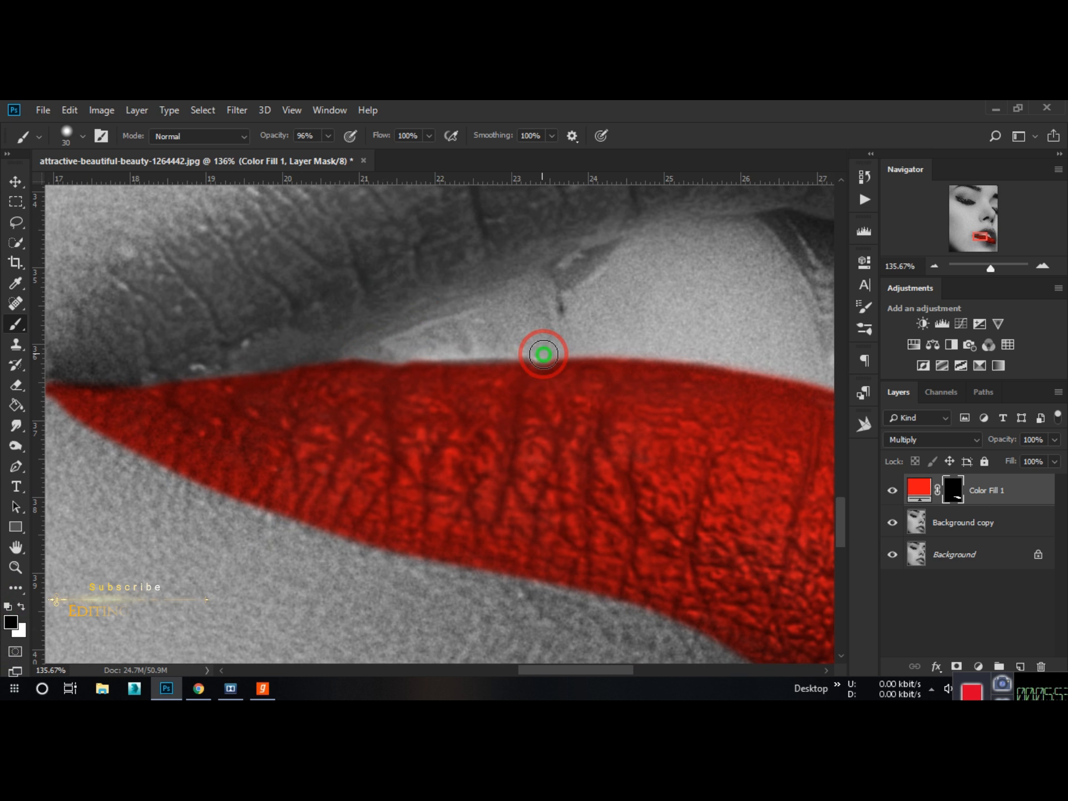
{"action": "left_click", "coordinate": [539, 350]}
{"action": "left_click_drag", "start_coordinate": [176, 407], "coordinate": [292, 417]}
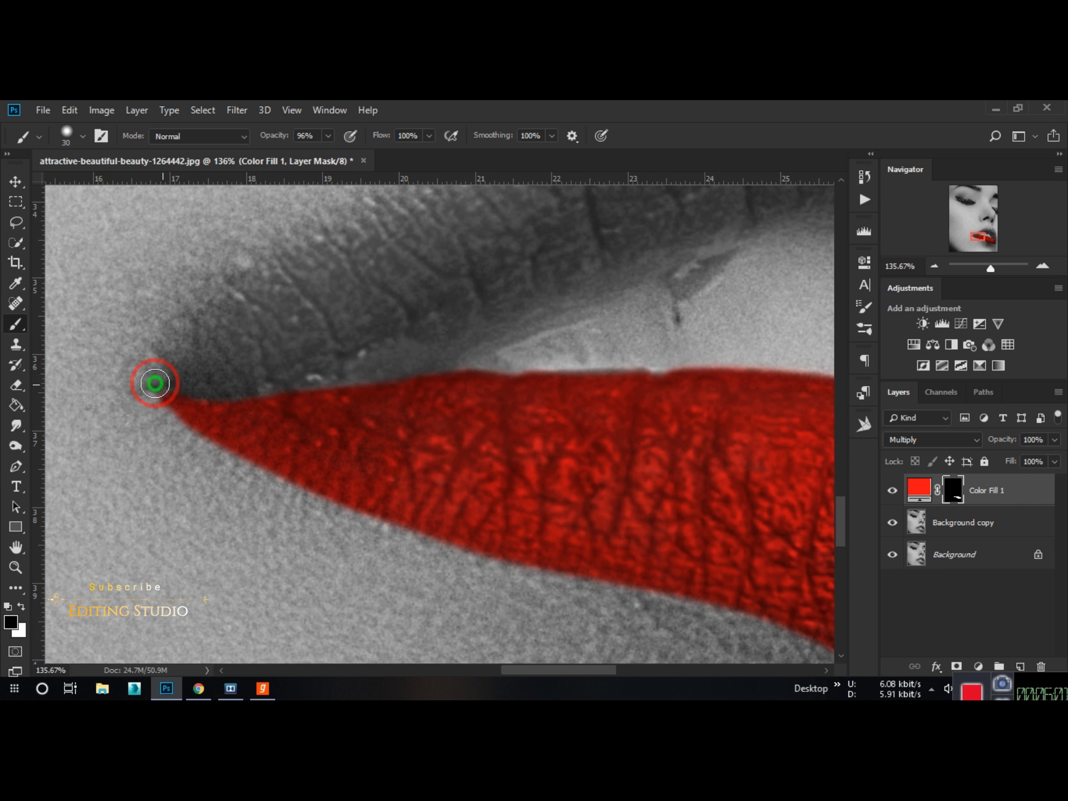
Rename the red fill layer as "lower lip".
{"action": "scroll", "coordinate": [393, 531], "scroll_direction": "down", "scroll_amount": 6}
{"action": "scroll", "coordinate": [388, 503], "scroll_direction": "up", "scroll_amount": 2}
{"action": "double_click", "coordinate": [989, 490]}
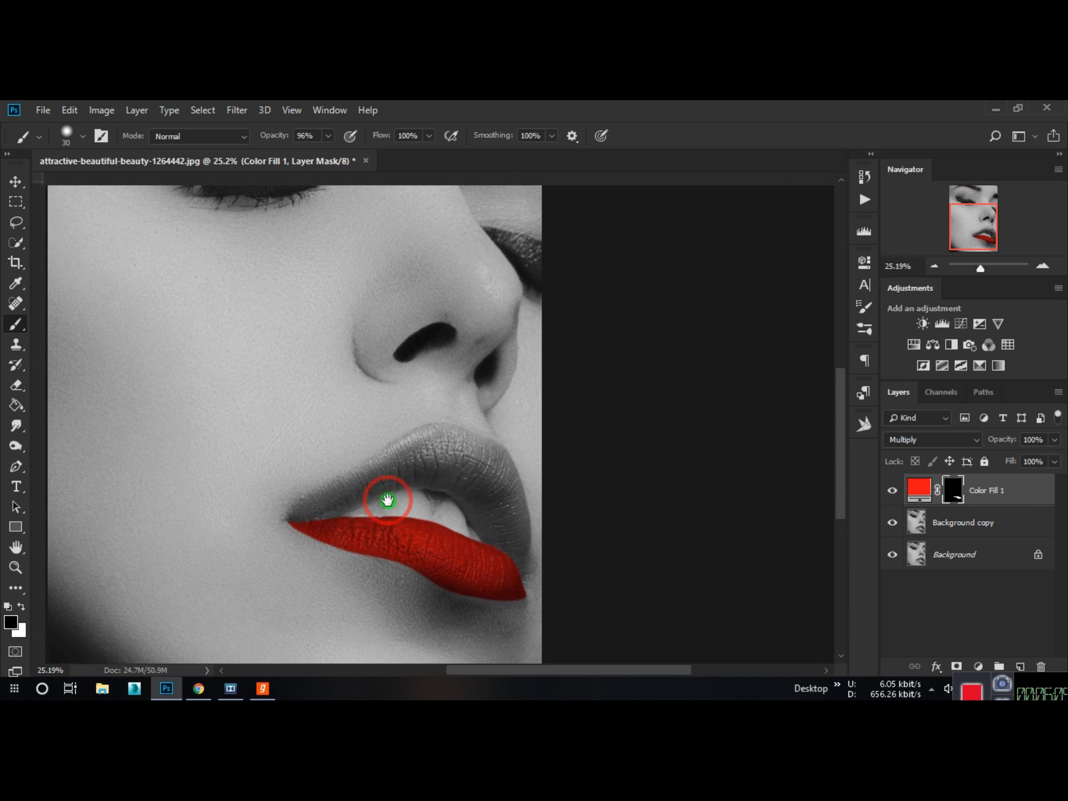
{"action": "type", "text": "lower lip"}
{"action": "key", "text": "Return"}
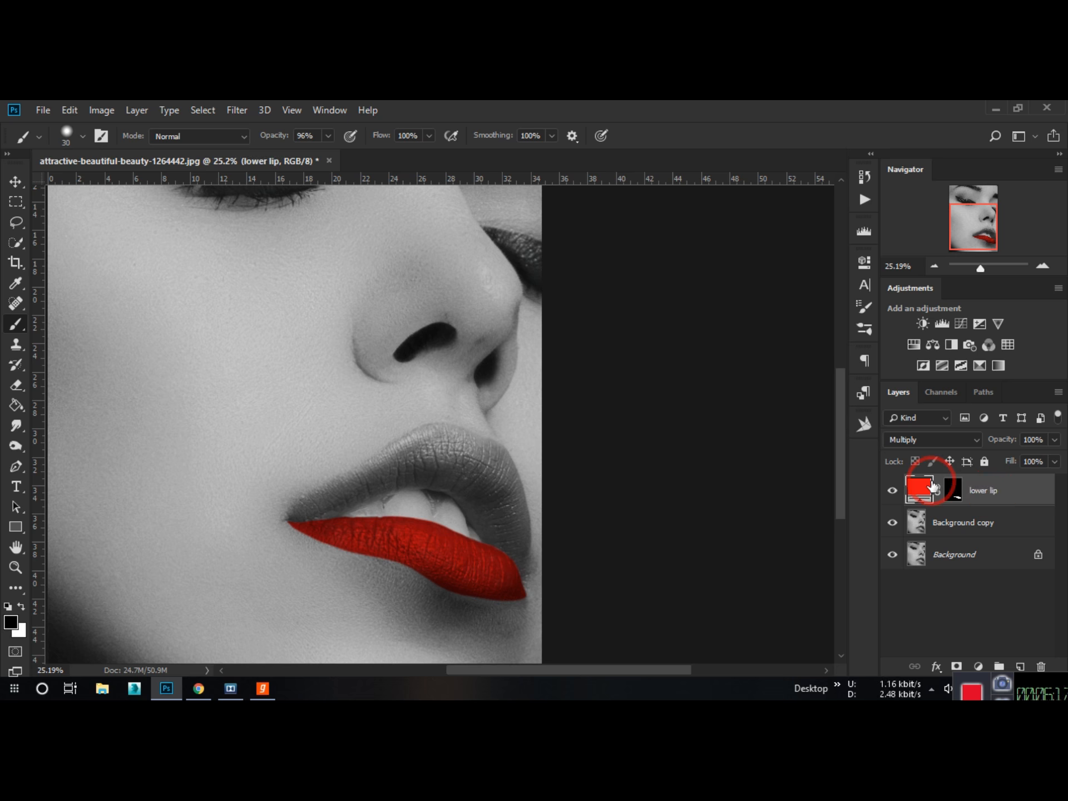
Add a second Solid Color fill layer in a lighter, less saturated red and invert its mask.
{"action": "scroll", "coordinate": [491, 549], "scroll_direction": "up", "scroll_amount": 3}
{"action": "left_click", "coordinate": [978, 666]}
{"action": "left_click", "coordinate": [971, 328]}
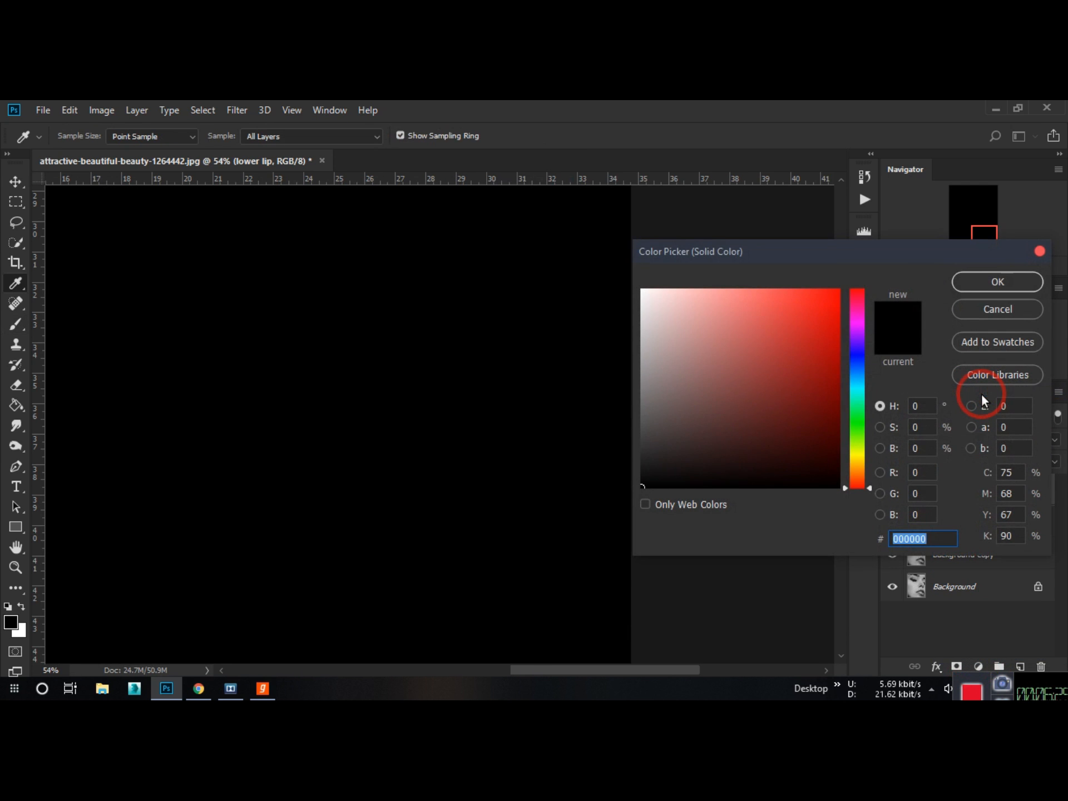
{"action": "left_click", "coordinate": [829, 293]}
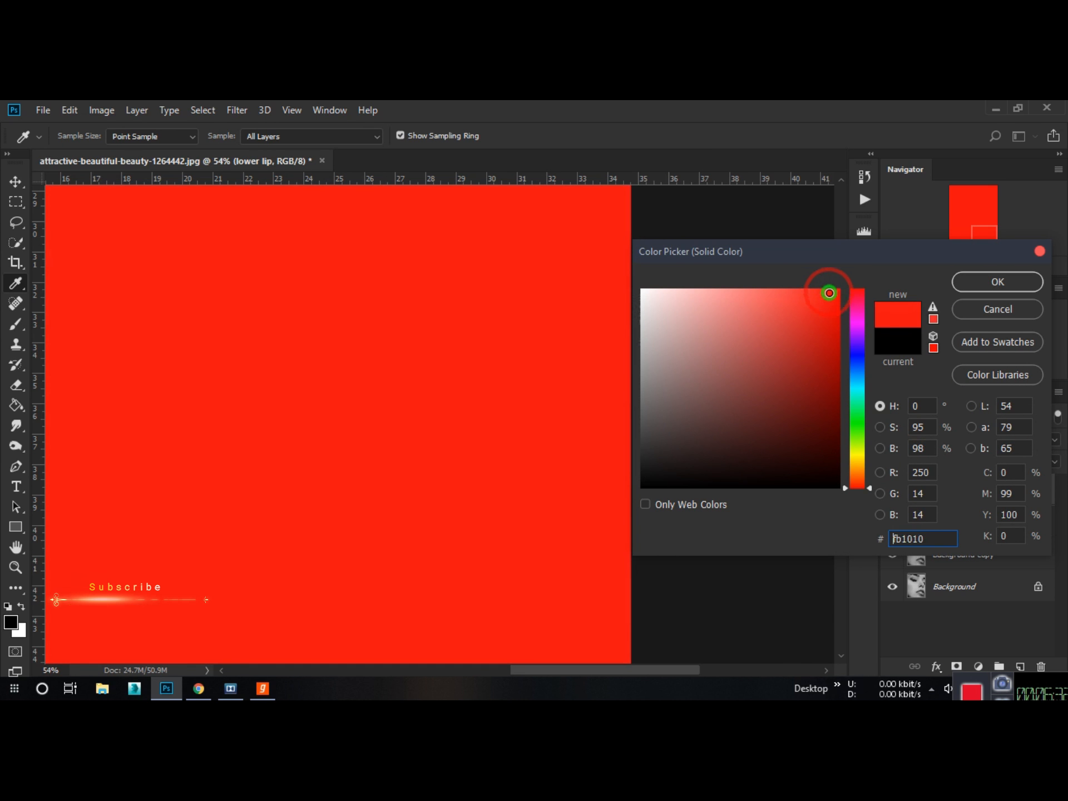
{"action": "left_click", "coordinate": [880, 426]}
{"action": "mouse_move", "coordinate": [863, 300]}
{"action": "left_mouse_down"}
{"action": "mouse_move", "coordinate": [858, 465]}
{"action": "mouse_move", "coordinate": [862, 292]}
{"action": "left_mouse_up"}
{"action": "left_click", "coordinate": [879, 406]}
{"action": "key", "text": "Return"}
{"action": "key", "text": "ctrl+i"}
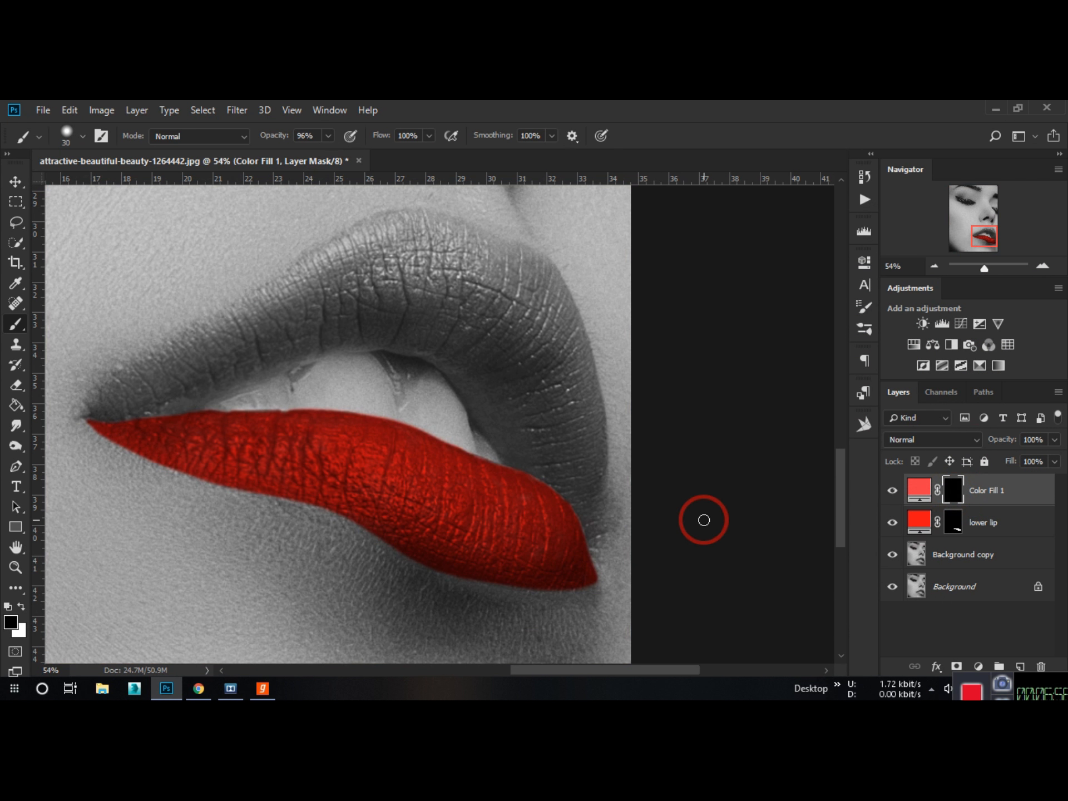
Load the lower lip mask as a selection and paint white inside it on the lighter red layer's mask with a size 125 brush.
{"action": "scroll", "coordinate": [433, 485], "scroll_direction": "up", "scroll_amount": 3}
{"action": "left_click", "coordinate": [953, 522], "text": "ctrl"}
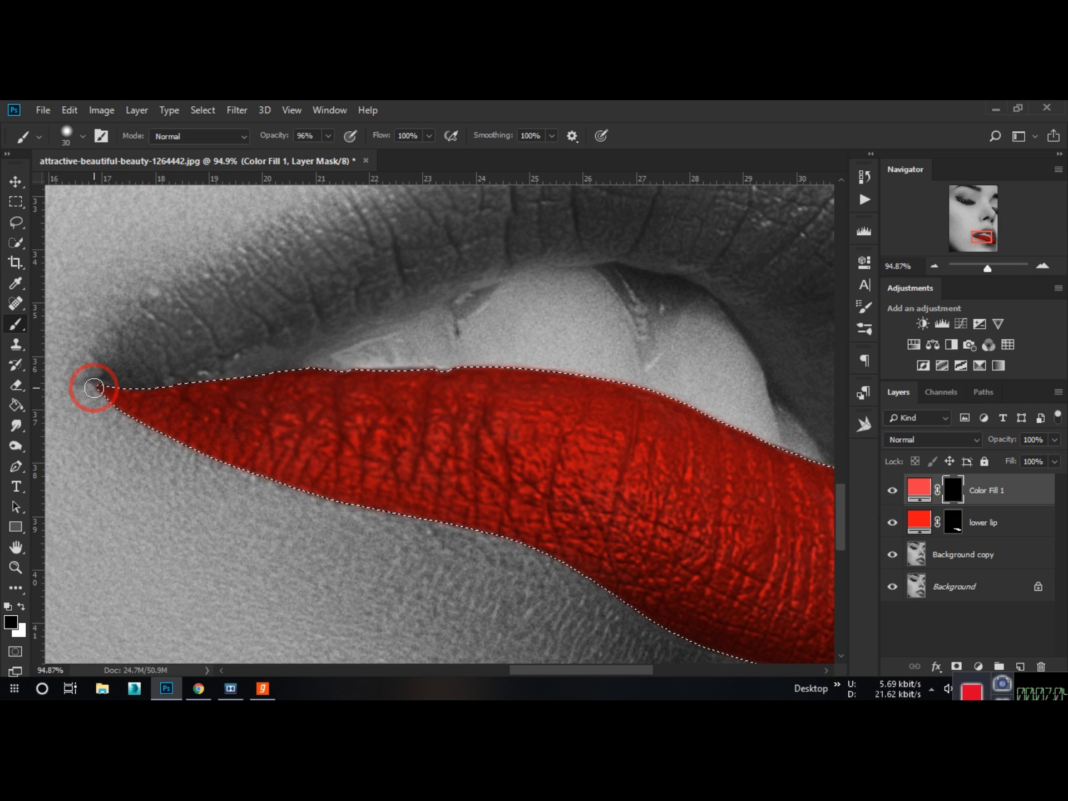
{"action": "key", "text": "bracketright"}
{"action": "key", "text": "bracketright"}
{"action": "key", "text": "bracketright"}
{"action": "key", "text": "bracketright"}
{"action": "key", "text": "bracketright"}
{"action": "key", "text": "bracketright"}
{"action": "key", "text": "bracketright"}
{"action": "key", "text": "bracketright"}
{"action": "key", "text": "bracketright"}
{"action": "key", "text": "bracketright"}
{"action": "left_click_drag", "start_coordinate": [445, 446], "coordinate": [462, 449]}
{"action": "left_click", "coordinate": [20, 605]}
{"action": "mouse_move", "coordinate": [139, 433]}
{"action": "left_mouse_down"}
{"action": "mouse_move", "coordinate": [410, 436]}
{"action": "mouse_move", "coordinate": [715, 529]}
{"action": "mouse_move", "coordinate": [599, 484]}
{"action": "mouse_move", "coordinate": [541, 537]}
{"action": "mouse_move", "coordinate": [374, 398]}
{"action": "left_mouse_up"}
Clear the selection, try Screen and Lighten on the lighter red fill layer, and set its blend mode to Multiply.
{"action": "scroll", "coordinate": [362, 452], "scroll_direction": "down", "scroll_amount": 3}
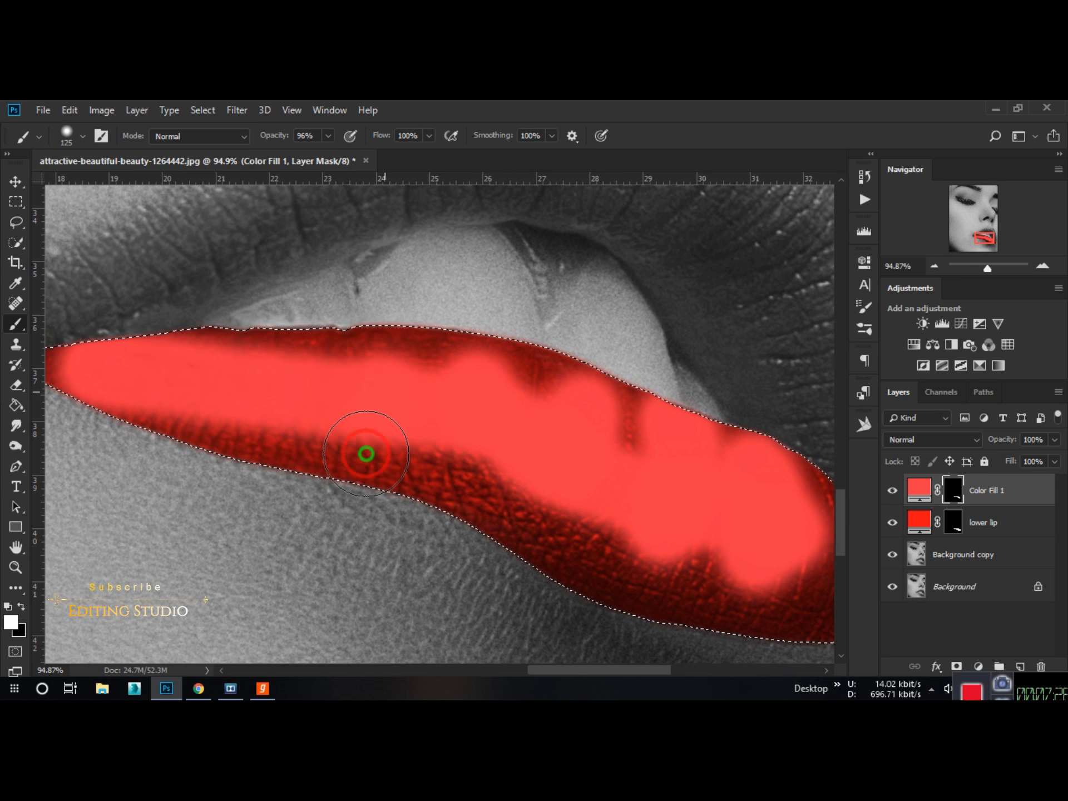
{"action": "left_click", "coordinate": [940, 439]}
{"action": "left_click", "coordinate": [937, 224]}
{"action": "key", "text": "ctrl+d"}
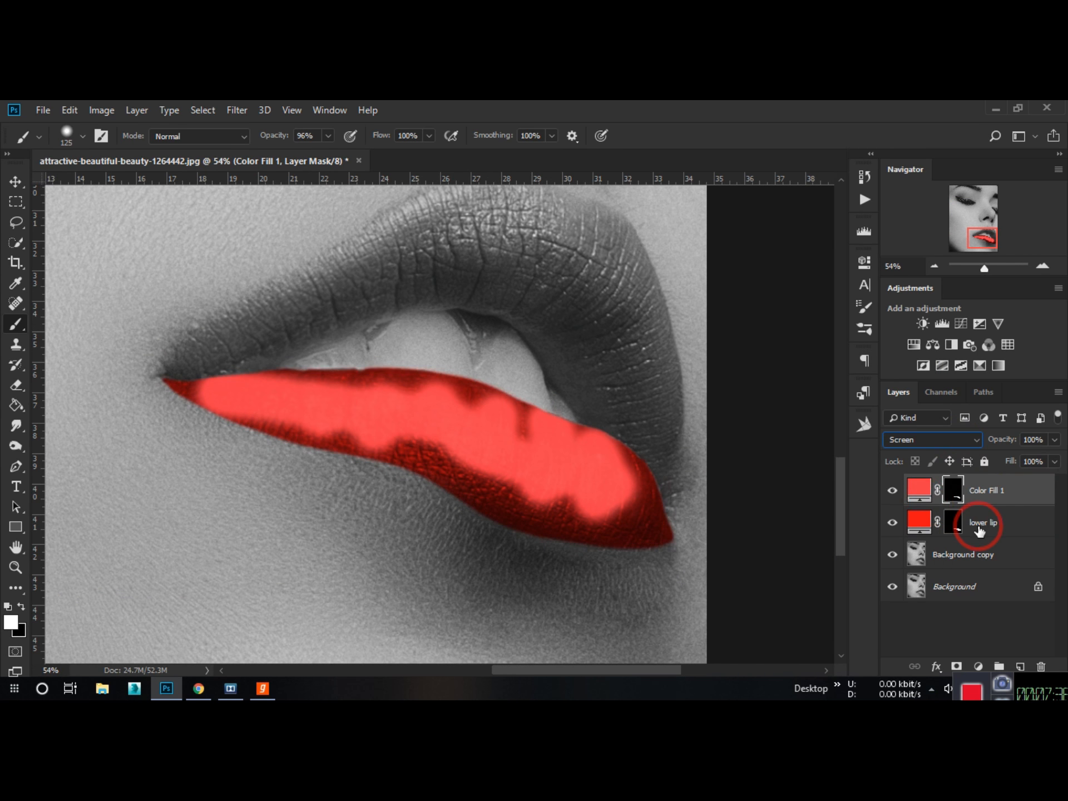
{"action": "left_click", "coordinate": [978, 529]}
{"action": "left_click", "coordinate": [1001, 490]}
{"action": "left_click", "coordinate": [945, 439]}
{"action": "left_click", "coordinate": [917, 305]}
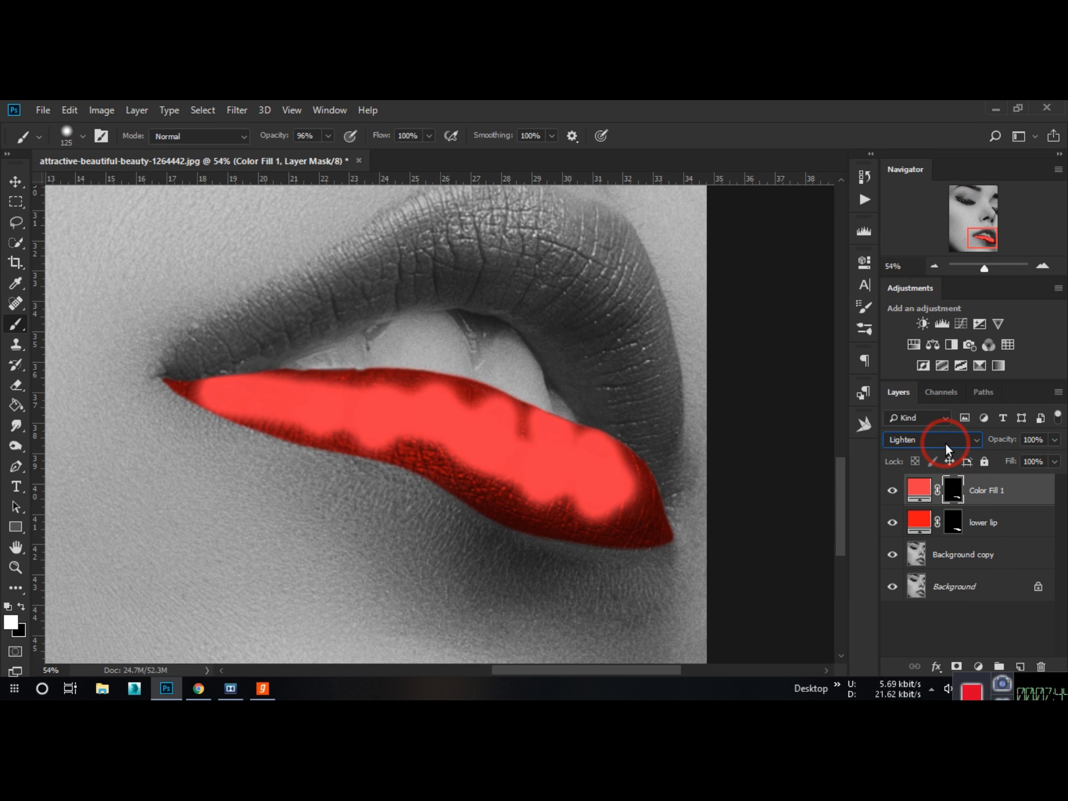
{"action": "scroll", "coordinate": [945, 443], "scroll_direction": "up", "scroll_amount": 11}
{"action": "scroll", "coordinate": [944, 441], "scroll_direction": "down", "scroll_amount": 1}
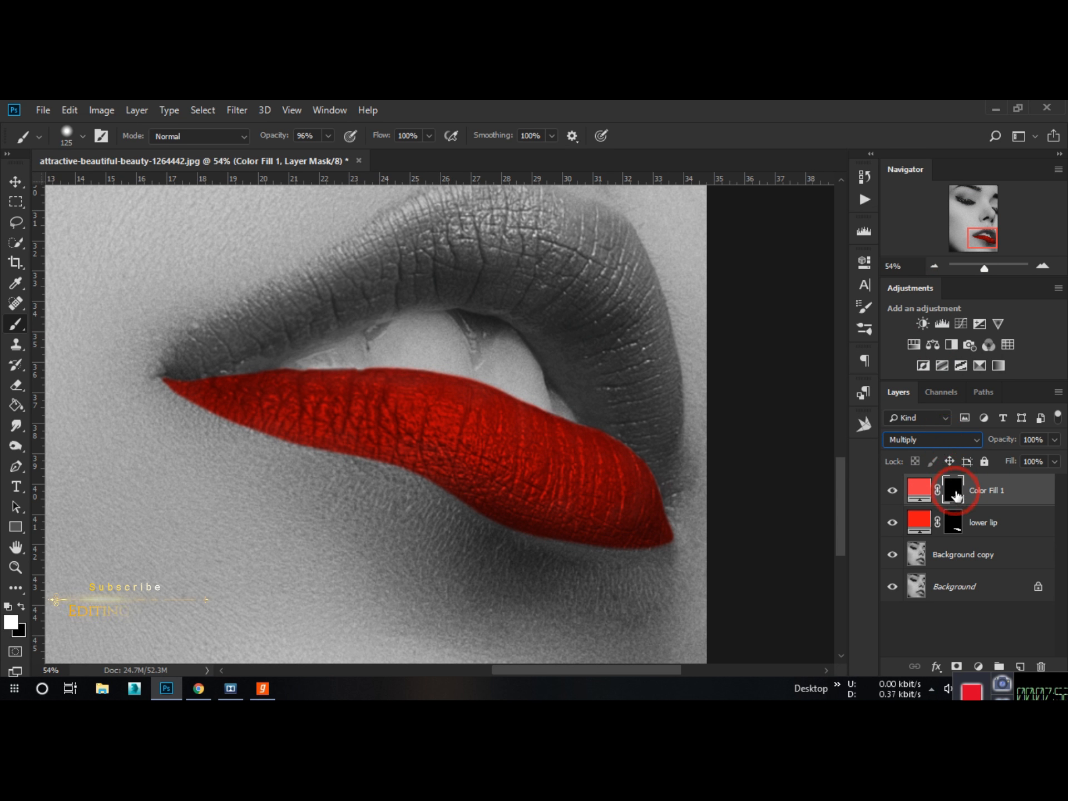
{"action": "left_click", "coordinate": [952, 525]}
{"action": "scroll", "coordinate": [438, 429], "scroll_direction": "up", "scroll_amount": 3}
{"action": "double_click", "coordinate": [1025, 517]}
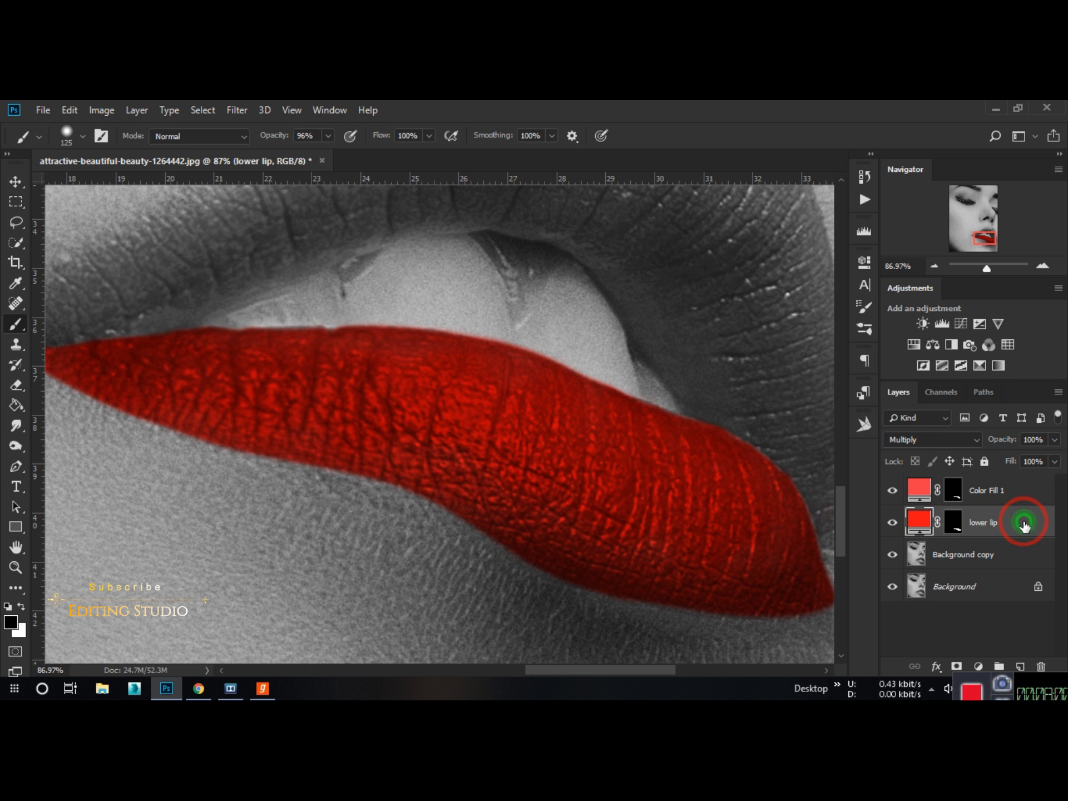
{"action": "left_click_drag", "start_coordinate": [795, 267], "coordinate": [958, 143]}
{"action": "left_click_drag", "start_coordinate": [969, 445], "coordinate": [866, 446]}
{"action": "left_click_drag", "start_coordinate": [915, 143], "coordinate": [553, 190]}
{"action": "left_click", "coordinate": [770, 246]}
Hide the lighter red fill layer and split the lower lip layer's Blend If Underlying Layer white slider, with its lower half at 138.
{"action": "left_click", "coordinate": [892, 490]}
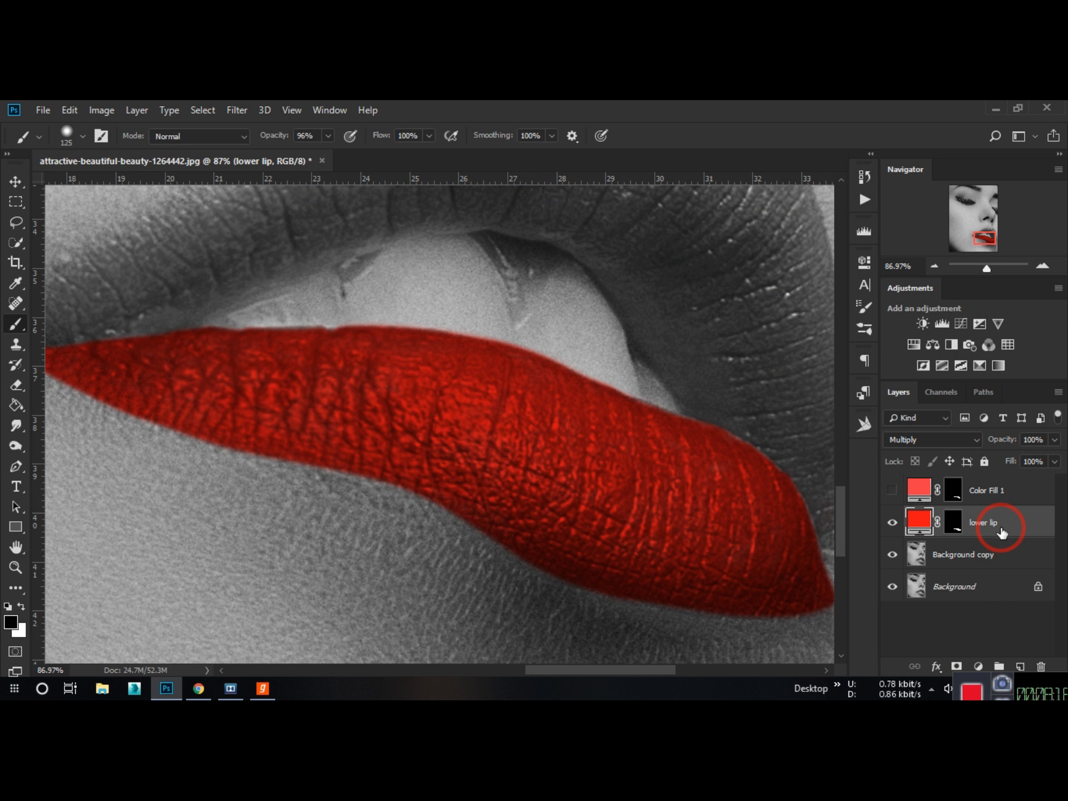
{"action": "double_click", "coordinate": [1028, 519]}
{"action": "left_click_drag", "start_coordinate": [526, 199], "coordinate": [996, 185]}
{"action": "left_click_drag", "start_coordinate": [614, 427], "coordinate": [492, 340]}
{"action": "left_click_drag", "start_coordinate": [1008, 167], "coordinate": [935, 161]}
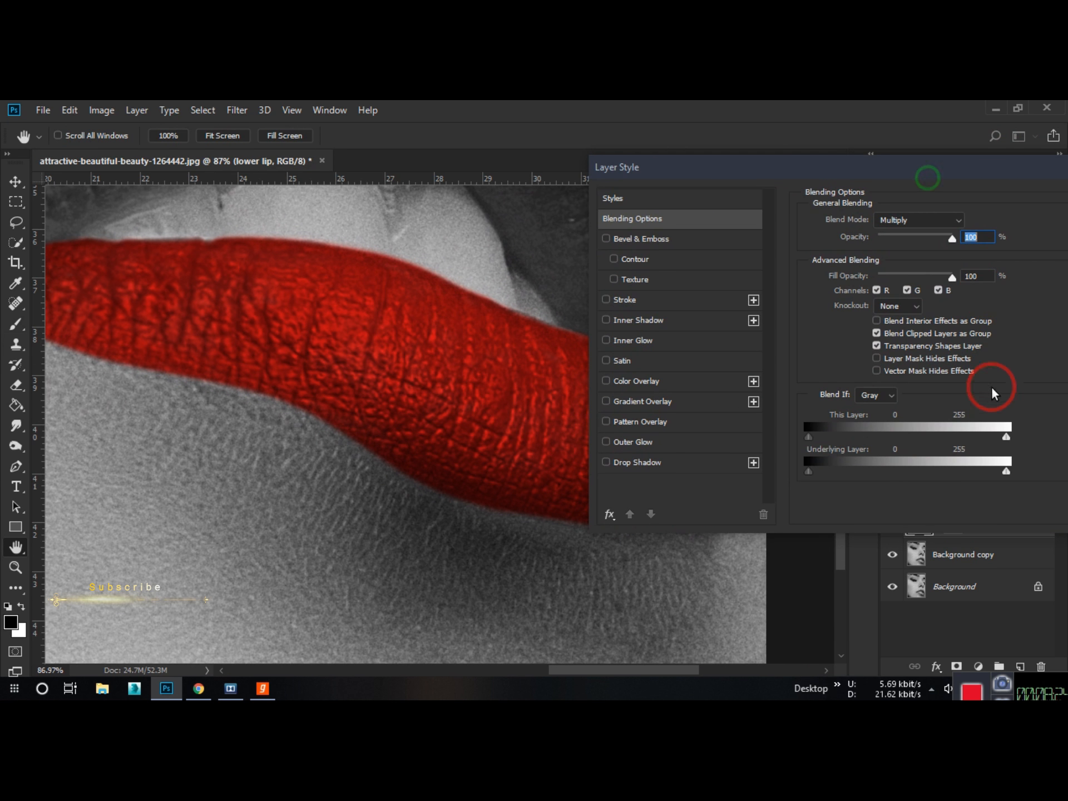
{"action": "mouse_move", "coordinate": [999, 476]}
{"action": "left_mouse_down"}
{"action": "mouse_move", "coordinate": [922, 478]}
{"action": "mouse_move", "coordinate": [1018, 472]}
{"action": "left_mouse_up"}
{"action": "mouse_move", "coordinate": [928, 472]}
{"action": "left_mouse_down"}
{"action": "mouse_move", "coordinate": [882, 476]}
{"action": "mouse_move", "coordinate": [915, 477]}
{"action": "left_mouse_up"}
{"action": "left_click_drag", "start_coordinate": [1001, 476], "coordinate": [978, 491]}
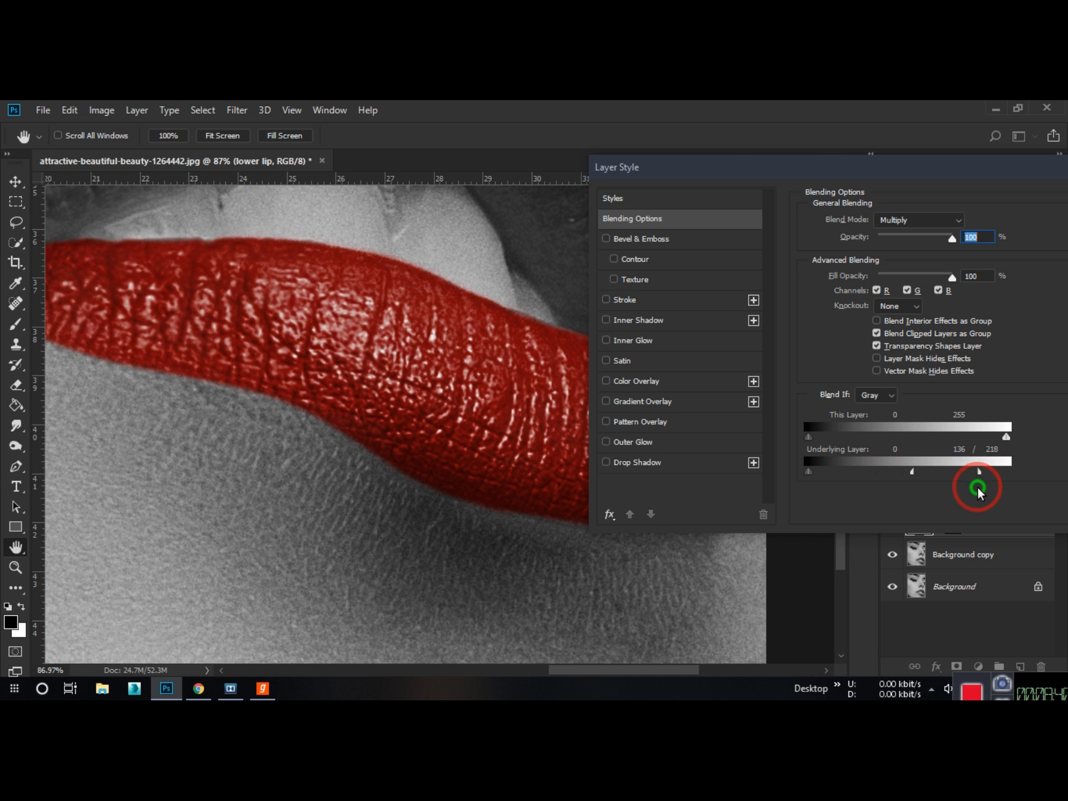
{"action": "left_click_drag", "start_coordinate": [912, 471], "coordinate": [913, 481]}
{"action": "left_click_drag", "start_coordinate": [976, 472], "coordinate": [961, 478]}
{"action": "left_click_drag", "start_coordinate": [966, 161], "coordinate": [835, 183]}
{"action": "left_click", "coordinate": [996, 231]}
Set the upper half of the lower lip layer's split Underlying Layer white slider to 226 in Blend If.
{"action": "scroll", "coordinate": [503, 345], "scroll_direction": "down", "scroll_amount": 10}
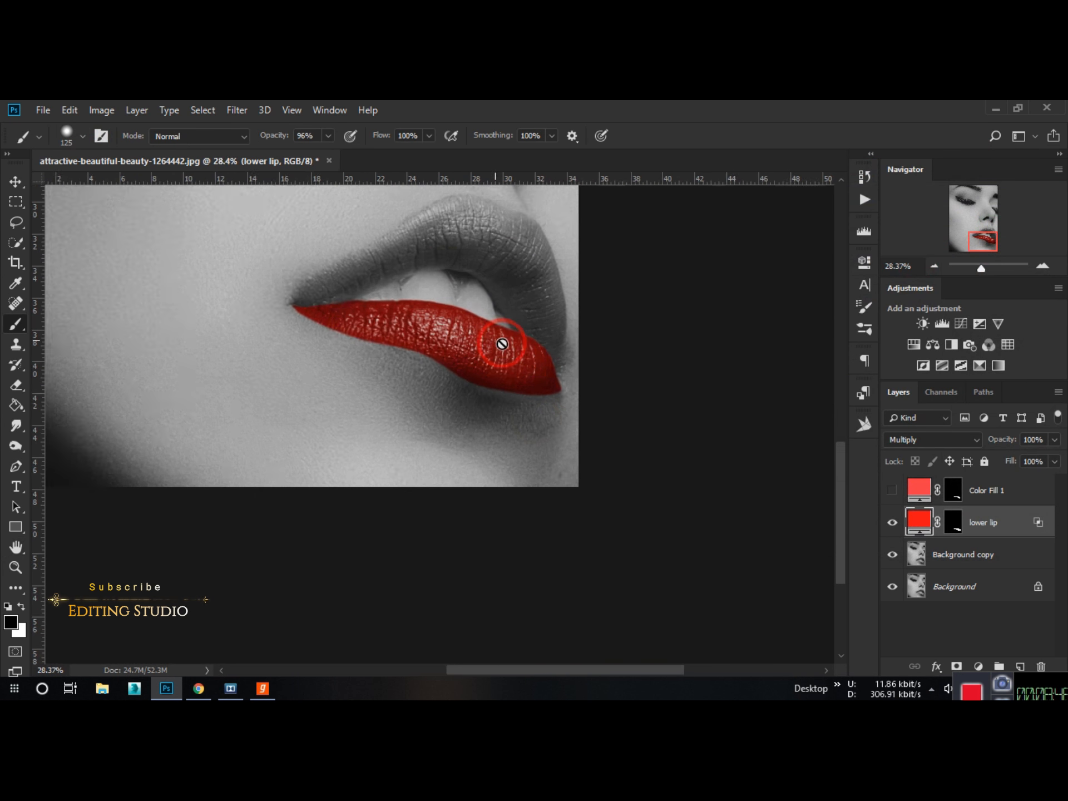
{"action": "scroll", "coordinate": [552, 583], "scroll_direction": "up", "scroll_amount": 4}
{"action": "scroll", "coordinate": [552, 583], "scroll_direction": "up", "scroll_amount": 3}
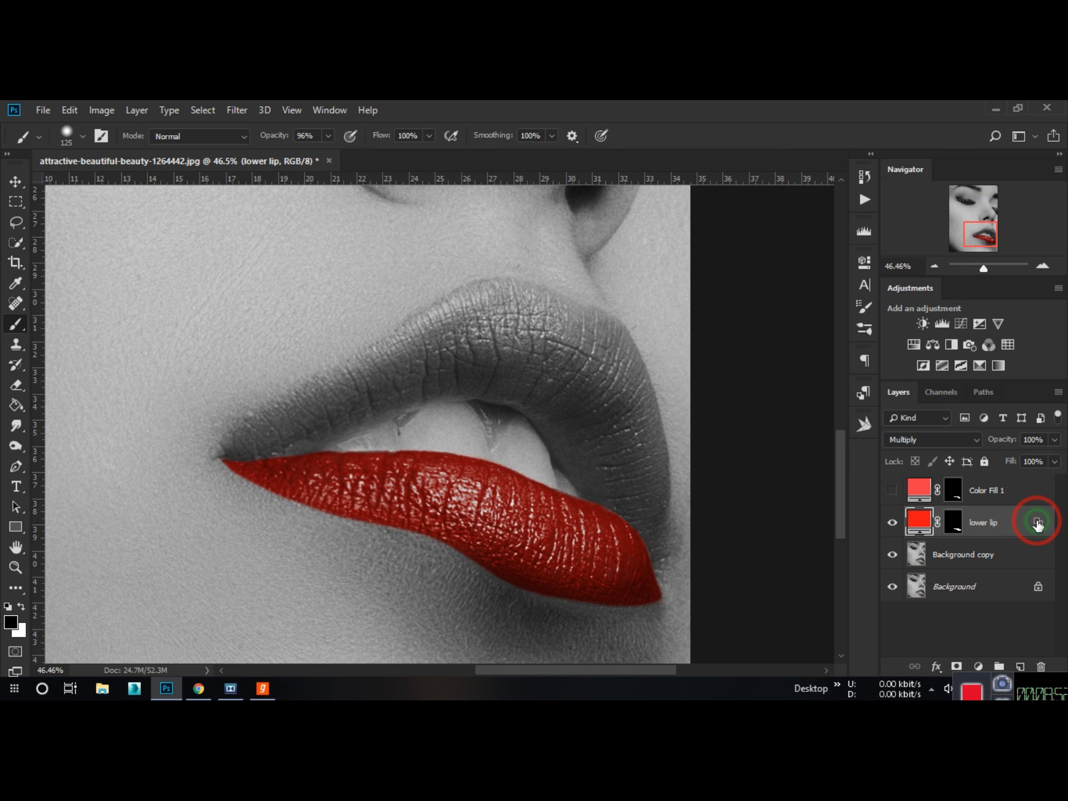
{"action": "double_click", "coordinate": [1038, 524]}
{"action": "left_click_drag", "start_coordinate": [840, 497], "coordinate": [844, 500]}
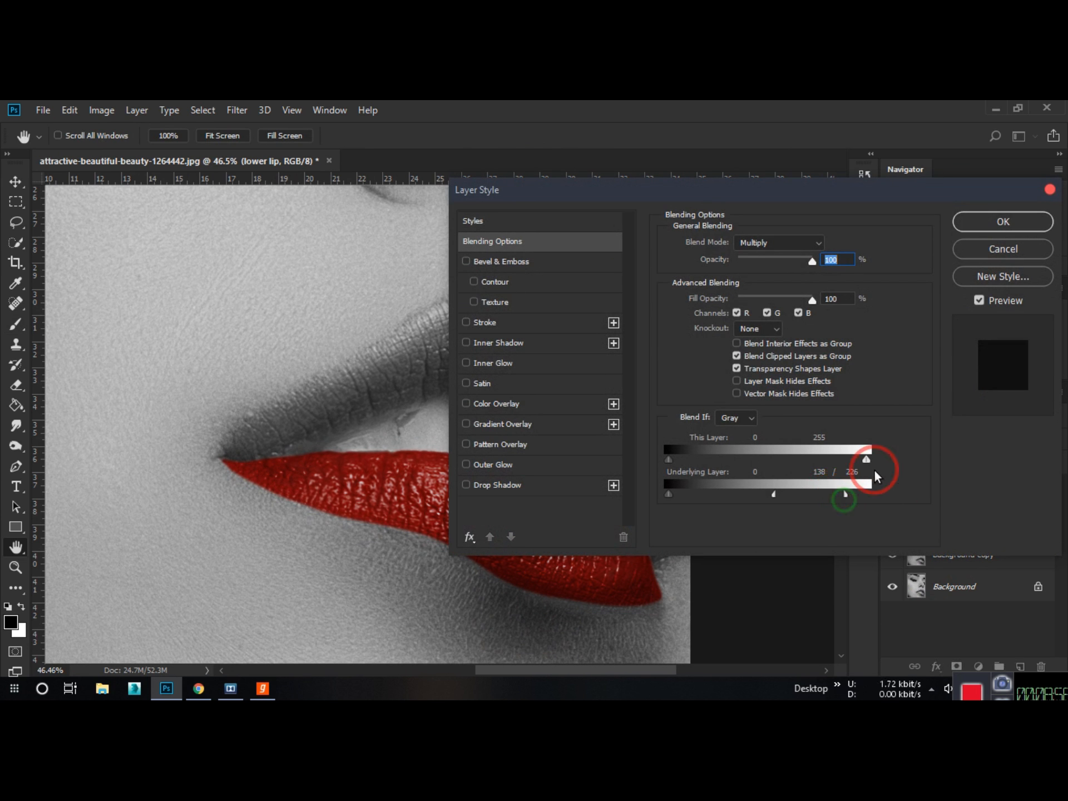
{"action": "left_click", "coordinate": [986, 222]}
{"action": "scroll", "coordinate": [661, 473], "scroll_direction": "down", "scroll_amount": 6}
{"action": "left_click", "coordinate": [900, 490]}
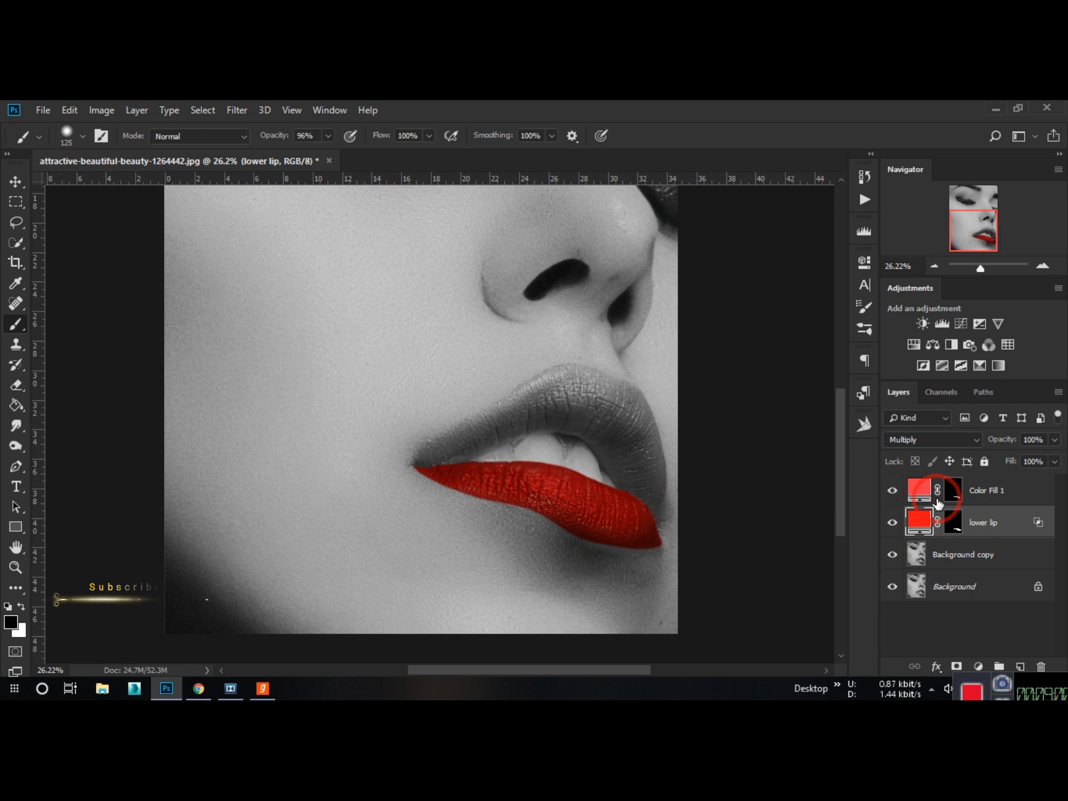
{"action": "scroll", "coordinate": [558, 497], "scroll_direction": "up", "scroll_amount": 3}
{"action": "double_click", "coordinate": [1021, 492]}
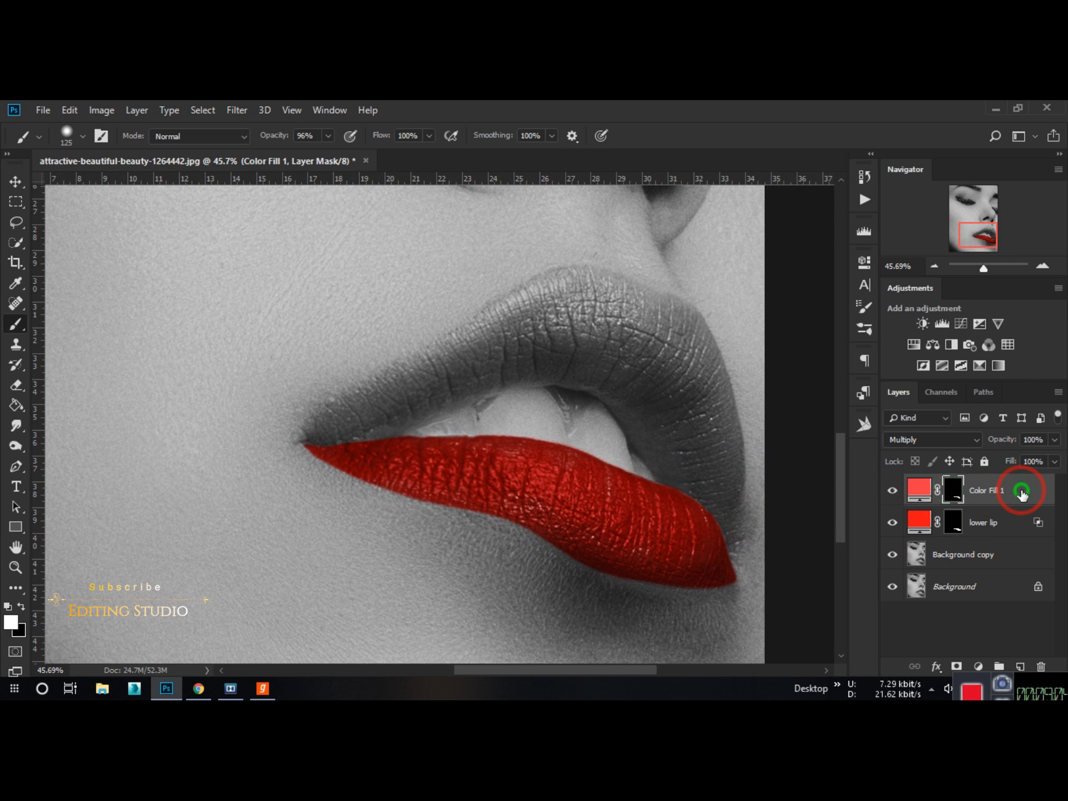
{"action": "left_click_drag", "start_coordinate": [656, 189], "coordinate": [902, 172]}
{"action": "left_click_drag", "start_coordinate": [915, 477], "coordinate": [829, 489]}
{"action": "left_click_drag", "start_coordinate": [949, 175], "coordinate": [865, 186]}
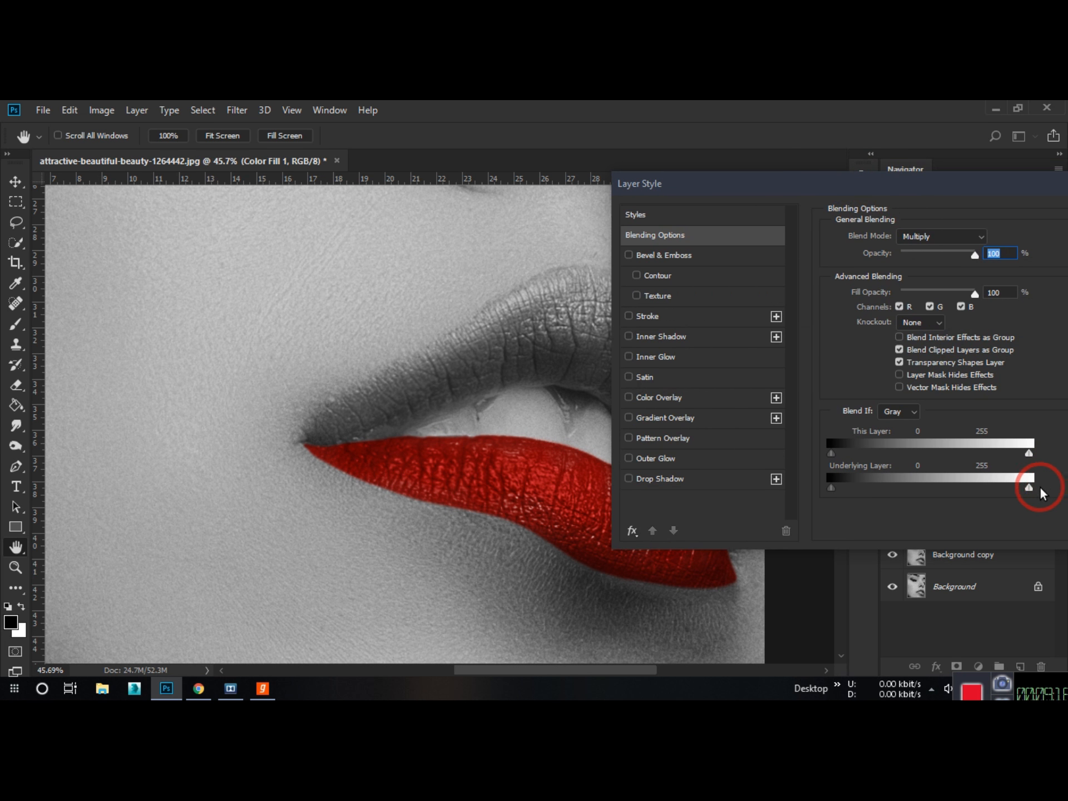
{"action": "mouse_move", "coordinate": [920, 495]}
{"action": "left_mouse_down"}
{"action": "mouse_move", "coordinate": [892, 497]}
{"action": "mouse_move", "coordinate": [940, 492]}
{"action": "left_mouse_up"}
{"action": "left_click_drag", "start_coordinate": [925, 183], "coordinate": [653, 229]}
{"action": "left_click", "coordinate": [908, 285]}
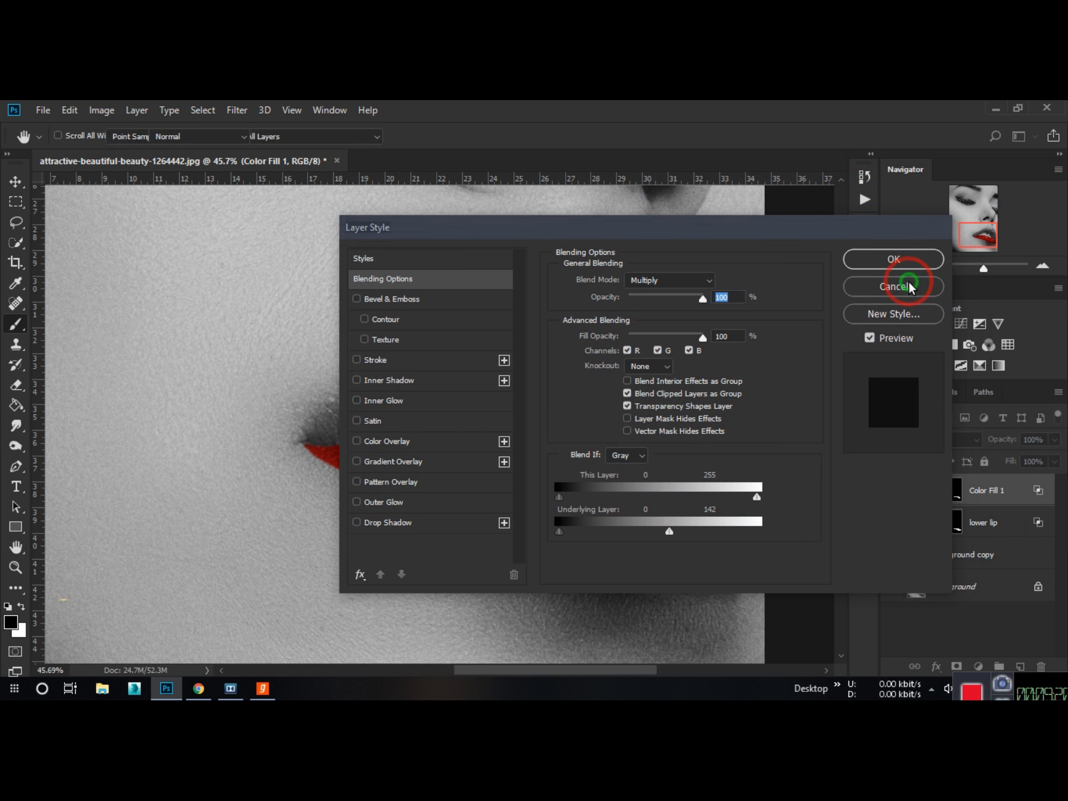
Delete the lighter red fill layer and add a new Solid Color fill layer in a darker red.
{"action": "key", "text": "Delete"}
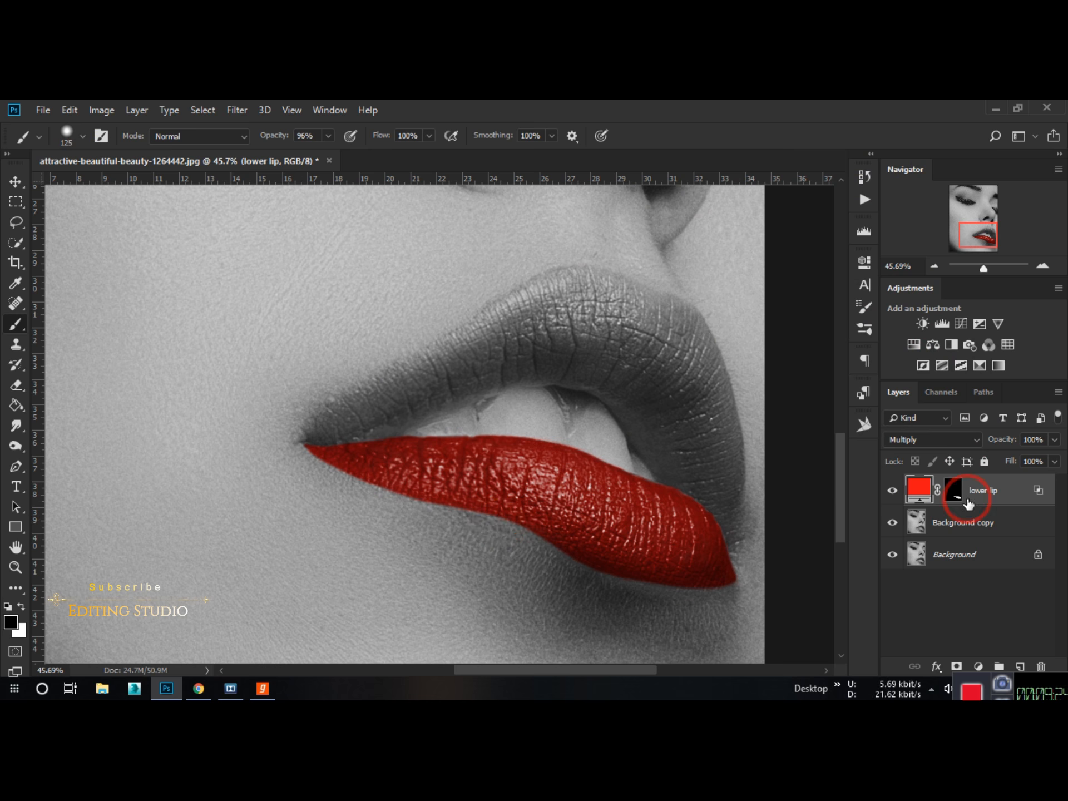
{"action": "left_click_drag", "start_coordinate": [701, 545], "coordinate": [644, 502]}
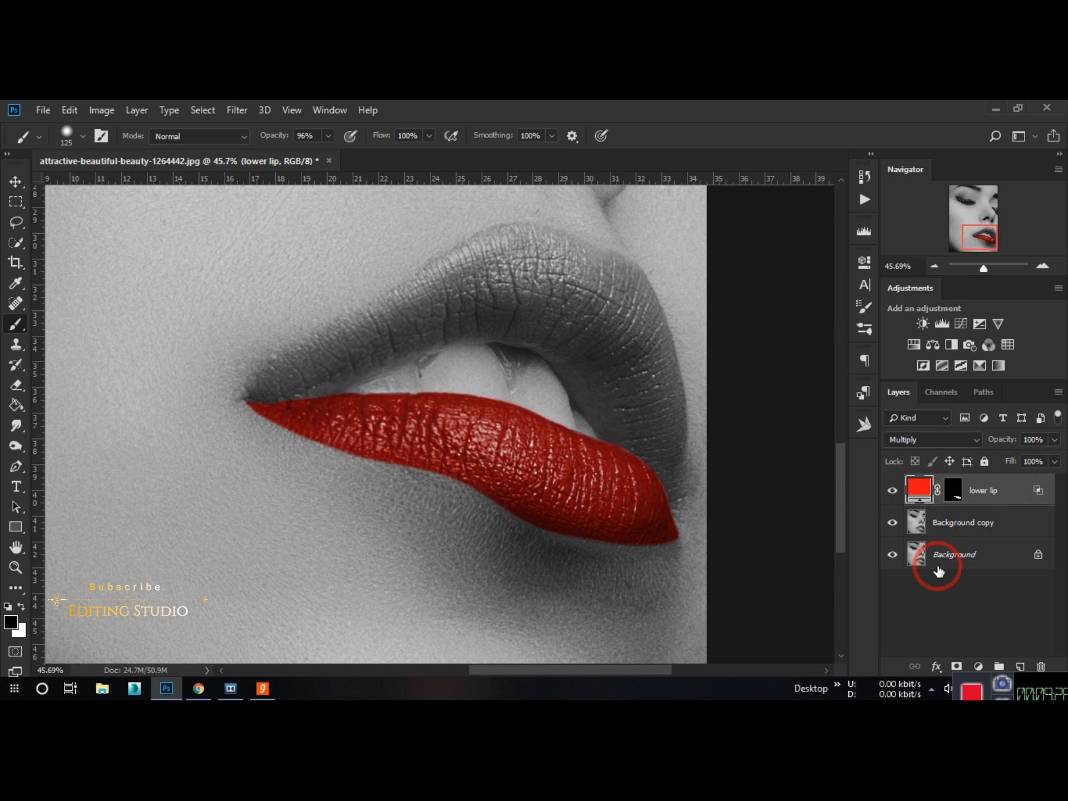
{"action": "left_click", "coordinate": [984, 666]}
{"action": "left_click", "coordinate": [976, 390]}
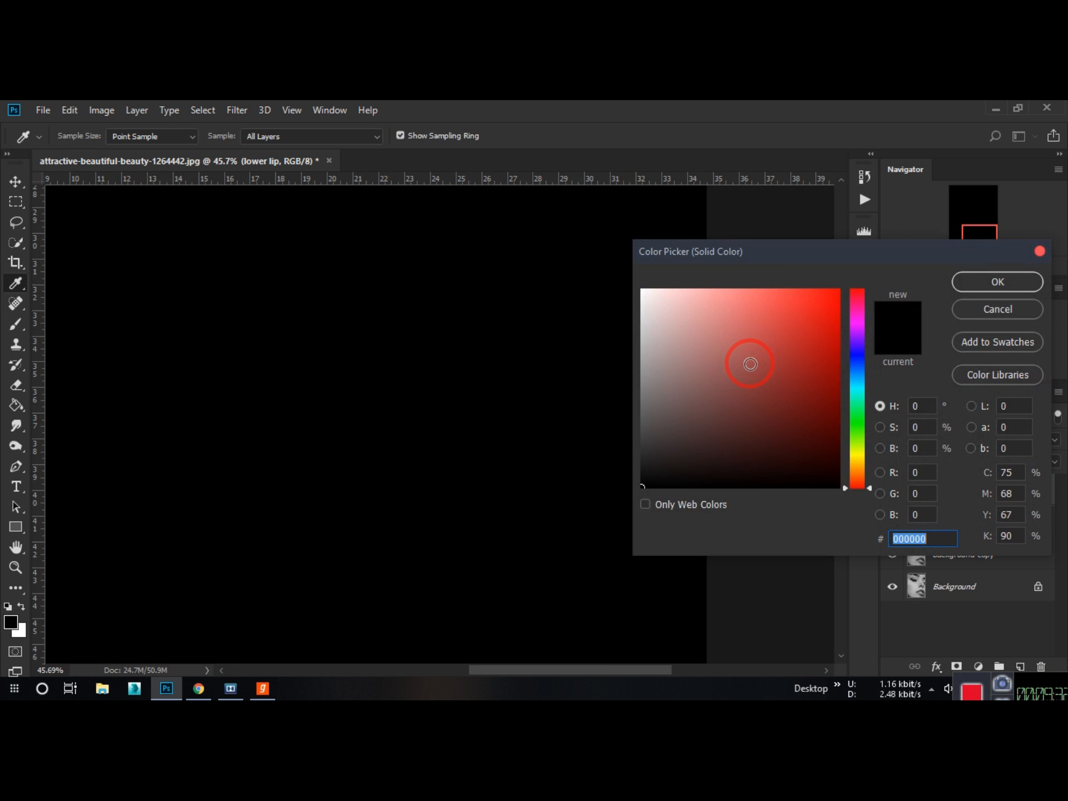
{"action": "left_click", "coordinate": [838, 358]}
{"action": "mouse_move", "coordinate": [851, 362]}
{"action": "left_mouse_down"}
{"action": "mouse_move", "coordinate": [853, 312]}
{"action": "mouse_move", "coordinate": [843, 333]}
{"action": "left_mouse_up"}
{"action": "left_click", "coordinate": [1008, 283]}
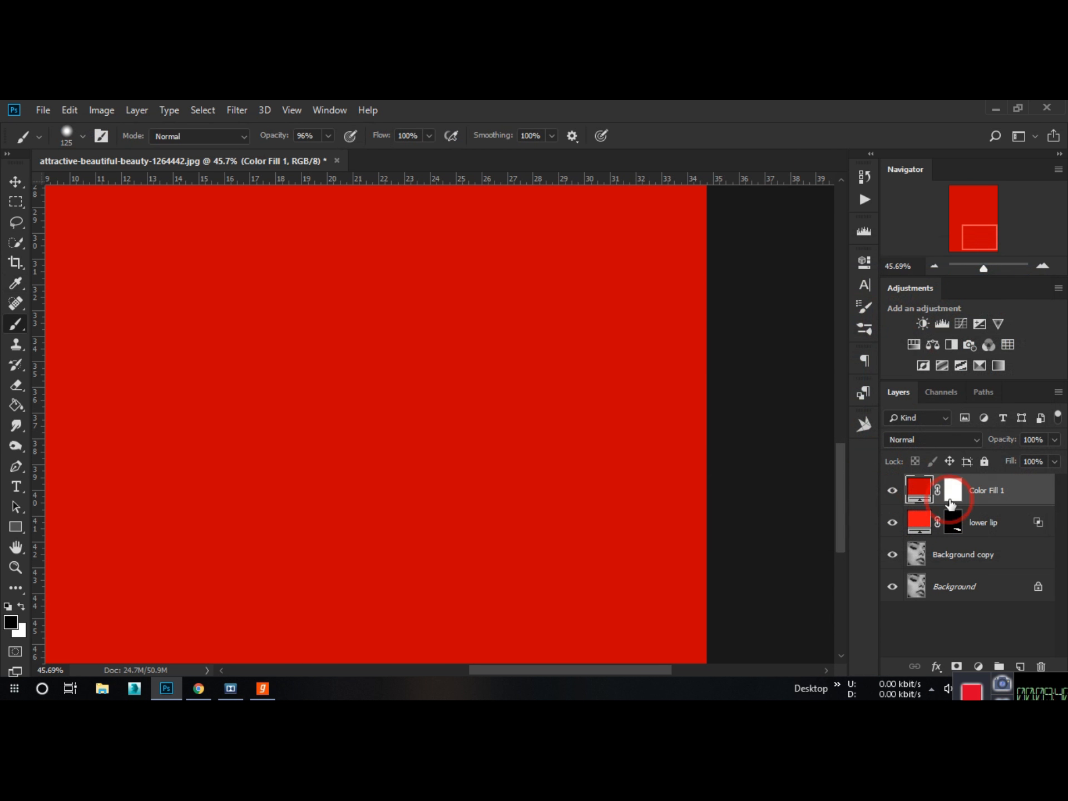
Invert the darker red fill layer's mask and load the lower lip layer's mask as a selection.
{"action": "left_click", "coordinate": [952, 492]}
{"action": "key", "text": "ctrl+i"}
{"action": "left_click", "coordinate": [955, 523], "text": "ctrl"}
Paint white along the lower lip's edges inside the selection on the darker red layer's mask with a size 40 brush.
{"action": "scroll", "coordinate": [265, 550], "scroll_direction": "up", "scroll_amount": 5}
{"action": "key", "text": "bracketleft"}
{"action": "key", "text": "bracketleft"}
{"action": "key", "text": "bracketleft"}
{"action": "key", "text": "bracketleft"}
{"action": "key", "text": "bracketleft"}
{"action": "key", "text": "bracketleft"}
{"action": "key", "text": "bracketleft"}
{"action": "left_click", "coordinate": [68, 136]}
{"action": "left_click", "coordinate": [216, 539]}
{"action": "left_click_drag", "start_coordinate": [215, 539], "coordinate": [318, 575]}
{"action": "mouse_move", "coordinate": [144, 300]}
{"action": "left_mouse_down"}
{"action": "mouse_move", "coordinate": [284, 376]}
{"action": "mouse_move", "coordinate": [494, 435]}
{"action": "mouse_move", "coordinate": [611, 453]}
{"action": "mouse_move", "coordinate": [848, 582]}
{"action": "mouse_move", "coordinate": [437, 437]}
{"action": "mouse_move", "coordinate": [413, 452]}
{"action": "left_mouse_up"}
{"action": "mouse_move", "coordinate": [209, 326]}
{"action": "left_mouse_down"}
{"action": "mouse_move", "coordinate": [379, 395]}
{"action": "mouse_move", "coordinate": [496, 415]}
{"action": "mouse_move", "coordinate": [632, 420]}
{"action": "mouse_move", "coordinate": [691, 407]}
{"action": "left_mouse_up"}
{"action": "left_click_drag", "start_coordinate": [319, 287], "coordinate": [643, 477]}
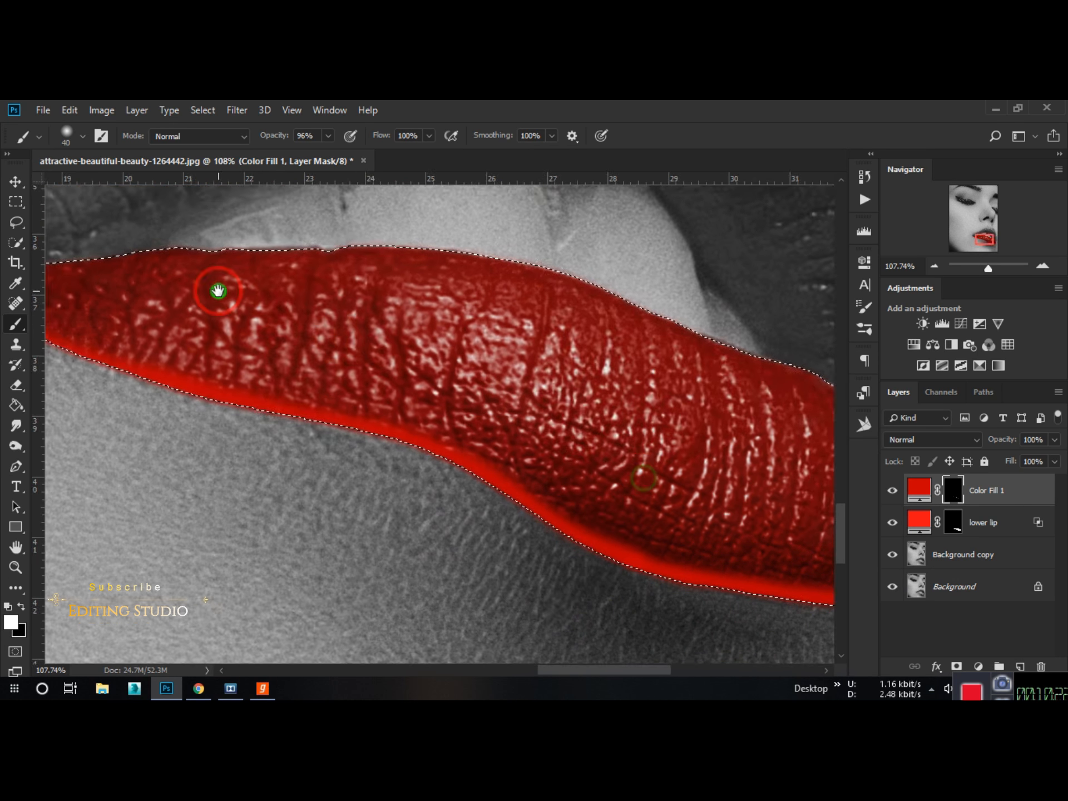
{"action": "left_click_drag", "start_coordinate": [218, 290], "coordinate": [396, 353]}
{"action": "mouse_move", "coordinate": [179, 327]}
{"action": "left_mouse_down"}
{"action": "mouse_move", "coordinate": [618, 316]}
{"action": "mouse_move", "coordinate": [753, 338]}
{"action": "mouse_move", "coordinate": [858, 389]}
{"action": "mouse_move", "coordinate": [341, 311]}
{"action": "left_mouse_up"}
{"action": "mouse_move", "coordinate": [281, 282]}
{"action": "left_mouse_down"}
{"action": "mouse_move", "coordinate": [456, 352]}
{"action": "mouse_move", "coordinate": [572, 436]}
{"action": "mouse_move", "coordinate": [617, 567]}
{"action": "left_mouse_up"}
{"action": "mouse_move", "coordinate": [326, 303]}
{"action": "left_mouse_down"}
{"action": "mouse_move", "coordinate": [449, 349]}
{"action": "mouse_move", "coordinate": [615, 549]}
{"action": "left_mouse_up"}
{"action": "key", "text": "ctrl+0"}
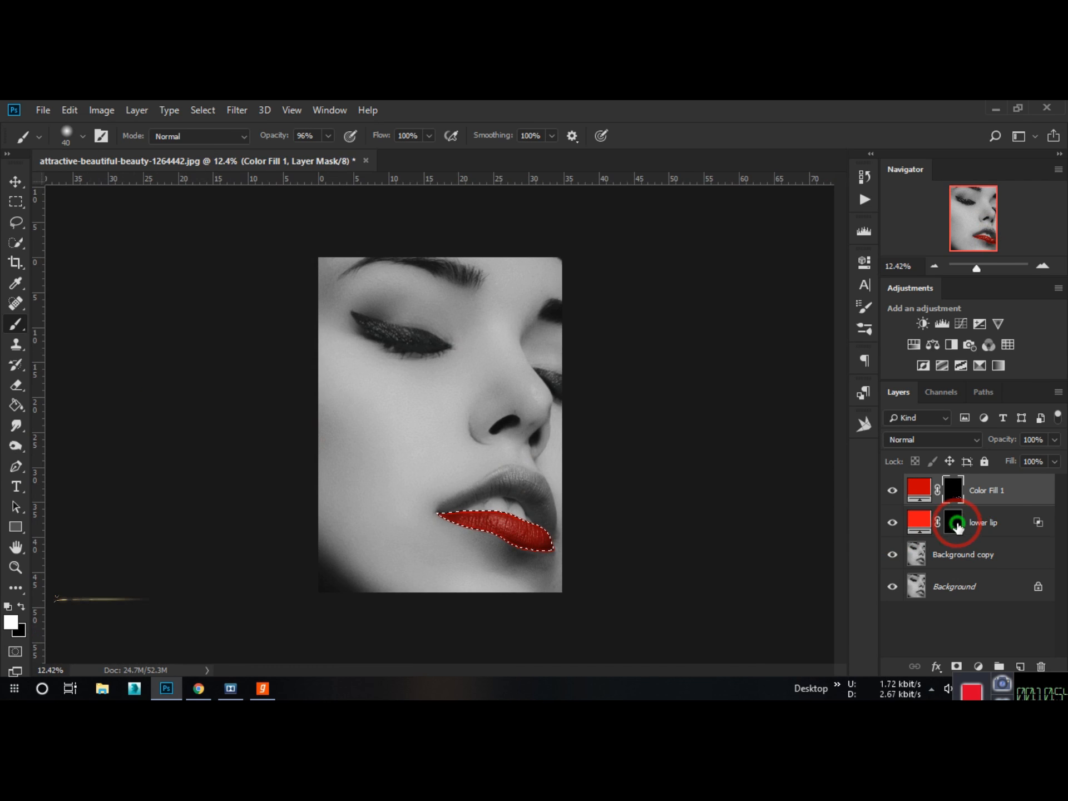
Clear the selection and set the darker red fill layer's blend mode to Multiply.
{"action": "left_click", "coordinate": [956, 527]}
{"action": "key", "text": "ctrl+d"}
{"action": "scroll", "coordinate": [539, 518], "scroll_direction": "up", "scroll_amount": 15}
{"action": "left_click_drag", "start_coordinate": [541, 518], "coordinate": [467, 357]}
{"action": "left_click", "coordinate": [953, 491]}
{"action": "left_click", "coordinate": [934, 440]}
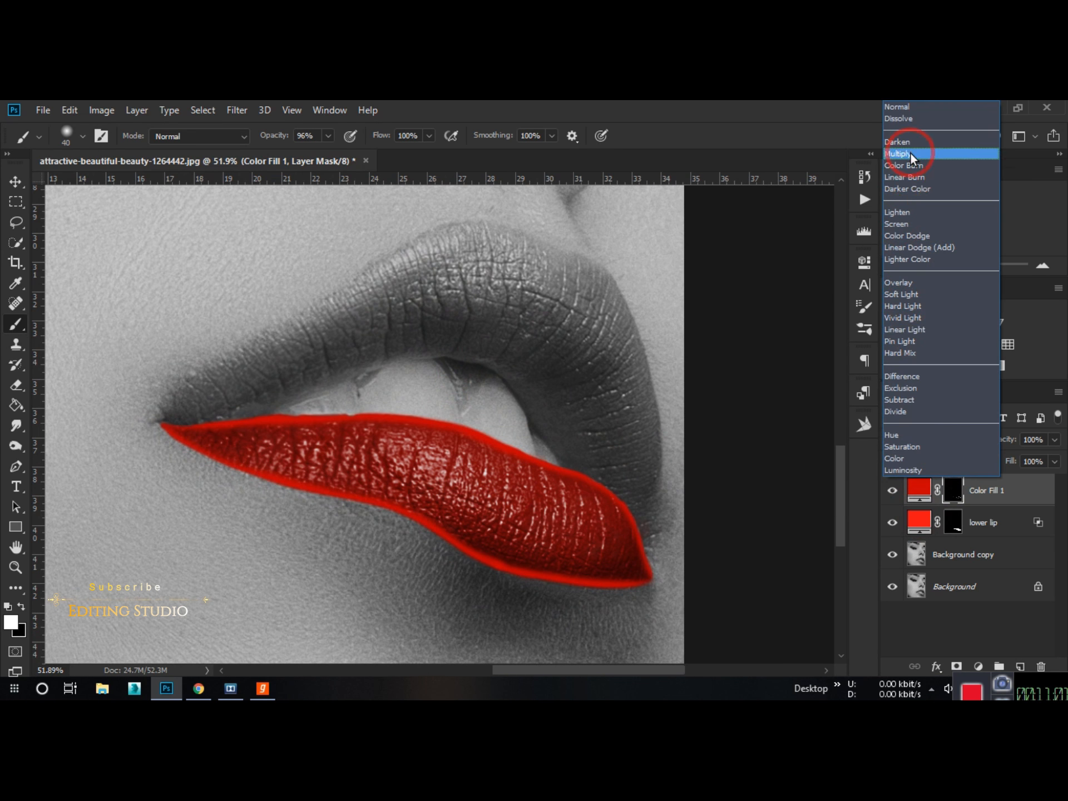
{"action": "left_click", "coordinate": [908, 154]}
{"action": "scroll", "coordinate": [412, 464], "scroll_direction": "down", "scroll_amount": 4}
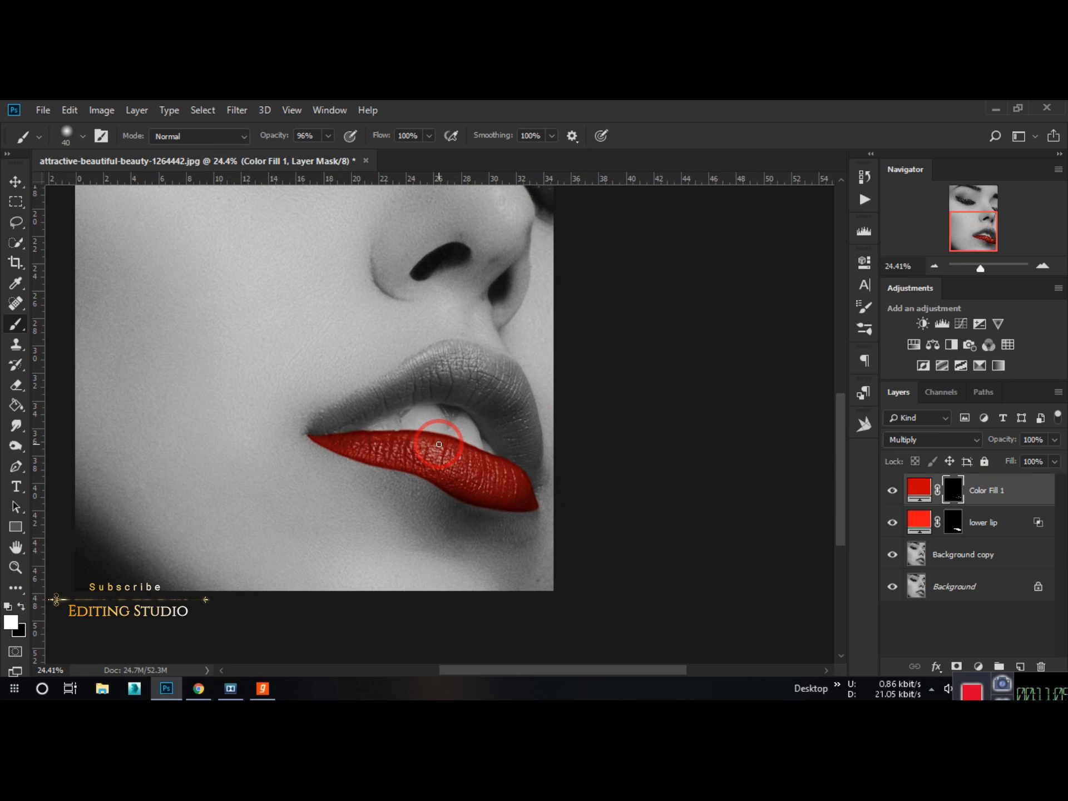
Split the darker red fill layer's Blend If Underlying Layer white slider to 0 / 233 and set the layer's opacity to 69%.
{"action": "scroll", "coordinate": [441, 436], "scroll_direction": "up", "scroll_amount": 4}
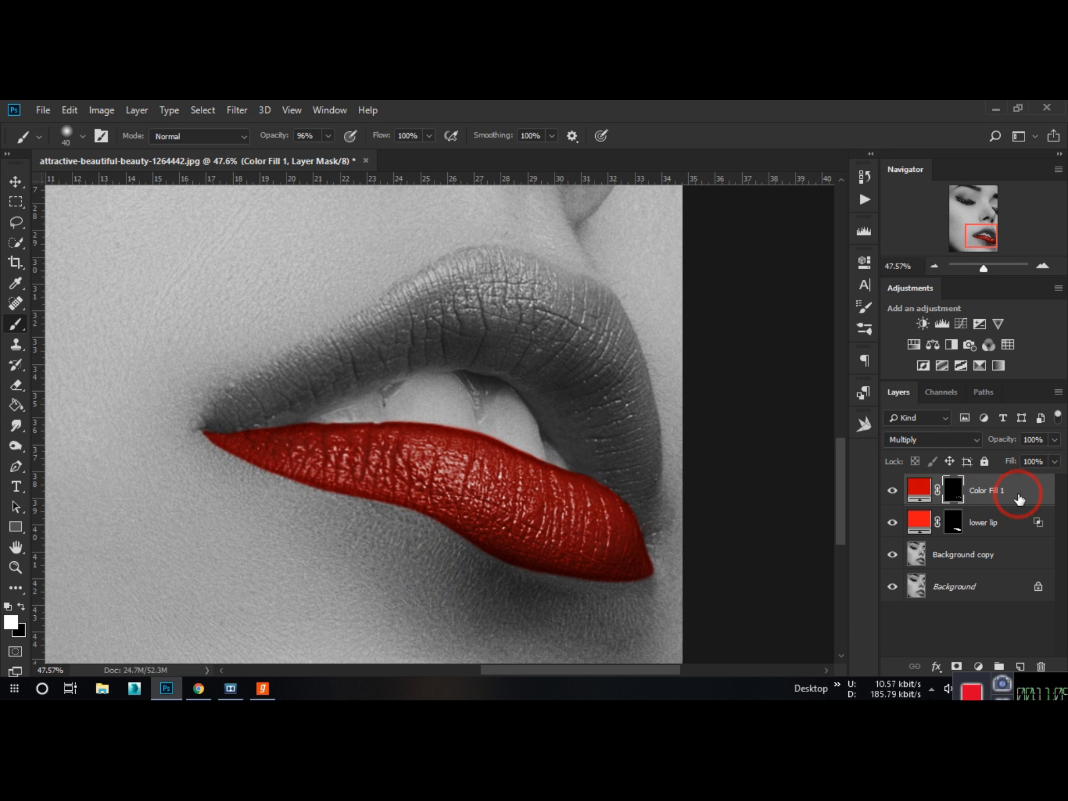
{"action": "double_click", "coordinate": [1008, 489]}
{"action": "double_click", "coordinate": [1035, 494]}
{"action": "left_click_drag", "start_coordinate": [562, 215], "coordinate": [913, 215]}
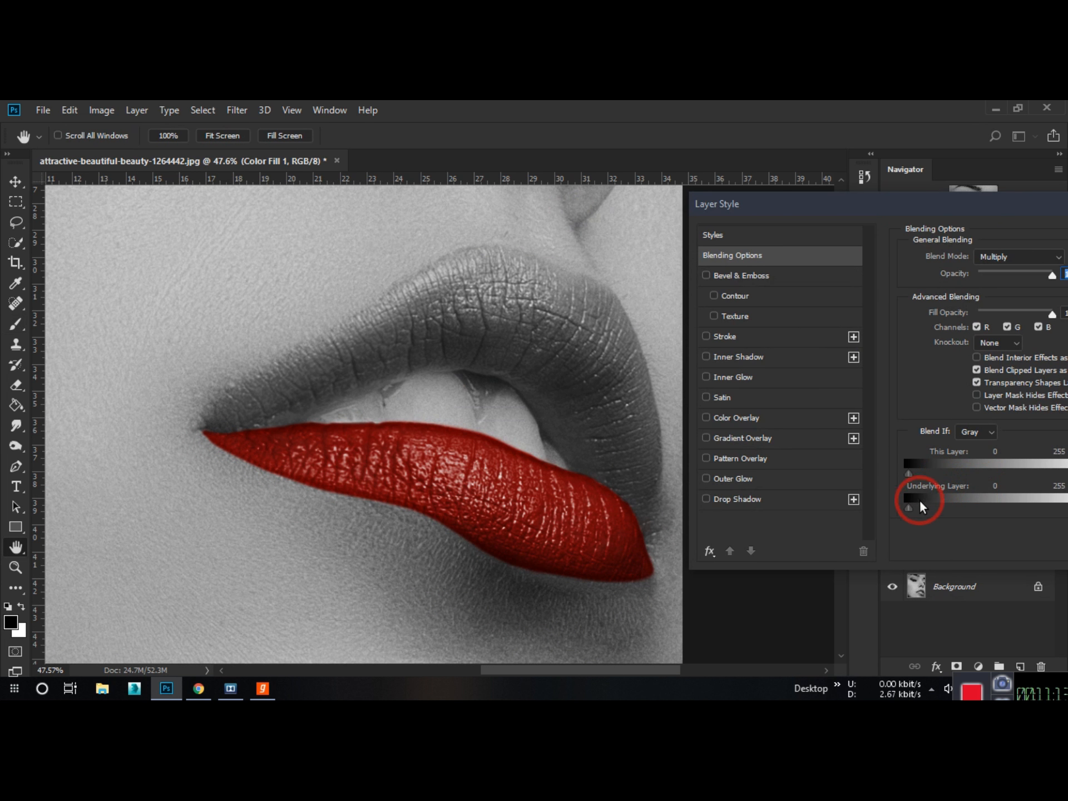
{"action": "left_click_drag", "start_coordinate": [936, 206], "coordinate": [879, 190]}
{"action": "left_click_drag", "start_coordinate": [1049, 493], "coordinate": [862, 547]}
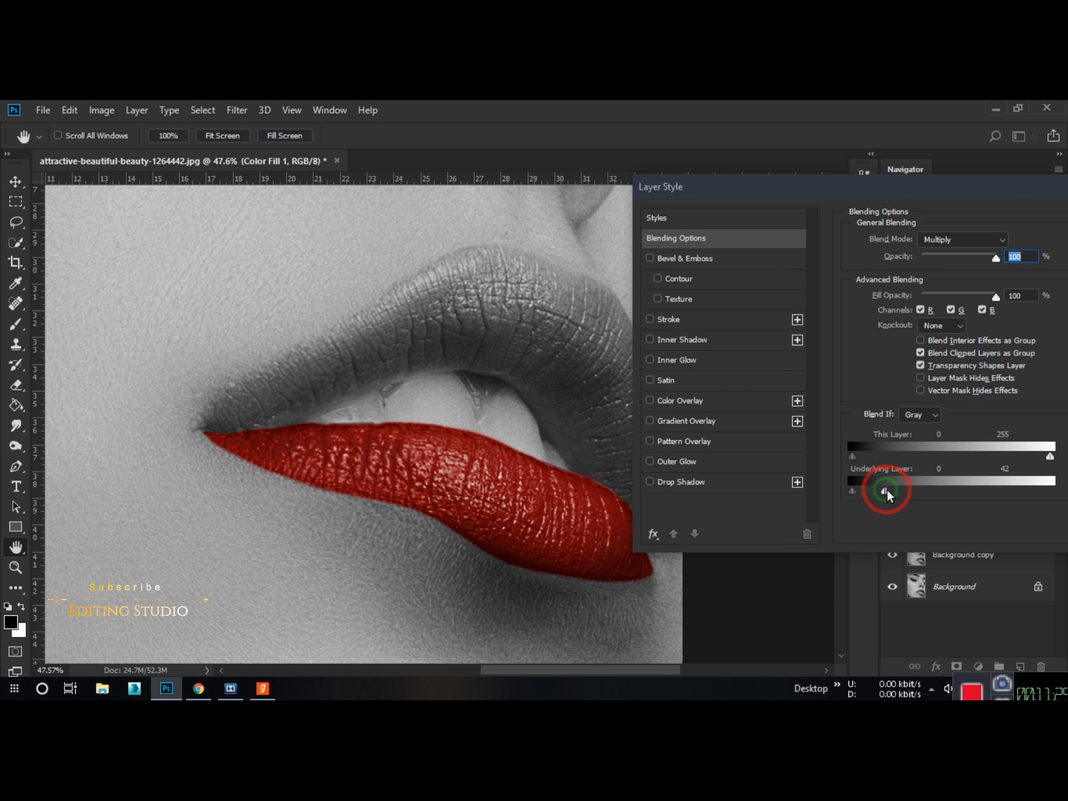
{"action": "left_click_drag", "start_coordinate": [901, 499], "coordinate": [1034, 492]}
{"action": "left_click_drag", "start_coordinate": [890, 493], "coordinate": [772, 525]}
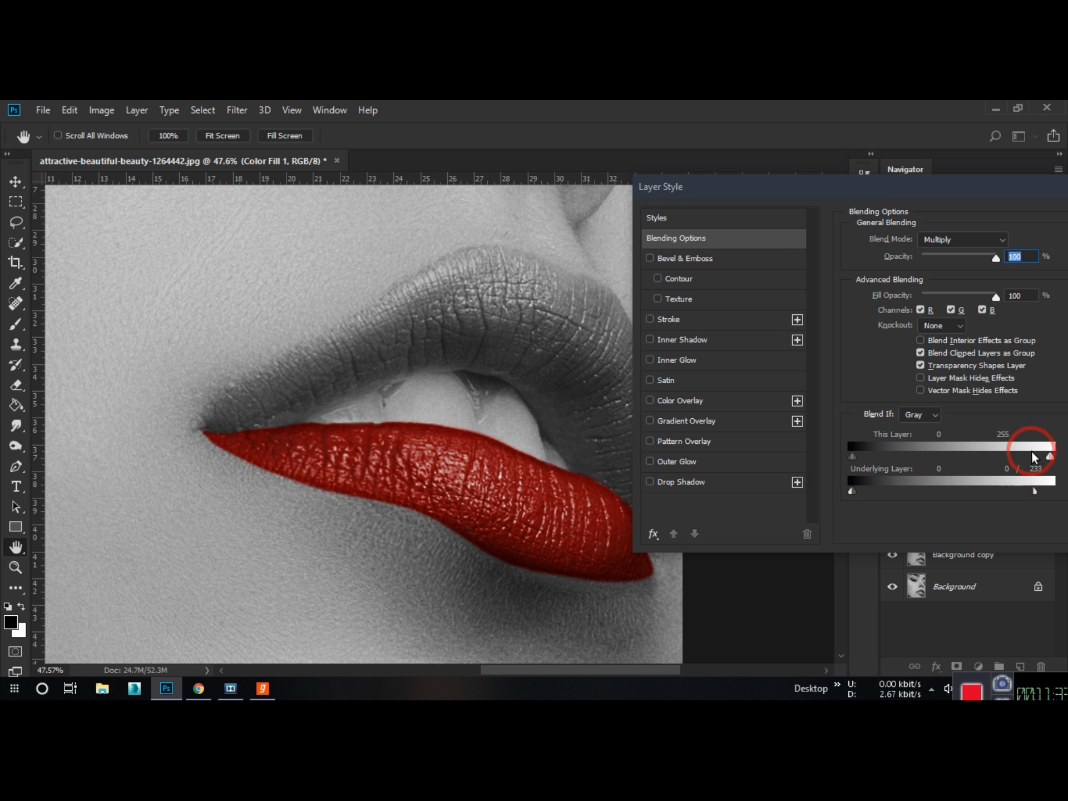
{"action": "mouse_move", "coordinate": [1049, 458]}
{"action": "left_mouse_down"}
{"action": "mouse_move", "coordinate": [1000, 466]}
{"action": "mouse_move", "coordinate": [1050, 465]}
{"action": "left_mouse_up"}
{"action": "mouse_move", "coordinate": [853, 458]}
{"action": "left_mouse_down"}
{"action": "mouse_move", "coordinate": [916, 458]}
{"action": "mouse_move", "coordinate": [833, 473]}
{"action": "mouse_move", "coordinate": [842, 464]}
{"action": "left_mouse_up"}
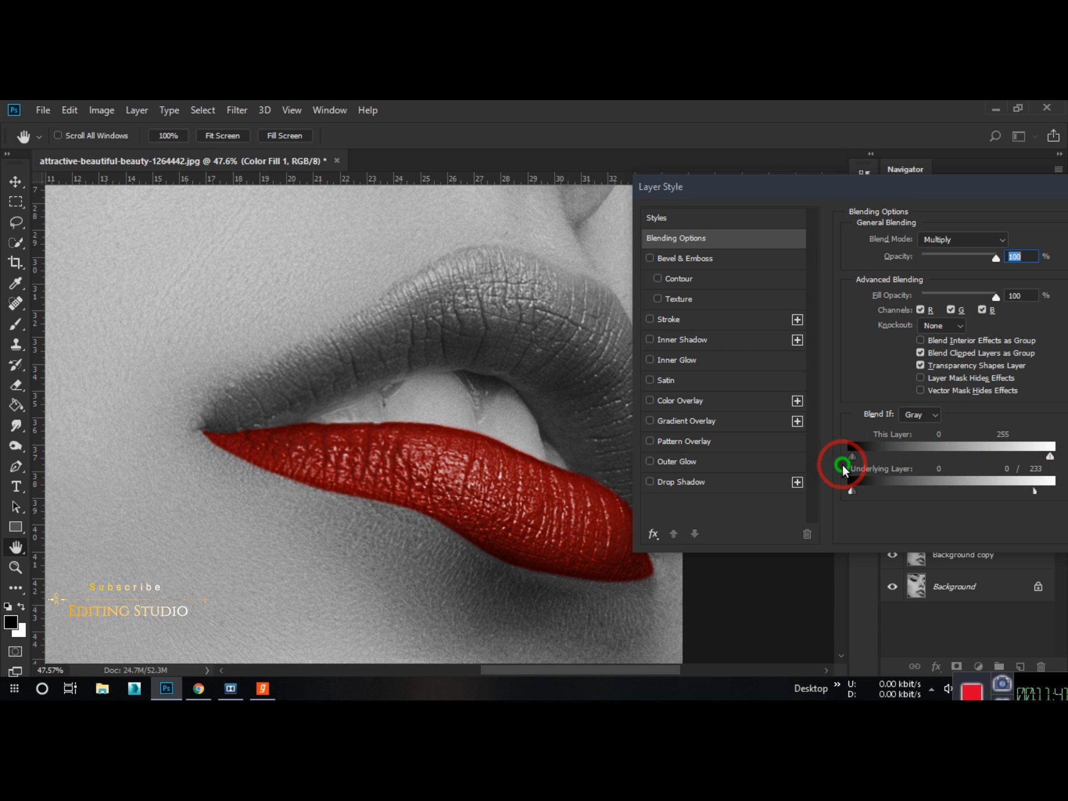
{"action": "left_click_drag", "start_coordinate": [912, 181], "coordinate": [799, 198]}
{"action": "left_click_drag", "start_coordinate": [882, 273], "coordinate": [855, 288]}
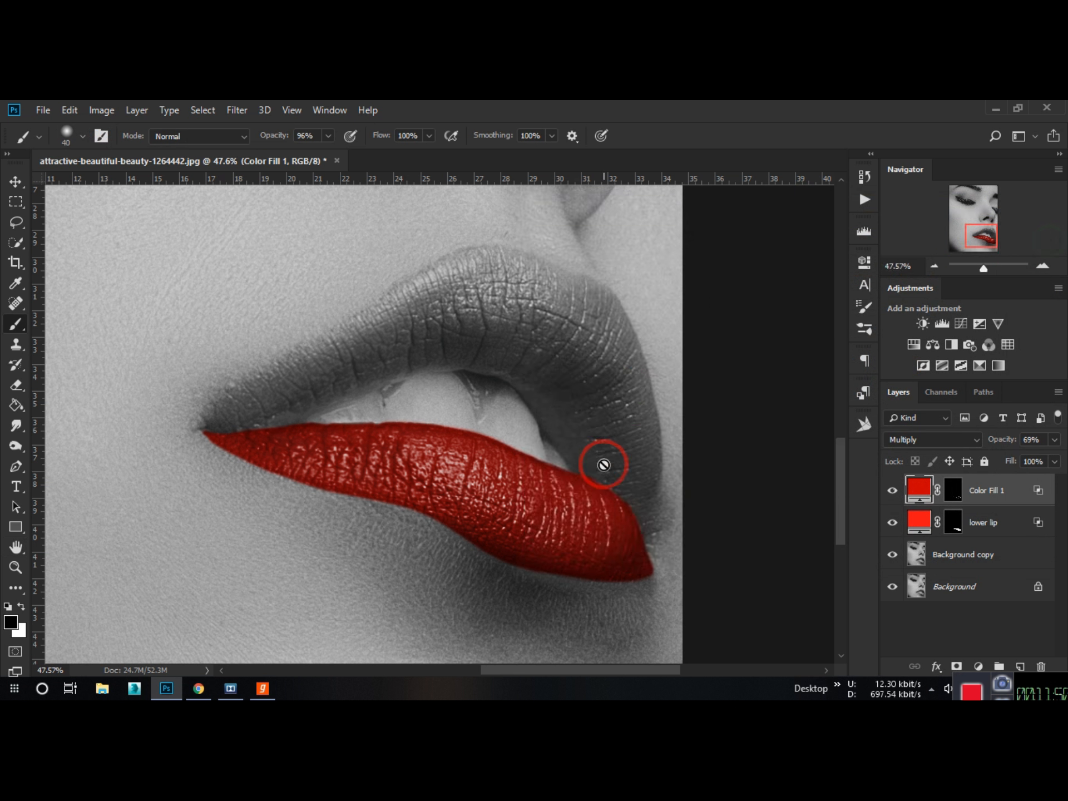
Paint white around the lower lip's edges inside its selection on the darker red layer's mask, using a size 150 brush at 100% opacity.
{"action": "key", "text": "ctrl+minus"}
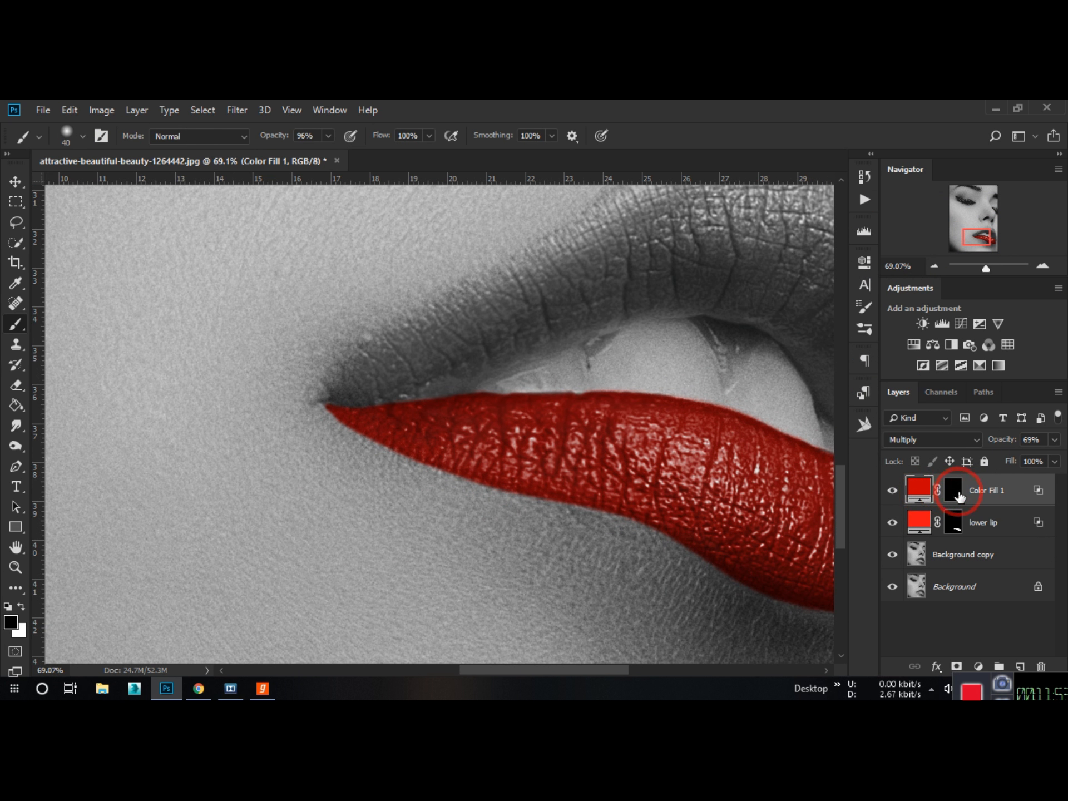
{"action": "left_click", "coordinate": [958, 496]}
{"action": "key", "text": "x"}
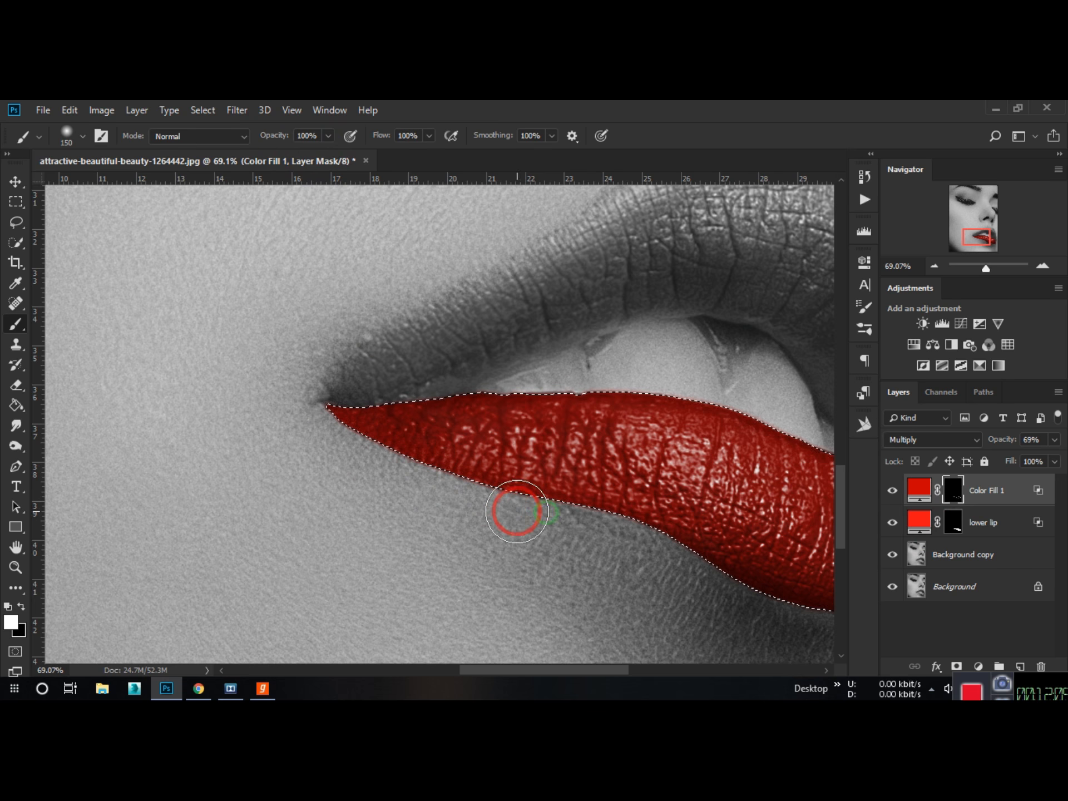
{"action": "left_click_drag", "start_coordinate": [614, 552], "coordinate": [369, 444]}
{"action": "mouse_move", "coordinate": [574, 520]}
{"action": "left_mouse_down"}
{"action": "mouse_move", "coordinate": [677, 558]}
{"action": "mouse_move", "coordinate": [780, 563]}
{"action": "mouse_move", "coordinate": [805, 518]}
{"action": "mouse_move", "coordinate": [773, 414]}
{"action": "mouse_move", "coordinate": [699, 372]}
{"action": "mouse_move", "coordinate": [752, 402]}
{"action": "left_mouse_up"}
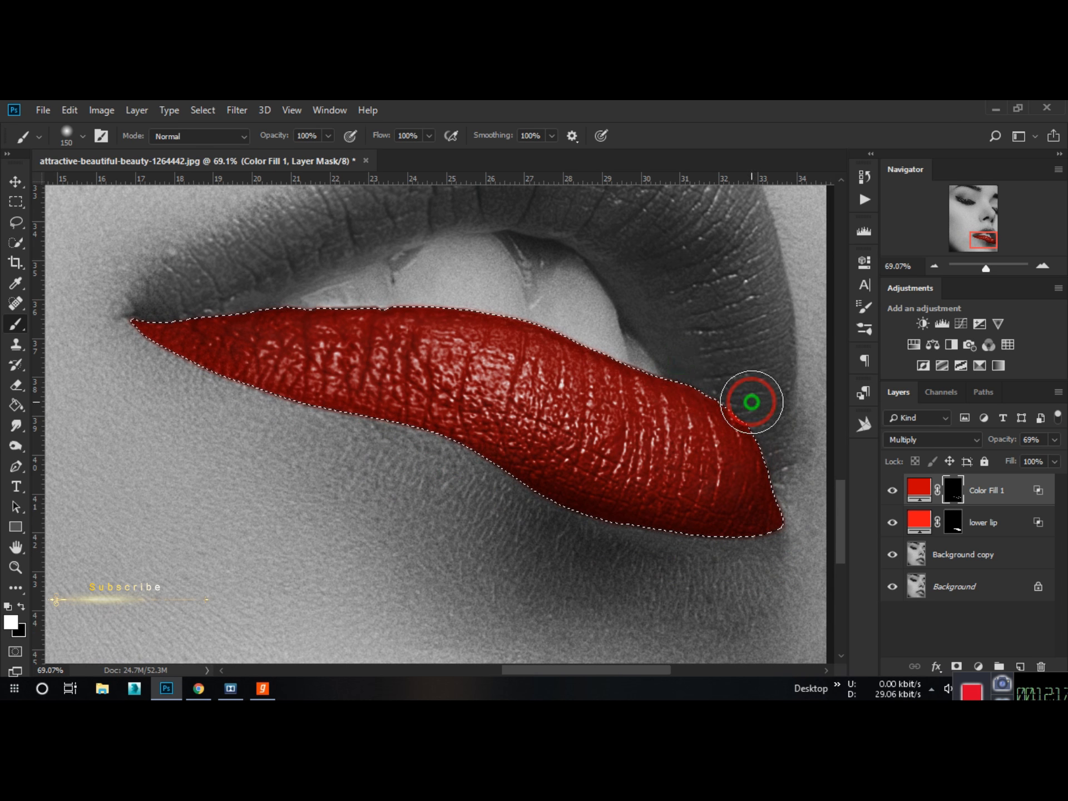
{"action": "scroll", "coordinate": [751, 402], "scroll_direction": "up", "scroll_amount": 2}
{"action": "scroll", "coordinate": [751, 401], "scroll_direction": "left", "scroll_amount": 2}
{"action": "mouse_move", "coordinate": [791, 445]}
{"action": "left_mouse_down"}
{"action": "mouse_move", "coordinate": [575, 361]}
{"action": "mouse_move", "coordinate": [382, 358]}
{"action": "mouse_move", "coordinate": [573, 409]}
{"action": "mouse_move", "coordinate": [665, 391]}
{"action": "mouse_move", "coordinate": [610, 378]}
{"action": "mouse_move", "coordinate": [748, 418]}
{"action": "left_mouse_up"}
{"action": "key", "text": "ctrl+0"}
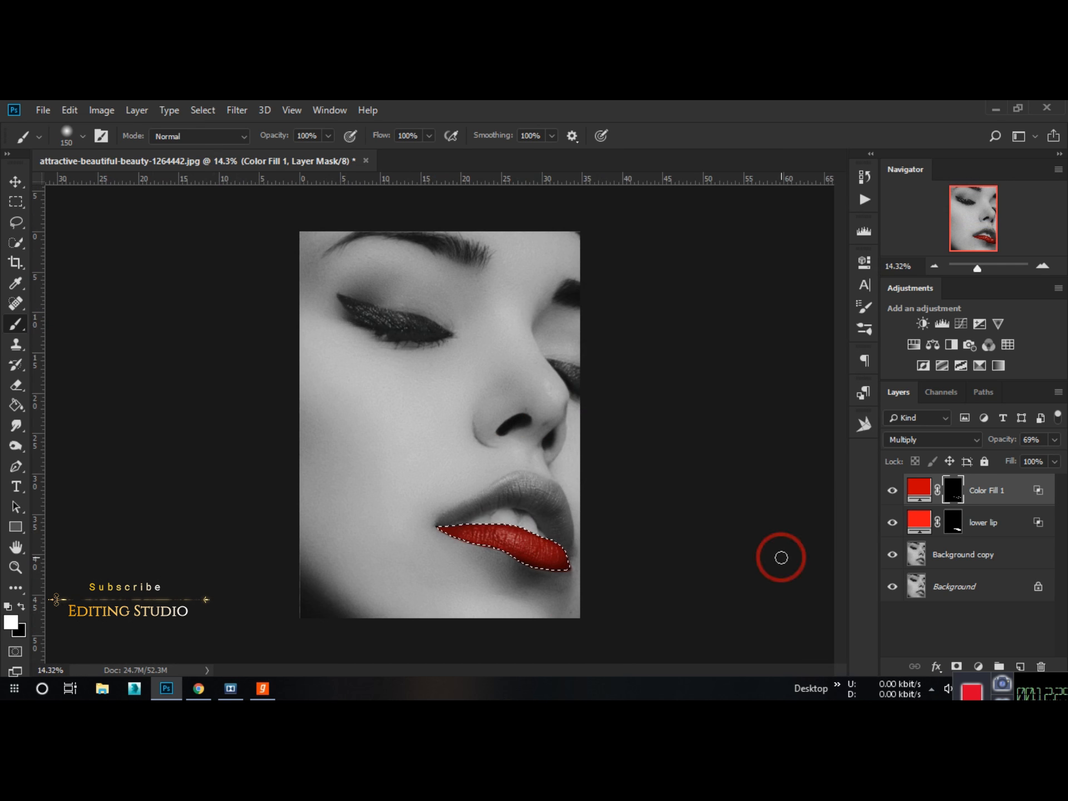
Paint black at 31% brush opacity over the lower lip on the darker red layer's mask, and clear the selection.
{"action": "scroll", "coordinate": [561, 575], "scroll_direction": "up", "scroll_amount": 3}
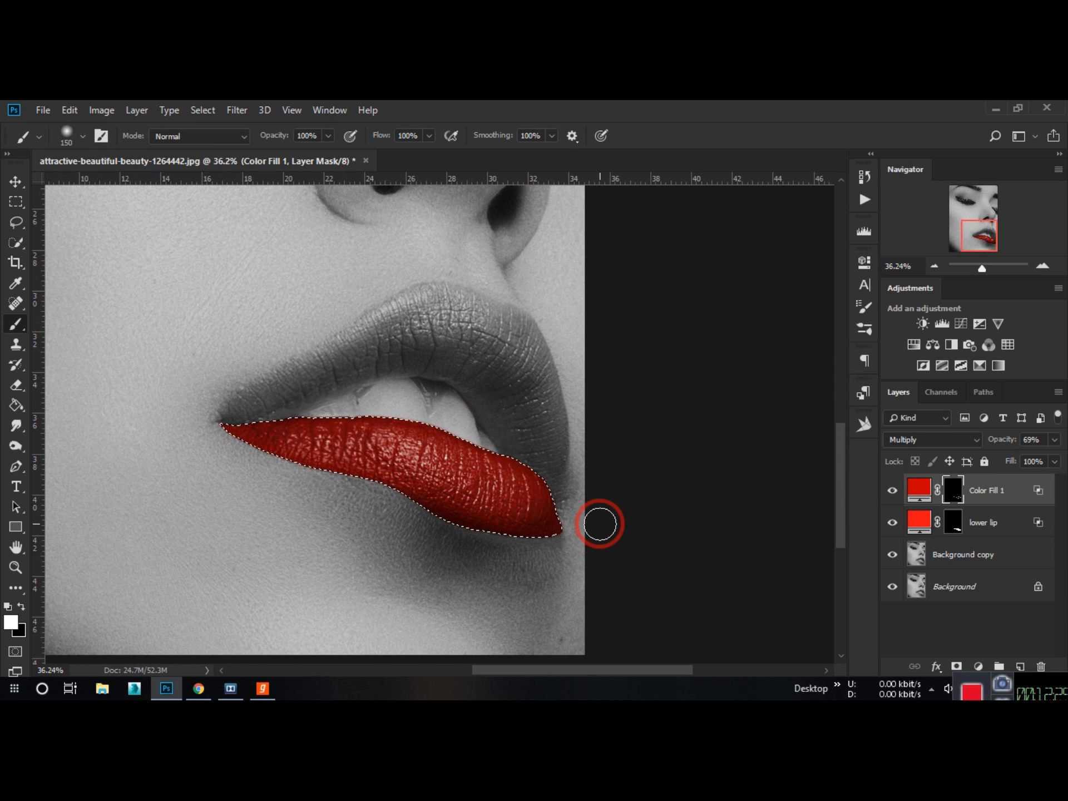
{"action": "scroll", "coordinate": [599, 524], "scroll_direction": "down", "scroll_amount": 3}
{"action": "scroll", "coordinate": [460, 429], "scroll_direction": "up", "scroll_amount": 5}
{"action": "left_click", "coordinate": [20, 607]}
{"action": "left_click_drag", "start_coordinate": [285, 136], "coordinate": [233, 135]}
{"action": "mouse_move", "coordinate": [403, 455]}
{"action": "left_mouse_down"}
{"action": "mouse_move", "coordinate": [456, 458]}
{"action": "mouse_move", "coordinate": [551, 488]}
{"action": "left_mouse_up"}
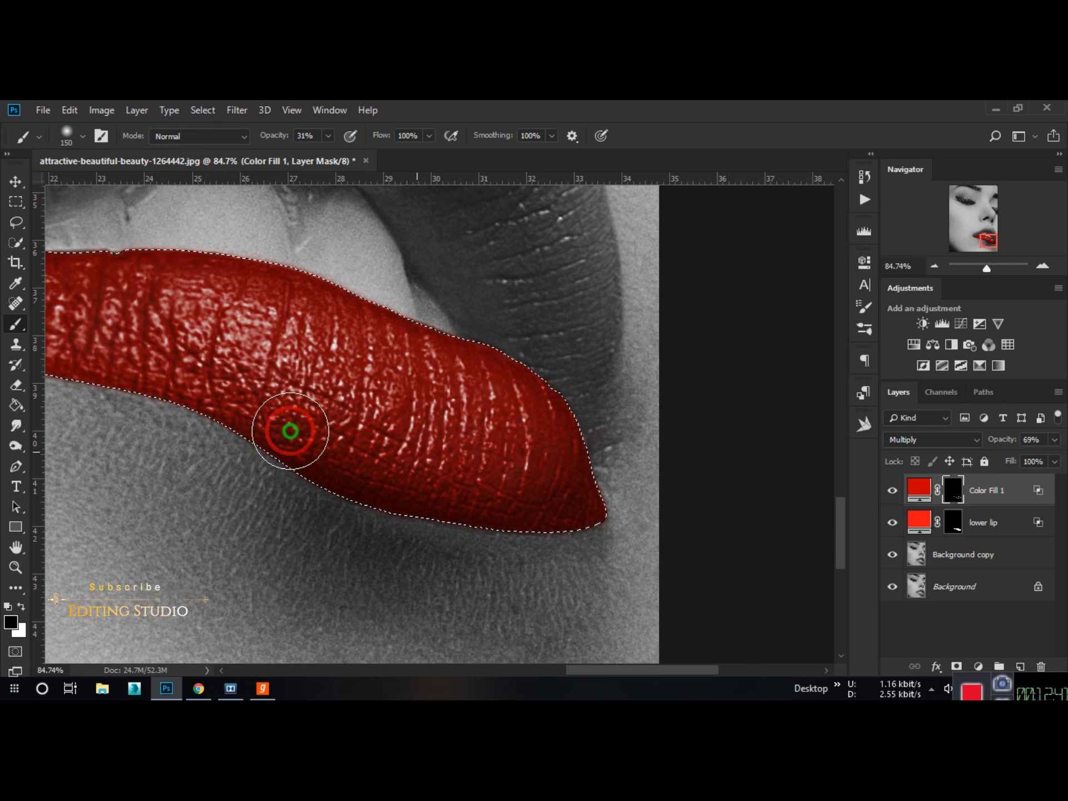
{"action": "scroll", "coordinate": [394, 446], "scroll_direction": "down", "scroll_amount": 5}
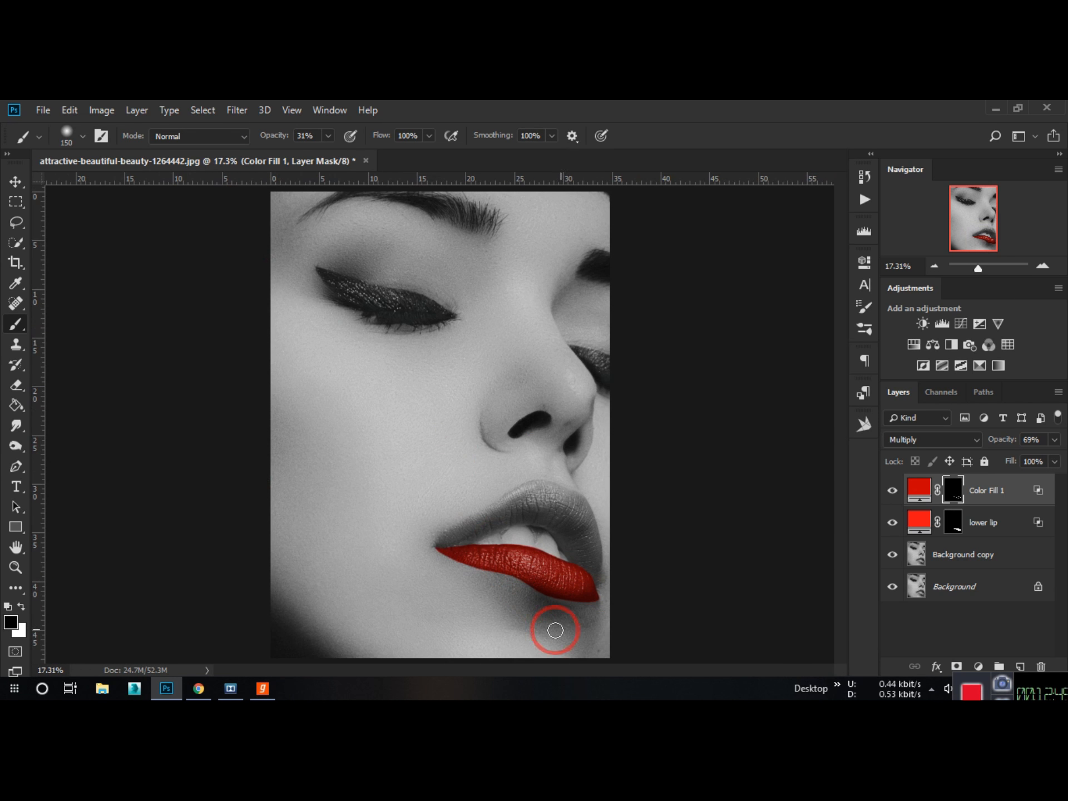
Toggle the darker red fill layer and the lower lip layer off and on to compare their effect on the portrait.
{"action": "scroll", "coordinate": [547, 584], "scroll_direction": "down", "scroll_amount": 1}
{"action": "scroll", "coordinate": [541, 537], "scroll_direction": "up", "scroll_amount": 6}
{"action": "left_click", "coordinate": [892, 491]}
{"action": "left_click", "coordinate": [893, 491]}
{"action": "left_click", "coordinate": [893, 523]}
{"action": "left_click", "coordinate": [892, 523]}
{"action": "scroll", "coordinate": [562, 549], "scroll_direction": "down", "scroll_amount": 3}
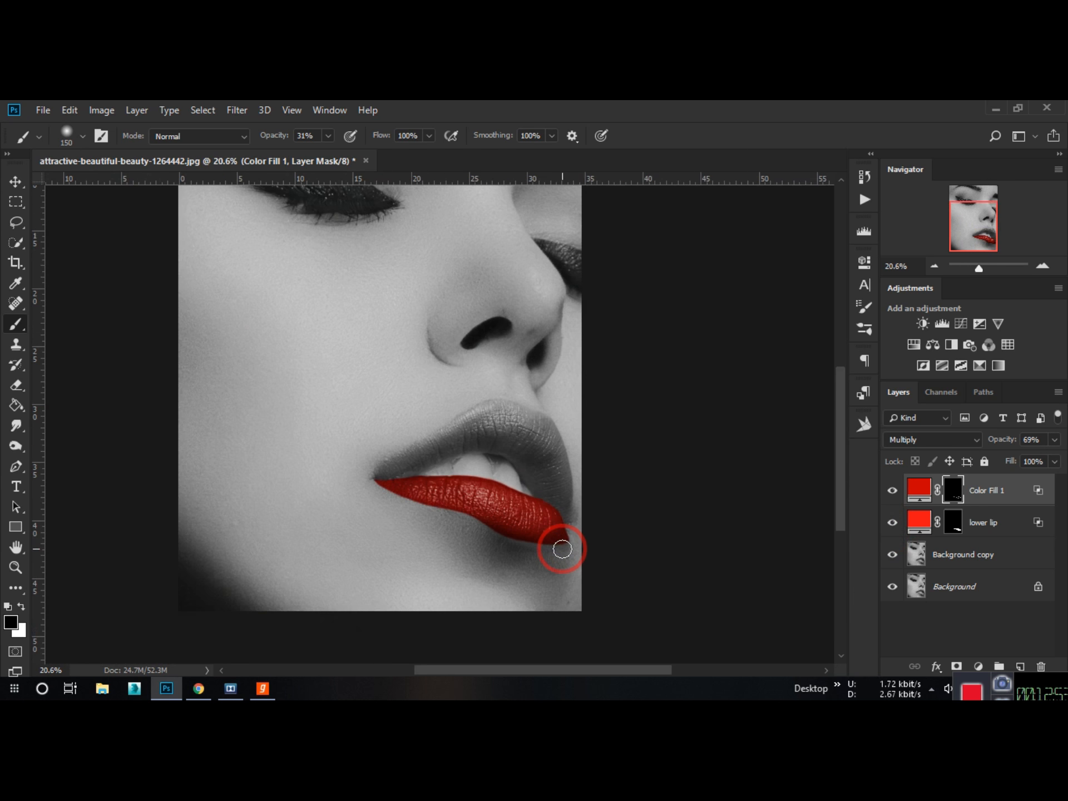
{"action": "scroll", "coordinate": [561, 549], "scroll_direction": "down", "scroll_amount": 2}
{"action": "scroll", "coordinate": [461, 509], "scroll_direction": "up", "scroll_amount": 2}
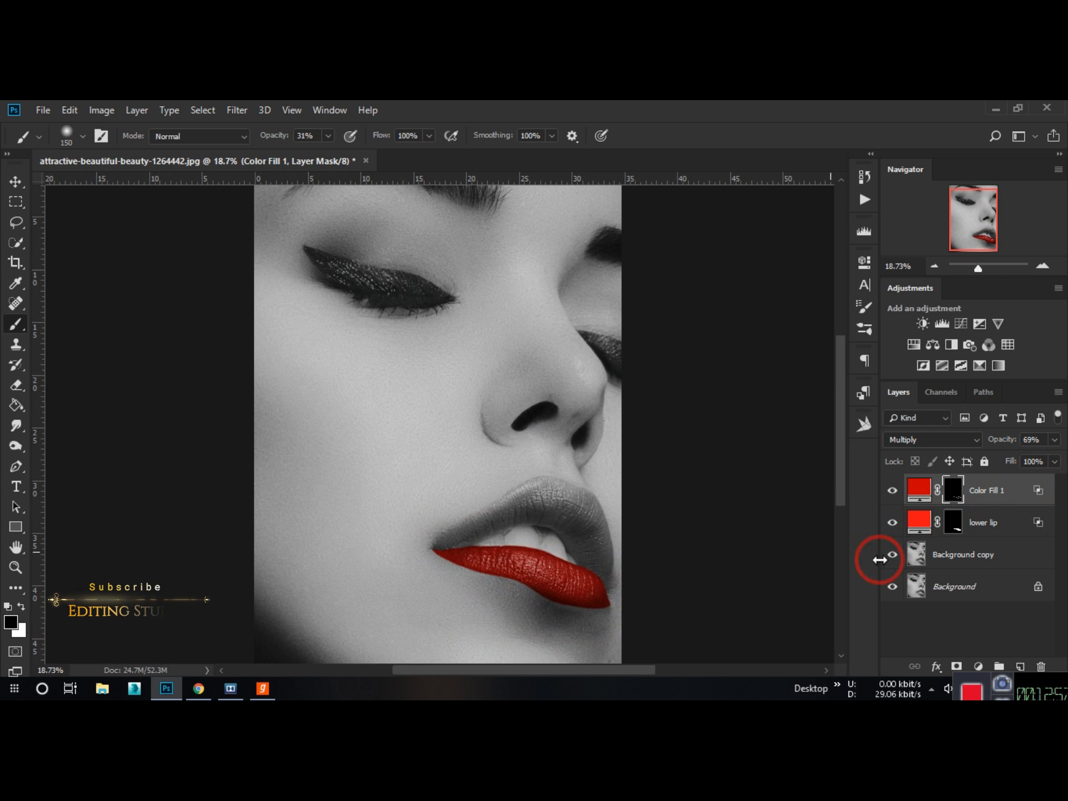
Add a Solid Color fill layer in the lower lip layer's red, ee1212, and move it above all other layers.
{"action": "double_click", "coordinate": [922, 518]}
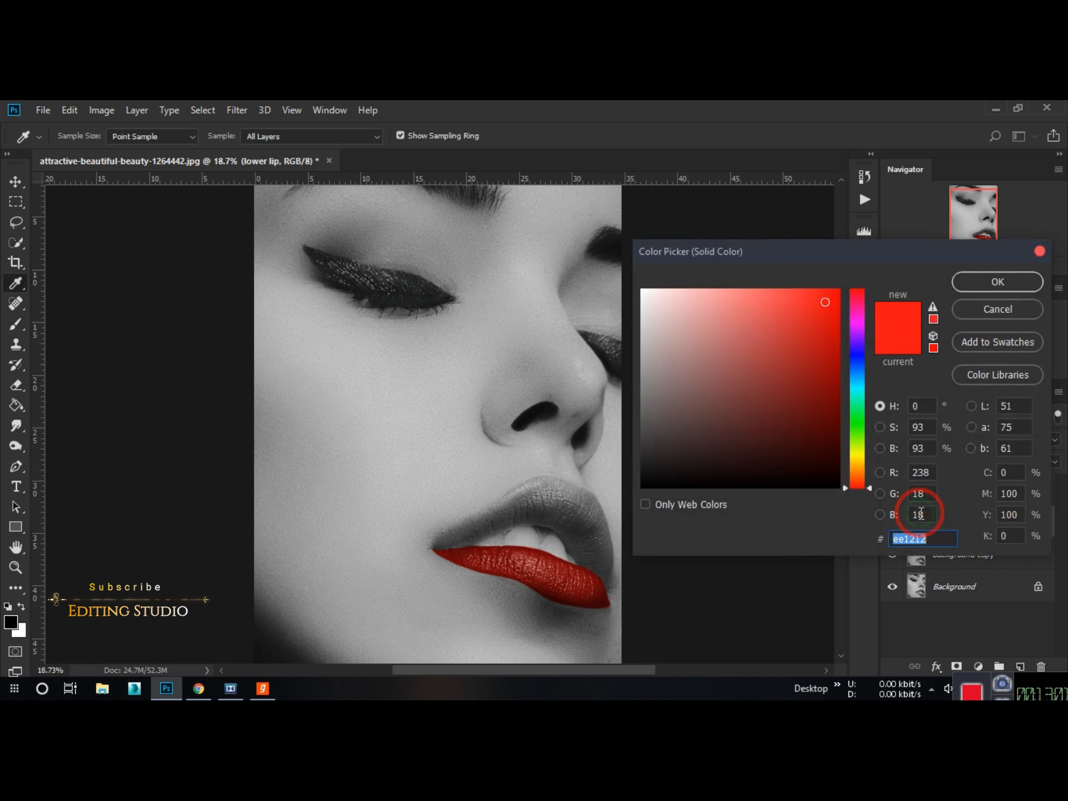
{"action": "left_click", "coordinate": [998, 309]}
{"action": "left_click", "coordinate": [978, 666]}
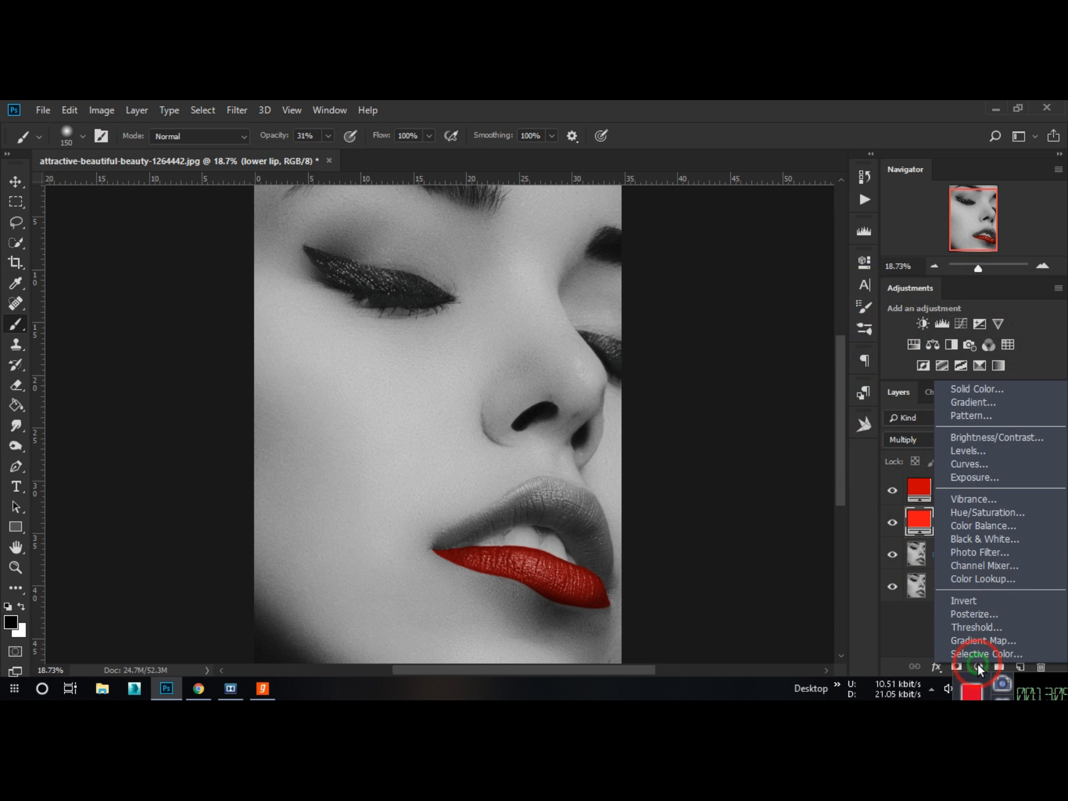
{"action": "left_click", "coordinate": [1007, 388]}
{"action": "left_click", "coordinate": [930, 517]}
{"action": "type", "text": "ee1212"}
{"action": "left_click", "coordinate": [994, 284]}
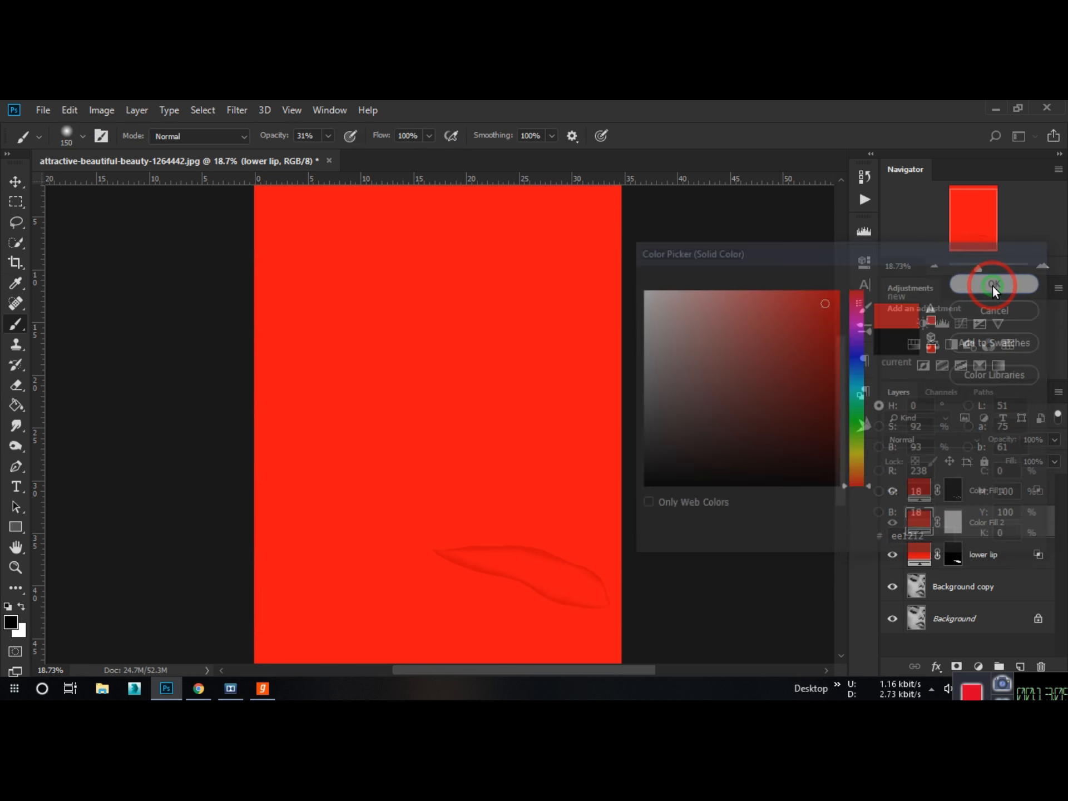
{"action": "left_click_drag", "start_coordinate": [993, 525], "coordinate": [1020, 489]}
Group the darker red fill layer with the lower lip layer.
{"action": "left_click", "coordinate": [1001, 526]}
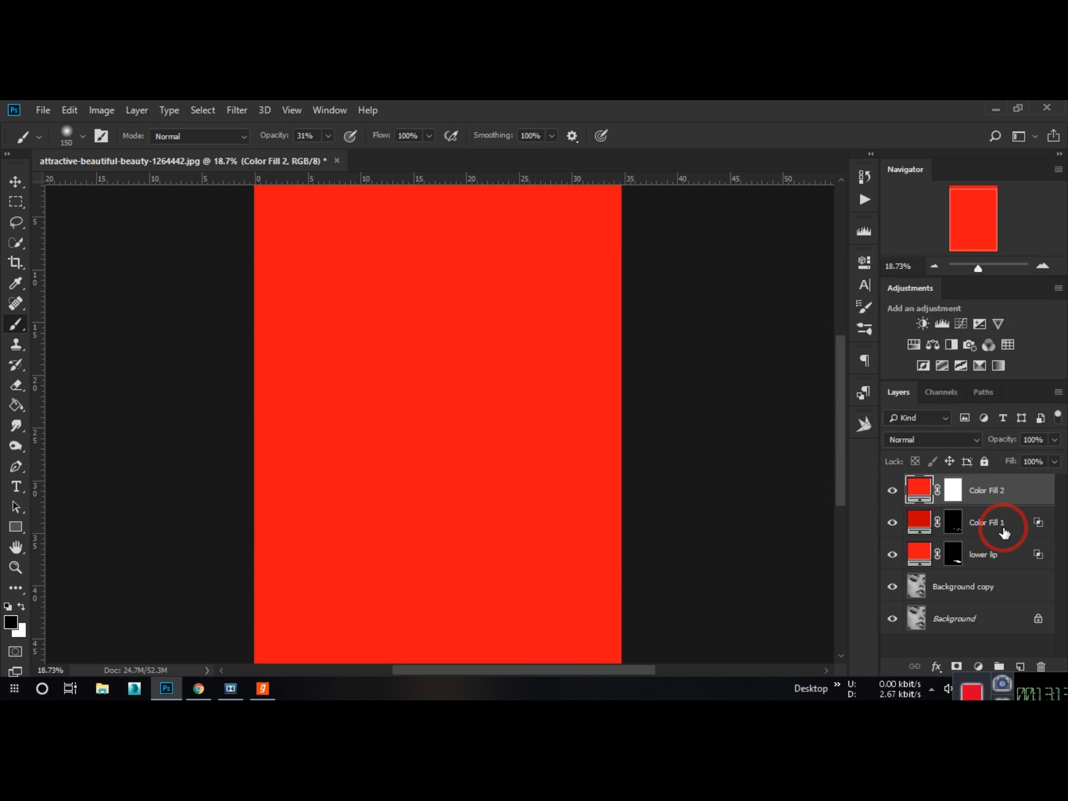
{"action": "left_click", "coordinate": [1001, 556], "text": "shift"}
{"action": "key", "text": "ctrl+g"}
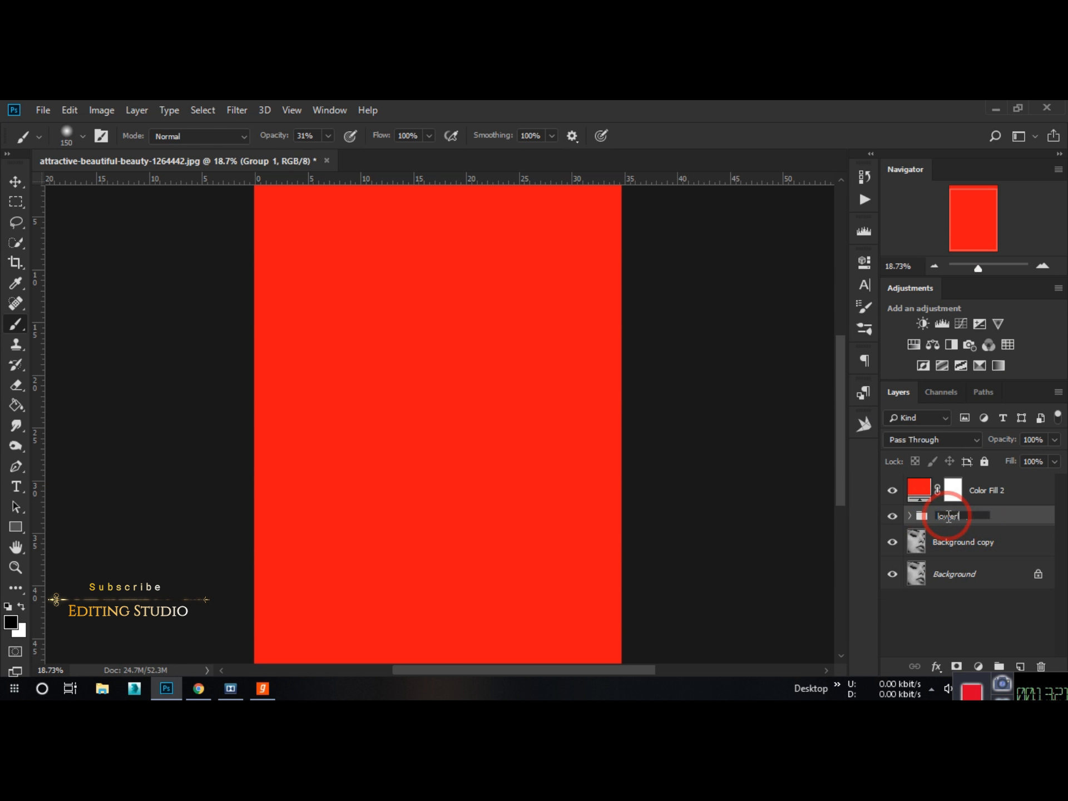
Name the new group lower lip and invert the mask of the red fill layer above it to hide the fill.
{"action": "key", "text": "Return"}
{"action": "left_click", "coordinate": [955, 490]}
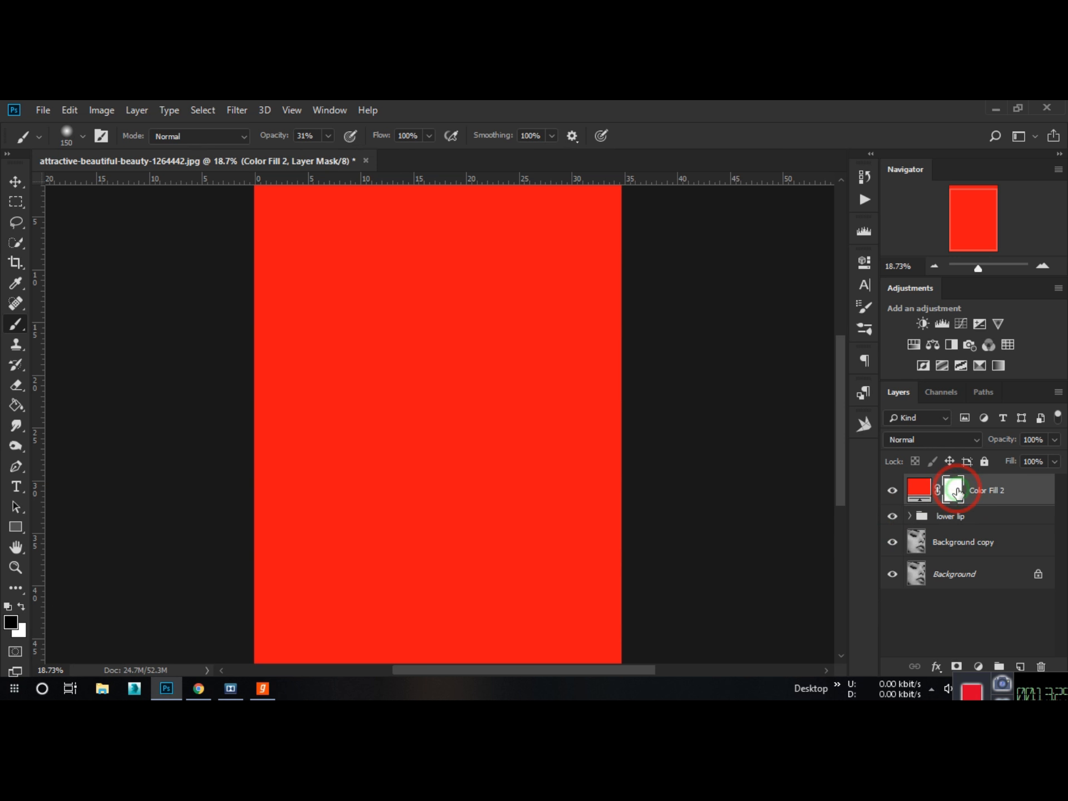
{"action": "key", "text": "ctrl+i"}
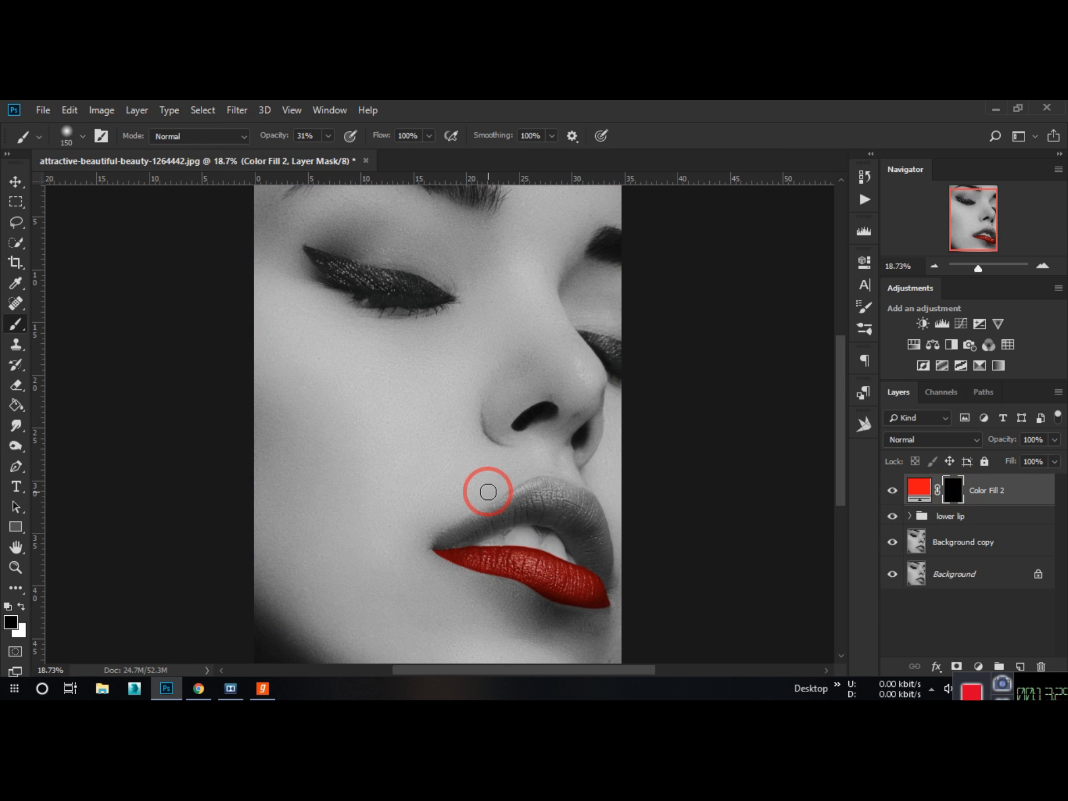
Paint white at 100% brush opacity over the whole upper lip on the upper red fill layer's mask.
{"action": "scroll", "coordinate": [487, 491], "scroll_direction": "up", "scroll_amount": 6}
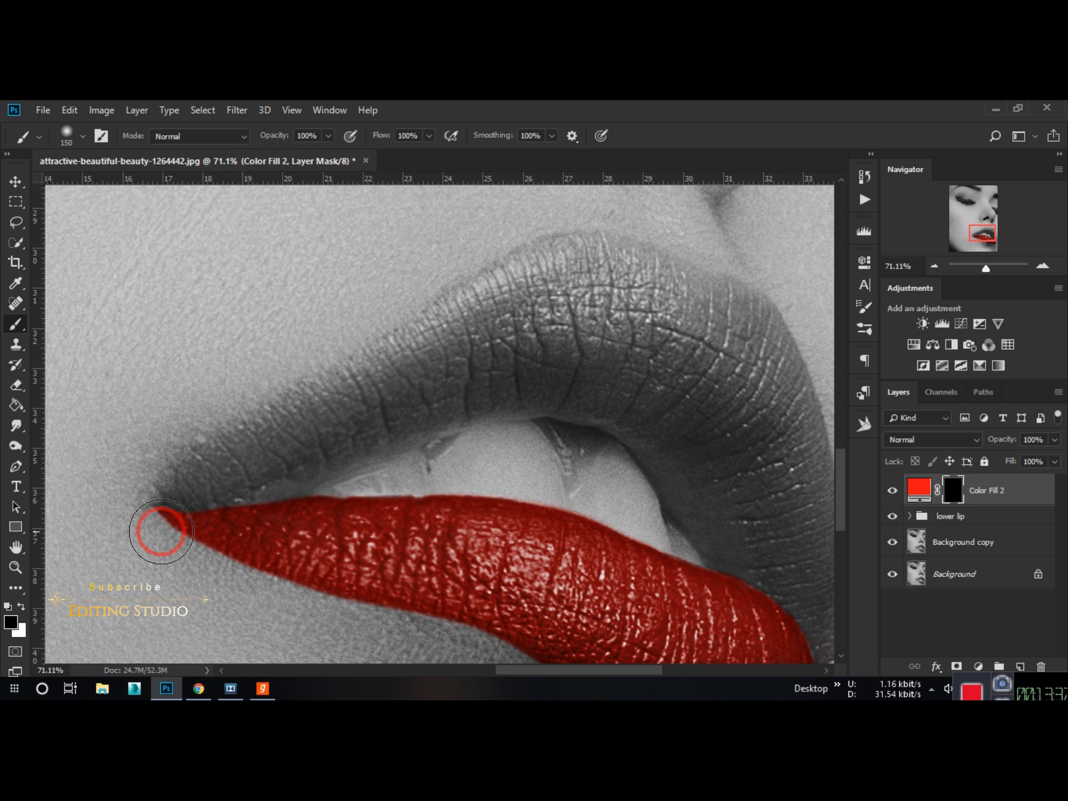
{"action": "mouse_move", "coordinate": [307, 400]}
{"action": "left_mouse_down"}
{"action": "mouse_move", "coordinate": [525, 260]}
{"action": "mouse_move", "coordinate": [596, 238]}
{"action": "mouse_move", "coordinate": [761, 294]}
{"action": "mouse_move", "coordinate": [829, 448]}
{"action": "left_mouse_up"}
{"action": "scroll", "coordinate": [672, 495], "scroll_direction": "up", "scroll_amount": 1}
{"action": "left_click_drag", "start_coordinate": [671, 495], "coordinate": [224, 356]}
{"action": "mouse_move", "coordinate": [392, 289]}
{"action": "left_mouse_down"}
{"action": "mouse_move", "coordinate": [422, 380]}
{"action": "mouse_move", "coordinate": [410, 583]}
{"action": "mouse_move", "coordinate": [396, 630]}
{"action": "left_mouse_up"}
{"action": "left_click_drag", "start_coordinate": [167, 384], "coordinate": [773, 475]}
{"action": "scroll", "coordinate": [779, 342], "scroll_direction": "up", "scroll_amount": 3}
{"action": "mouse_move", "coordinate": [666, 332]}
{"action": "left_mouse_down"}
{"action": "mouse_move", "coordinate": [430, 390]}
{"action": "mouse_move", "coordinate": [291, 448]}
{"action": "mouse_move", "coordinate": [143, 467]}
{"action": "left_mouse_up"}
{"action": "scroll", "coordinate": [143, 467], "scroll_direction": "right", "scroll_amount": 7}
{"action": "scroll", "coordinate": [143, 467], "scroll_direction": "down", "scroll_amount": 1}
{"action": "mouse_move", "coordinate": [381, 416]}
{"action": "left_mouse_down"}
{"action": "mouse_move", "coordinate": [552, 574]}
{"action": "mouse_move", "coordinate": [506, 440]}
{"action": "left_mouse_up"}
{"action": "left_click_drag", "start_coordinate": [507, 439], "coordinate": [561, 567]}
{"action": "left_click_drag", "start_coordinate": [446, 302], "coordinate": [591, 488]}
{"action": "mouse_move", "coordinate": [311, 331]}
{"action": "left_mouse_down"}
{"action": "mouse_move", "coordinate": [396, 355]}
{"action": "mouse_move", "coordinate": [488, 481]}
{"action": "left_mouse_up"}
{"action": "left_click_drag", "start_coordinate": [223, 334], "coordinate": [541, 349]}
{"action": "mouse_move", "coordinate": [150, 443]}
{"action": "left_mouse_down"}
{"action": "mouse_move", "coordinate": [76, 455]}
{"action": "mouse_move", "coordinate": [160, 406]}
{"action": "mouse_move", "coordinate": [64, 462]}
{"action": "left_mouse_up"}
{"action": "mouse_move", "coordinate": [188, 423]}
{"action": "left_mouse_down"}
{"action": "mouse_move", "coordinate": [236, 448]}
{"action": "mouse_move", "coordinate": [356, 385]}
{"action": "left_mouse_up"}
{"action": "left_click_drag", "start_coordinate": [356, 384], "coordinate": [291, 408]}
{"action": "key", "text": "bracketright"}
{"action": "key", "text": "bracketright"}
{"action": "key", "text": "bracketright"}
{"action": "key", "text": "bracketright"}
{"action": "key", "text": "bracketright"}
{"action": "left_click_drag", "start_coordinate": [175, 465], "coordinate": [384, 362]}
{"action": "left_click_drag", "start_coordinate": [467, 330], "coordinate": [373, 369]}
{"action": "mouse_move", "coordinate": [300, 356]}
{"action": "left_mouse_down"}
{"action": "mouse_move", "coordinate": [312, 312]}
{"action": "mouse_move", "coordinate": [389, 344]}
{"action": "left_mouse_up"}
{"action": "left_click_drag", "start_coordinate": [423, 311], "coordinate": [275, 368]}
{"action": "mouse_move", "coordinate": [301, 306]}
{"action": "left_mouse_down"}
{"action": "mouse_move", "coordinate": [239, 339]}
{"action": "mouse_move", "coordinate": [267, 278]}
{"action": "mouse_move", "coordinate": [299, 411]}
{"action": "mouse_move", "coordinate": [411, 389]}
{"action": "mouse_move", "coordinate": [465, 467]}
{"action": "mouse_move", "coordinate": [442, 326]}
{"action": "mouse_move", "coordinate": [236, 249]}
{"action": "left_mouse_up"}
{"action": "mouse_move", "coordinate": [236, 249]}
{"action": "left_mouse_down"}
{"action": "mouse_move", "coordinate": [278, 274]}
{"action": "mouse_move", "coordinate": [329, 508]}
{"action": "mouse_move", "coordinate": [215, 323]}
{"action": "left_mouse_up"}
{"action": "left_click_drag", "start_coordinate": [467, 356], "coordinate": [417, 260]}
{"action": "mouse_move", "coordinate": [417, 261]}
{"action": "left_mouse_down"}
{"action": "mouse_move", "coordinate": [412, 369]}
{"action": "mouse_move", "coordinate": [267, 382]}
{"action": "mouse_move", "coordinate": [372, 533]}
{"action": "left_mouse_up"}
{"action": "left_click_drag", "start_coordinate": [412, 489], "coordinate": [363, 434]}
{"action": "mouse_move", "coordinate": [274, 343]}
{"action": "left_mouse_down"}
{"action": "mouse_move", "coordinate": [346, 442]}
{"action": "mouse_move", "coordinate": [328, 487]}
{"action": "mouse_move", "coordinate": [360, 518]}
{"action": "mouse_move", "coordinate": [357, 471]}
{"action": "mouse_move", "coordinate": [397, 487]}
{"action": "mouse_move", "coordinate": [400, 582]}
{"action": "left_mouse_up"}
{"action": "scroll", "coordinate": [315, 437], "scroll_direction": "down", "scroll_amount": 1}
{"action": "scroll", "coordinate": [314, 436], "scroll_direction": "right", "scroll_amount": 1}
{"action": "scroll", "coordinate": [400, 582], "scroll_direction": "down", "scroll_amount": 3}
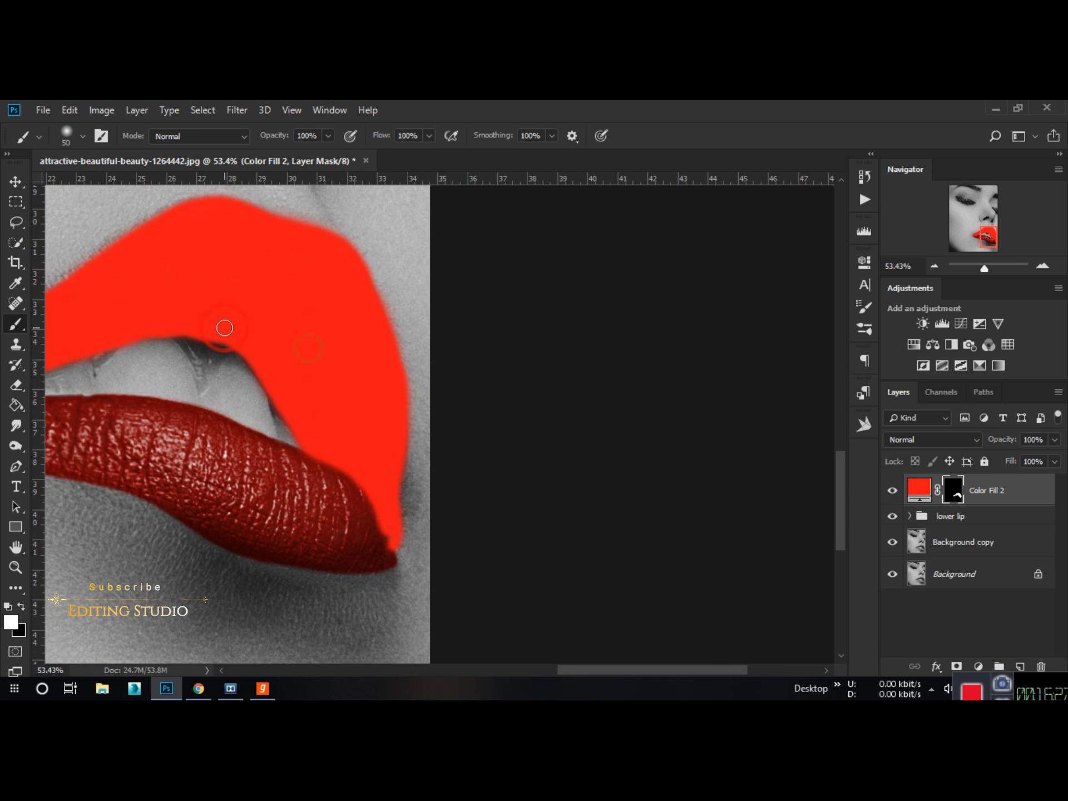
Set the upper lip fill layer's blend mode to Multiply.
{"action": "scroll", "coordinate": [277, 337], "scroll_direction": "down", "scroll_amount": 2}
{"action": "left_click", "coordinate": [932, 439]}
{"action": "left_click", "coordinate": [947, 155]}
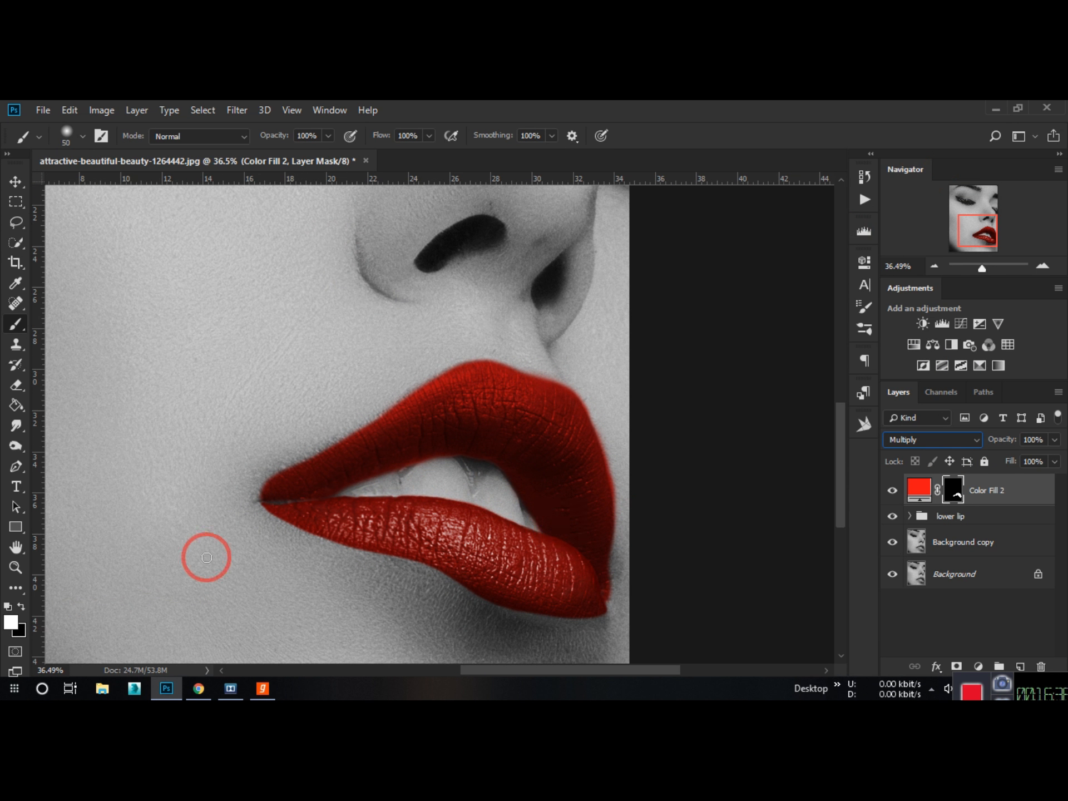
Refine the upper lip layer's mask around the left corner of the mouth with small white and black brush strokes.
{"action": "scroll", "coordinate": [246, 489], "scroll_direction": "up", "scroll_amount": 6}
{"action": "left_click_drag", "start_coordinate": [263, 461], "coordinate": [347, 437]}
{"action": "left_click_drag", "start_coordinate": [177, 466], "coordinate": [191, 485]}
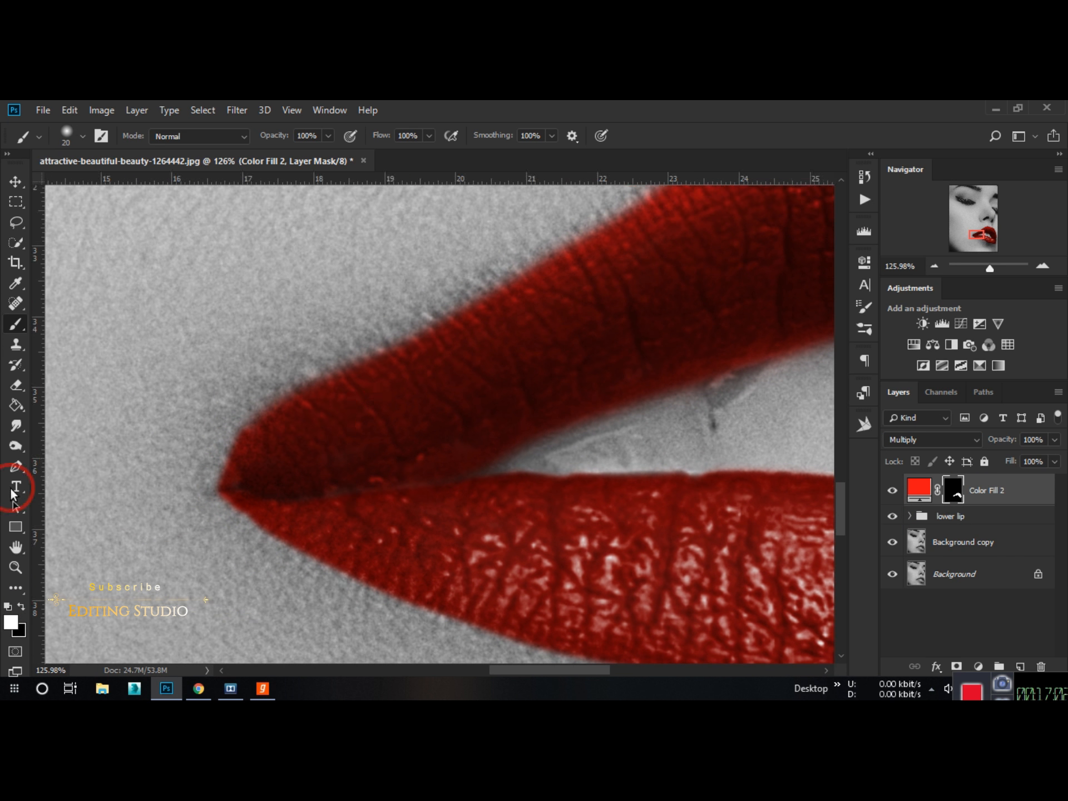
{"action": "mouse_move", "coordinate": [371, 337]}
{"action": "left_mouse_down"}
{"action": "mouse_move", "coordinate": [257, 422]}
{"action": "mouse_move", "coordinate": [212, 435]}
{"action": "left_mouse_up"}
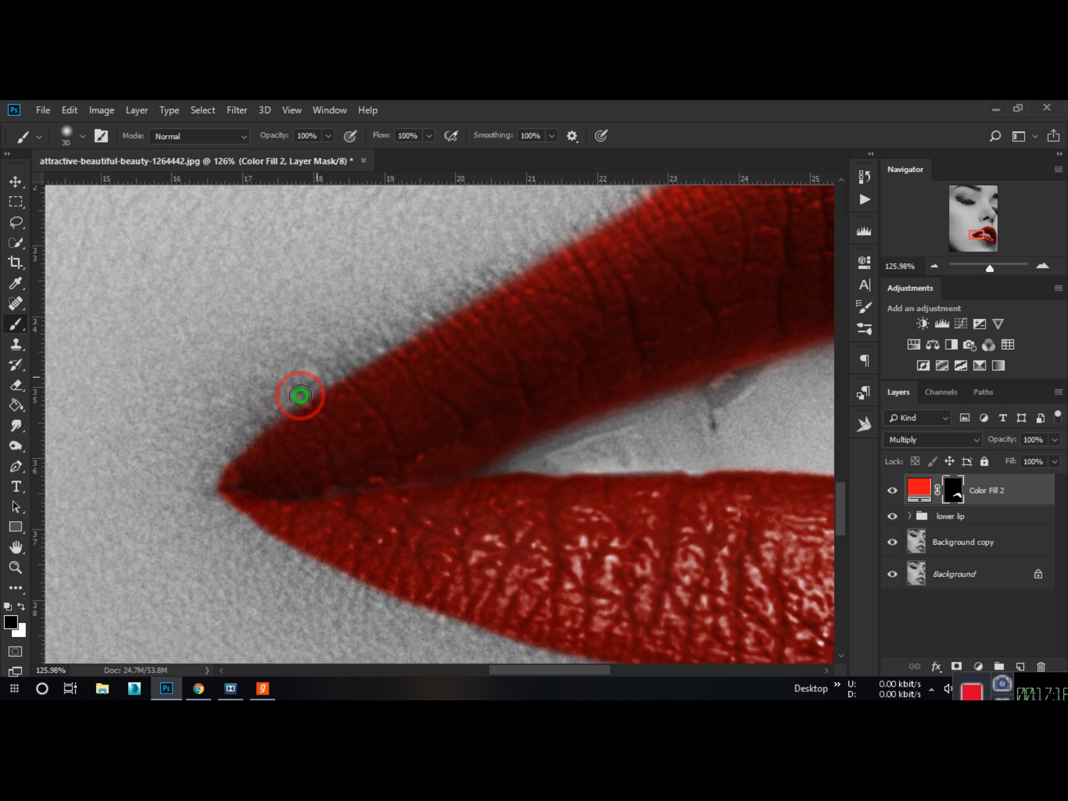
{"action": "scroll", "coordinate": [324, 405], "scroll_direction": "down", "scroll_amount": 4}
{"action": "scroll", "coordinate": [324, 406], "scroll_direction": "up", "scroll_amount": 4}
{"action": "mouse_move", "coordinate": [417, 323]}
{"action": "left_mouse_down"}
{"action": "mouse_move", "coordinate": [317, 391]}
{"action": "mouse_move", "coordinate": [241, 422]}
{"action": "left_mouse_up"}
{"action": "scroll", "coordinate": [352, 355], "scroll_direction": "down", "scroll_amount": 4}
{"action": "scroll", "coordinate": [352, 355], "scroll_direction": "up", "scroll_amount": 3}
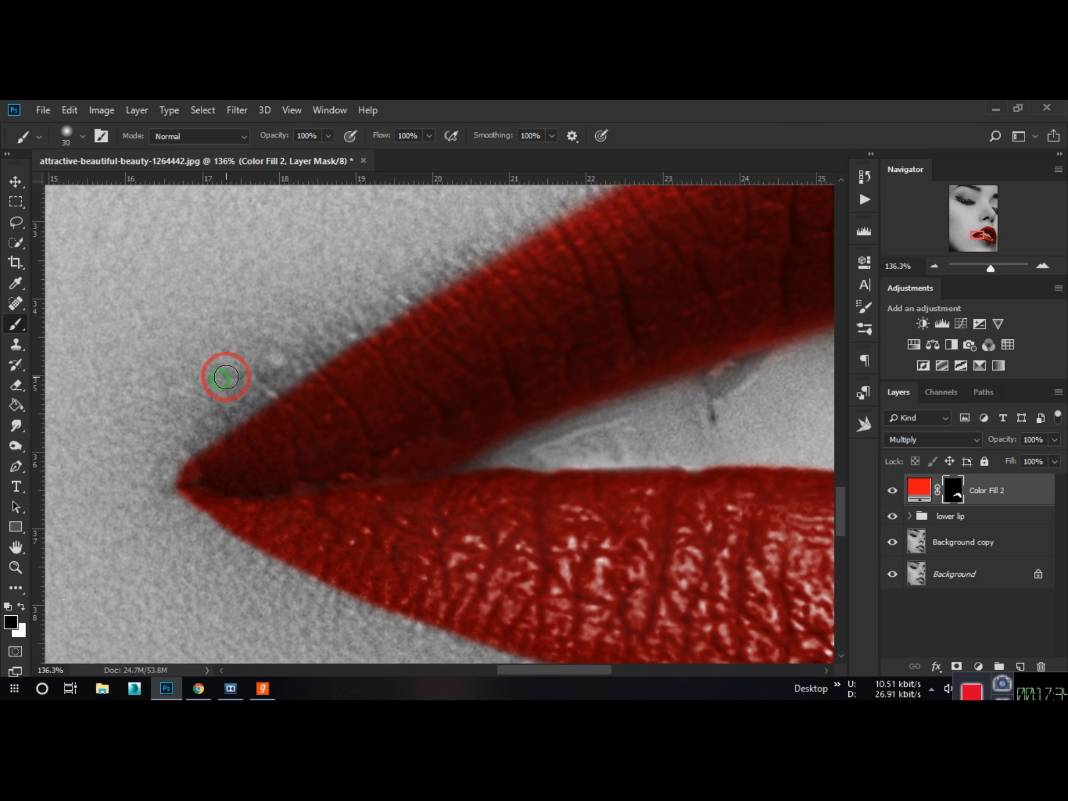
{"action": "scroll", "coordinate": [226, 377], "scroll_direction": "down", "scroll_amount": 3}
{"action": "scroll", "coordinate": [512, 384], "scroll_direction": "up", "scroll_amount": 3}
{"action": "left_click_drag", "start_coordinate": [565, 341], "coordinate": [617, 347]}
{"action": "left_click_drag", "start_coordinate": [435, 381], "coordinate": [245, 439]}
Paint black on the upper lip mask to remove the red spill along the inner lip edge beside the teeth.
{"action": "left_click_drag", "start_coordinate": [678, 373], "coordinate": [273, 337]}
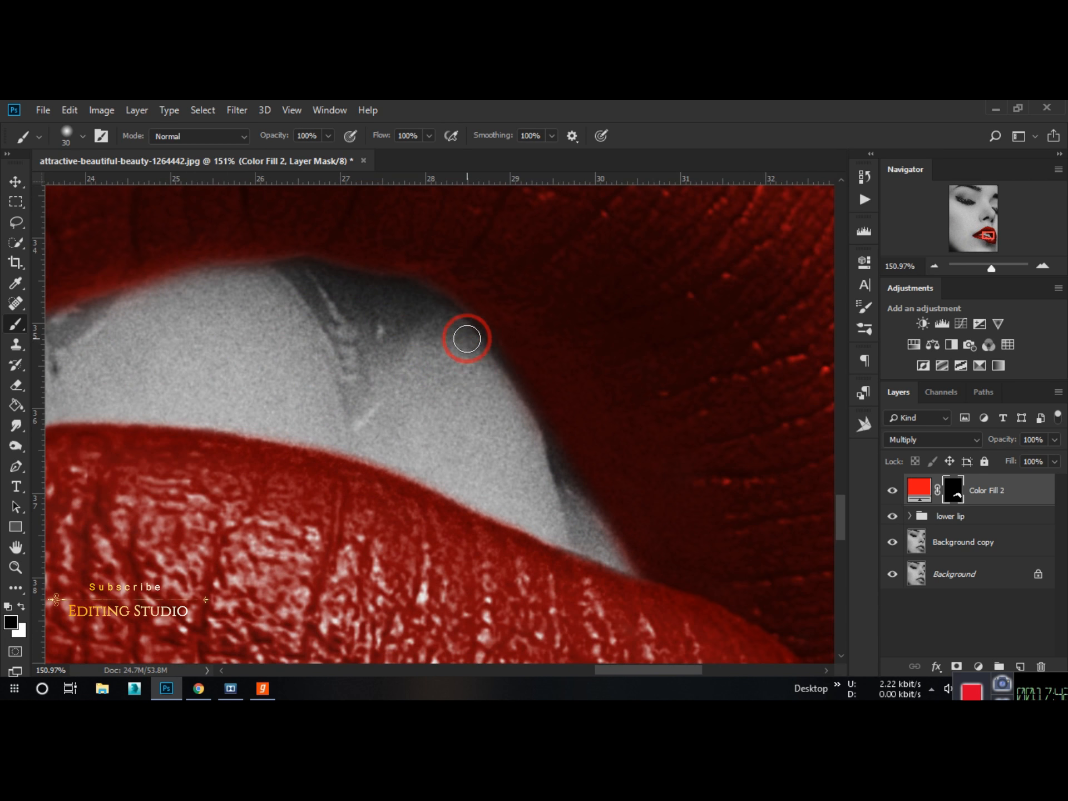
{"action": "mouse_move", "coordinate": [511, 390]}
{"action": "left_mouse_down"}
{"action": "mouse_move", "coordinate": [584, 518]}
{"action": "mouse_move", "coordinate": [549, 440]}
{"action": "left_mouse_up"}
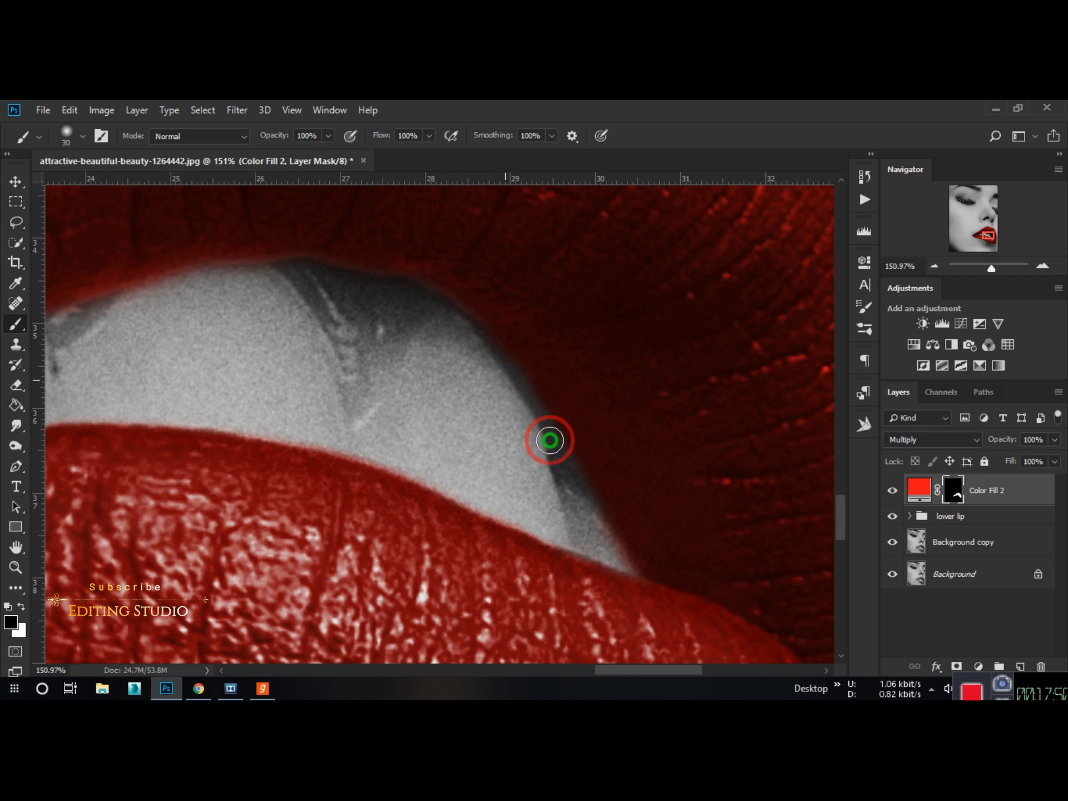
{"action": "left_click_drag", "start_coordinate": [590, 507], "coordinate": [615, 549]}
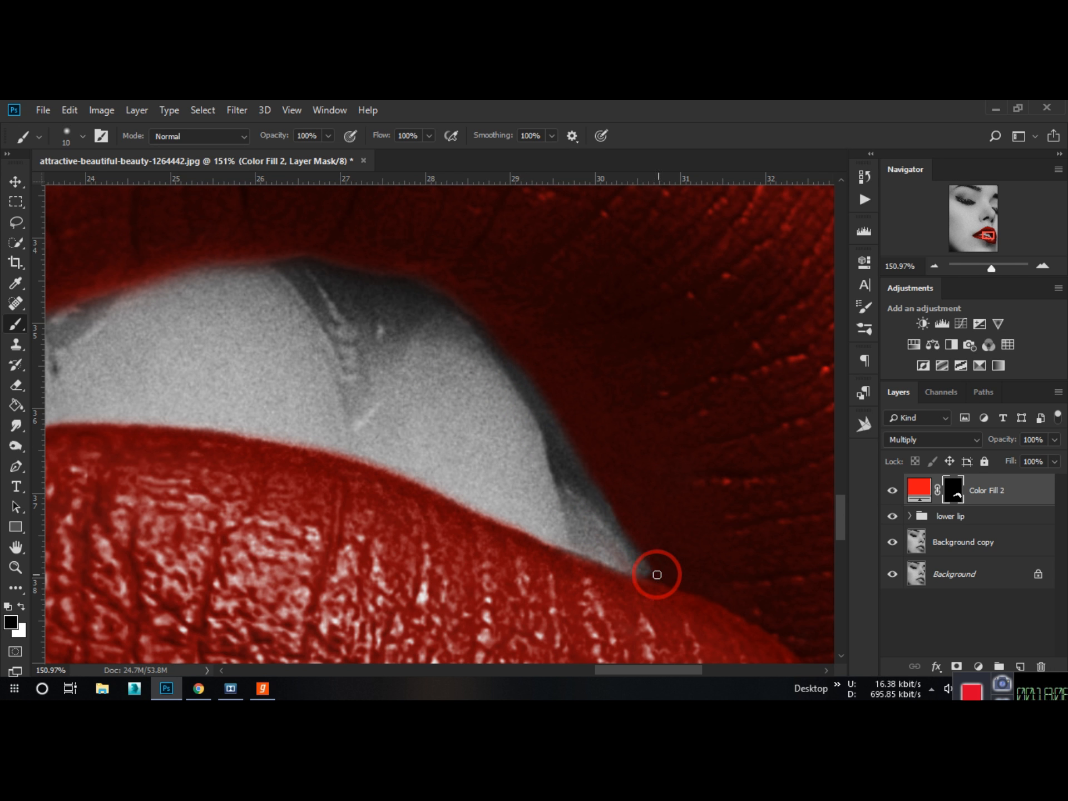
Paint black with a size 40 soft brush along the upper lip's outer edge near the right mouth corner on its mask.
{"action": "scroll", "coordinate": [597, 512], "scroll_direction": "down", "scroll_amount": 8}
{"action": "scroll", "coordinate": [544, 322], "scroll_direction": "up", "scroll_amount": 6}
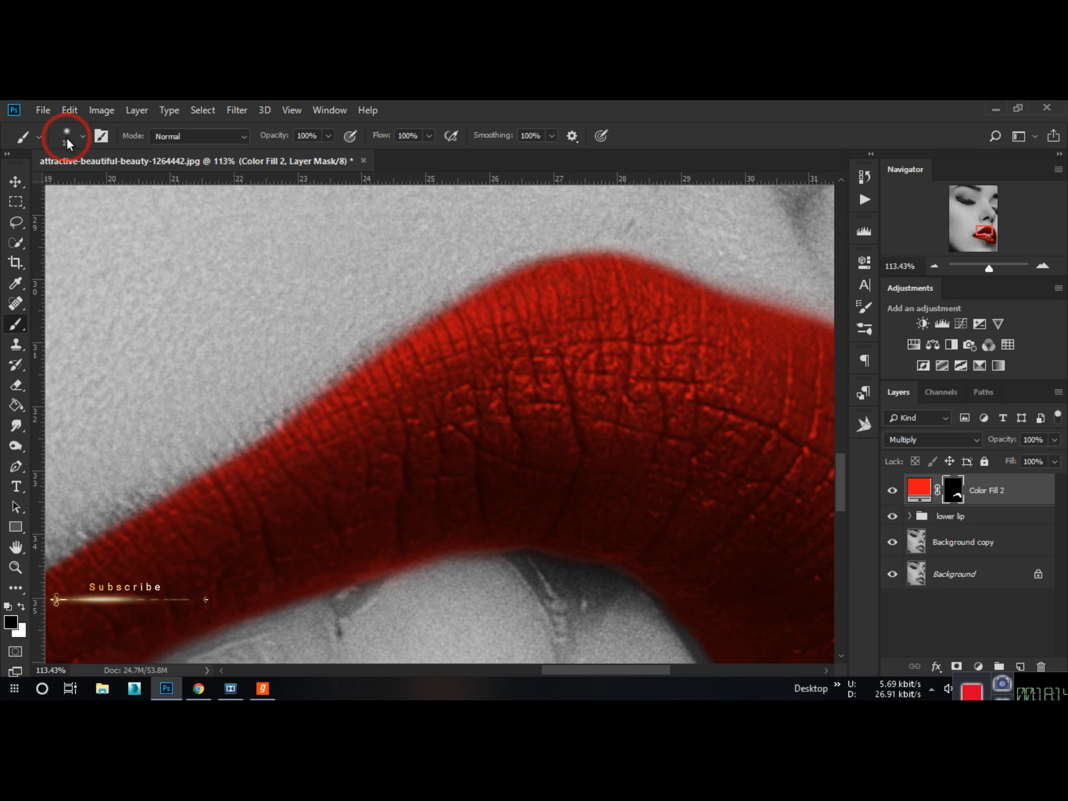
{"action": "left_click", "coordinate": [66, 137]}
{"action": "scroll", "coordinate": [425, 336], "scroll_direction": "down", "scroll_amount": 5}
{"action": "left_click_drag", "start_coordinate": [313, 549], "coordinate": [70, 263]}
{"action": "scroll", "coordinate": [571, 300], "scroll_direction": "up", "scroll_amount": 7}
{"action": "scroll", "coordinate": [499, 656], "scroll_direction": "up", "scroll_amount": 3}
{"action": "mouse_move", "coordinate": [524, 503]}
{"action": "left_mouse_down"}
{"action": "mouse_move", "coordinate": [510, 602]}
{"action": "mouse_move", "coordinate": [515, 445]}
{"action": "mouse_move", "coordinate": [506, 618]}
{"action": "left_mouse_up"}
{"action": "scroll", "coordinate": [533, 511], "scroll_direction": "down", "scroll_amount": 7}
{"action": "scroll", "coordinate": [534, 510], "scroll_direction": "up", "scroll_amount": 3}
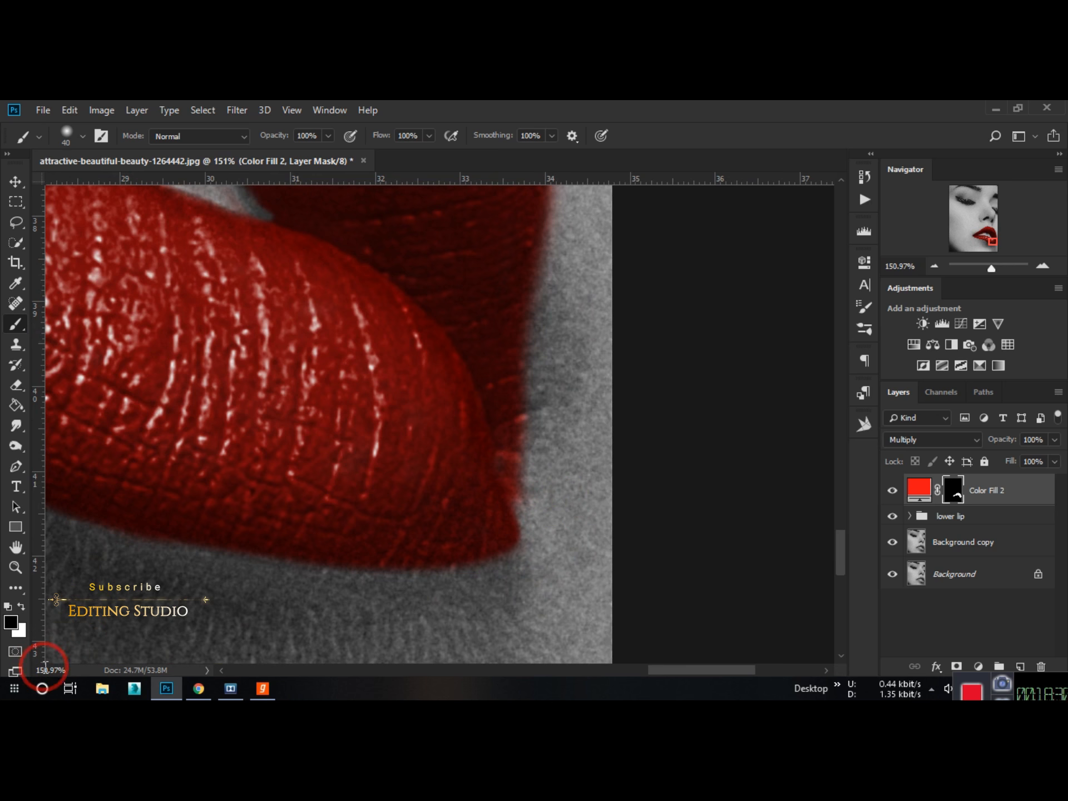
{"action": "left_click", "coordinate": [502, 515]}
{"action": "left_click_drag", "start_coordinate": [535, 332], "coordinate": [502, 537]}
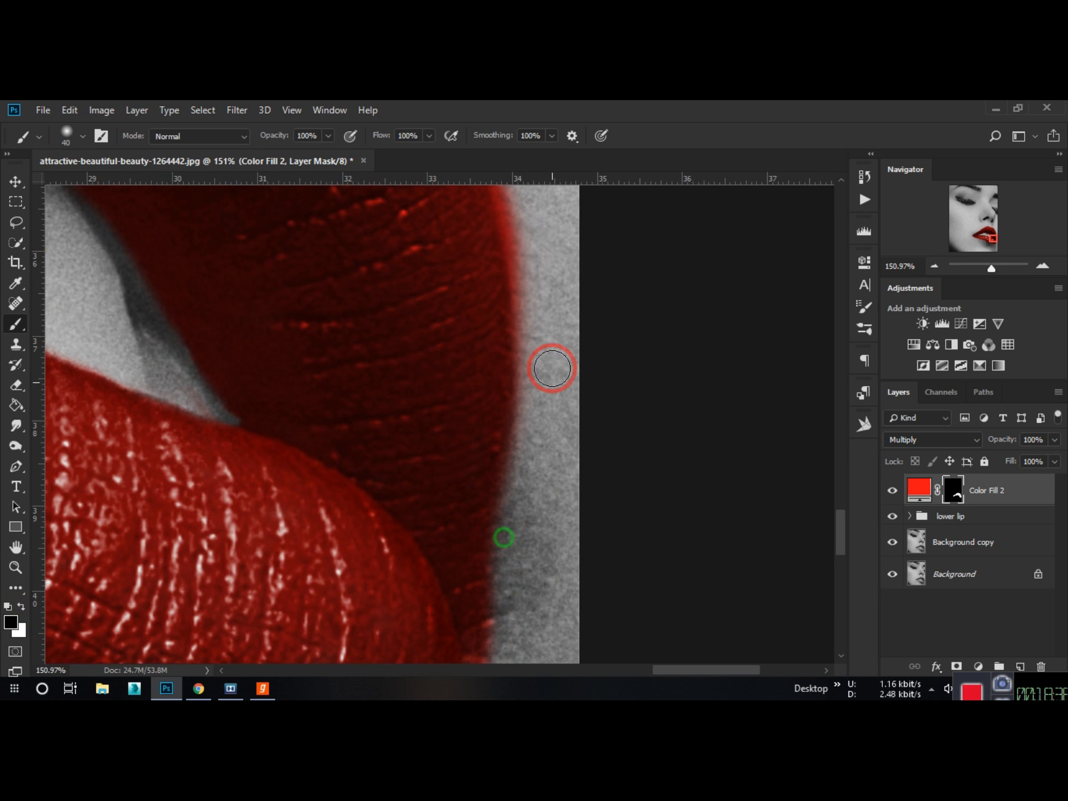
{"action": "left_click_drag", "start_coordinate": [530, 267], "coordinate": [532, 456]}
{"action": "left_click_drag", "start_coordinate": [527, 353], "coordinate": [531, 570]}
{"action": "mouse_move", "coordinate": [497, 274]}
{"action": "left_mouse_down"}
{"action": "mouse_move", "coordinate": [497, 342]}
{"action": "mouse_move", "coordinate": [509, 418]}
{"action": "mouse_move", "coordinate": [563, 560]}
{"action": "left_mouse_up"}
Clean the upper lip mask along the rest of its outer edge, from the right side back to the left corner.
{"action": "scroll", "coordinate": [515, 389], "scroll_direction": "up", "scroll_amount": 3}
{"action": "left_click_drag", "start_coordinate": [515, 389], "coordinate": [584, 559]}
{"action": "left_click_drag", "start_coordinate": [467, 284], "coordinate": [515, 395]}
{"action": "mouse_move", "coordinate": [516, 395]}
{"action": "left_mouse_down"}
{"action": "mouse_move", "coordinate": [515, 370]}
{"action": "mouse_move", "coordinate": [457, 295]}
{"action": "left_mouse_up"}
{"action": "mouse_move", "coordinate": [502, 351]}
{"action": "left_mouse_down"}
{"action": "mouse_move", "coordinate": [550, 441]}
{"action": "mouse_move", "coordinate": [607, 509]}
{"action": "mouse_move", "coordinate": [643, 457]}
{"action": "left_mouse_up"}
{"action": "mouse_move", "coordinate": [644, 457]}
{"action": "left_mouse_down"}
{"action": "mouse_move", "coordinate": [489, 372]}
{"action": "mouse_move", "coordinate": [327, 304]}
{"action": "mouse_move", "coordinate": [267, 293]}
{"action": "left_mouse_up"}
{"action": "mouse_move", "coordinate": [264, 291]}
{"action": "left_mouse_down"}
{"action": "mouse_move", "coordinate": [472, 315]}
{"action": "mouse_move", "coordinate": [275, 331]}
{"action": "mouse_move", "coordinate": [496, 265]}
{"action": "left_mouse_up"}
{"action": "left_click_drag", "start_coordinate": [546, 234], "coordinate": [354, 334]}
{"action": "left_click_drag", "start_coordinate": [476, 271], "coordinate": [230, 396]}
{"action": "left_click_drag", "start_coordinate": [520, 260], "coordinate": [292, 356]}
{"action": "mouse_move", "coordinate": [424, 314]}
{"action": "left_mouse_down"}
{"action": "mouse_move", "coordinate": [560, 238]}
{"action": "mouse_move", "coordinate": [234, 389]}
{"action": "mouse_move", "coordinate": [302, 384]}
{"action": "left_mouse_up"}
{"action": "scroll", "coordinate": [527, 422], "scroll_direction": "down", "scroll_amount": 8}
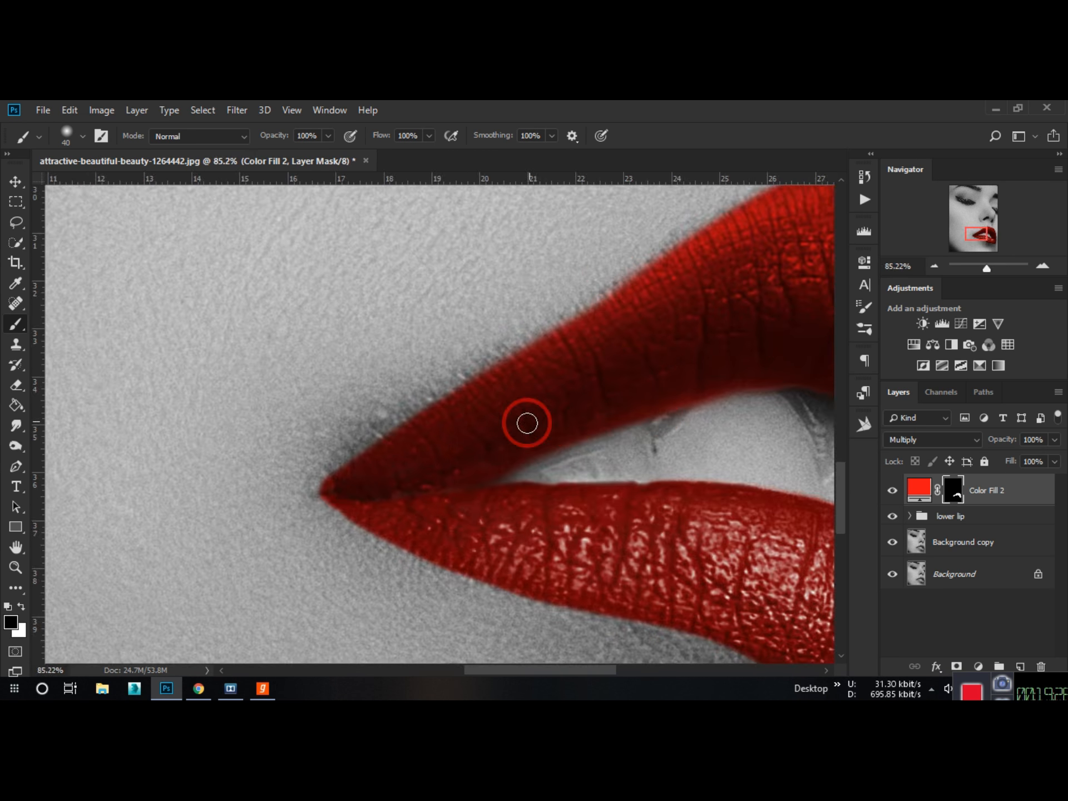
Expand the lower lip group and paint black with a size 90 brush over the lower lip's left end on the darker red layer's mask.
{"action": "scroll", "coordinate": [547, 503], "scroll_direction": "up", "scroll_amount": 3}
{"action": "left_click", "coordinate": [904, 514]}
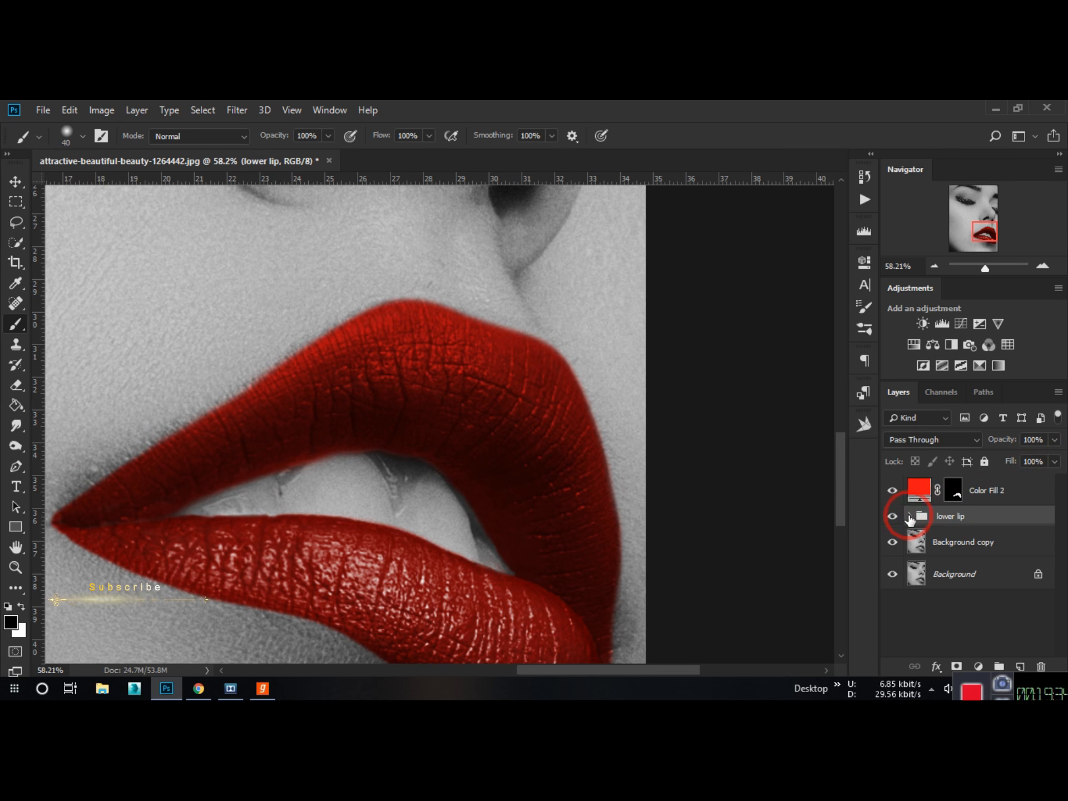
{"action": "left_click", "coordinate": [909, 516]}
{"action": "left_click", "coordinate": [1021, 491]}
{"action": "left_click", "coordinate": [974, 548]}
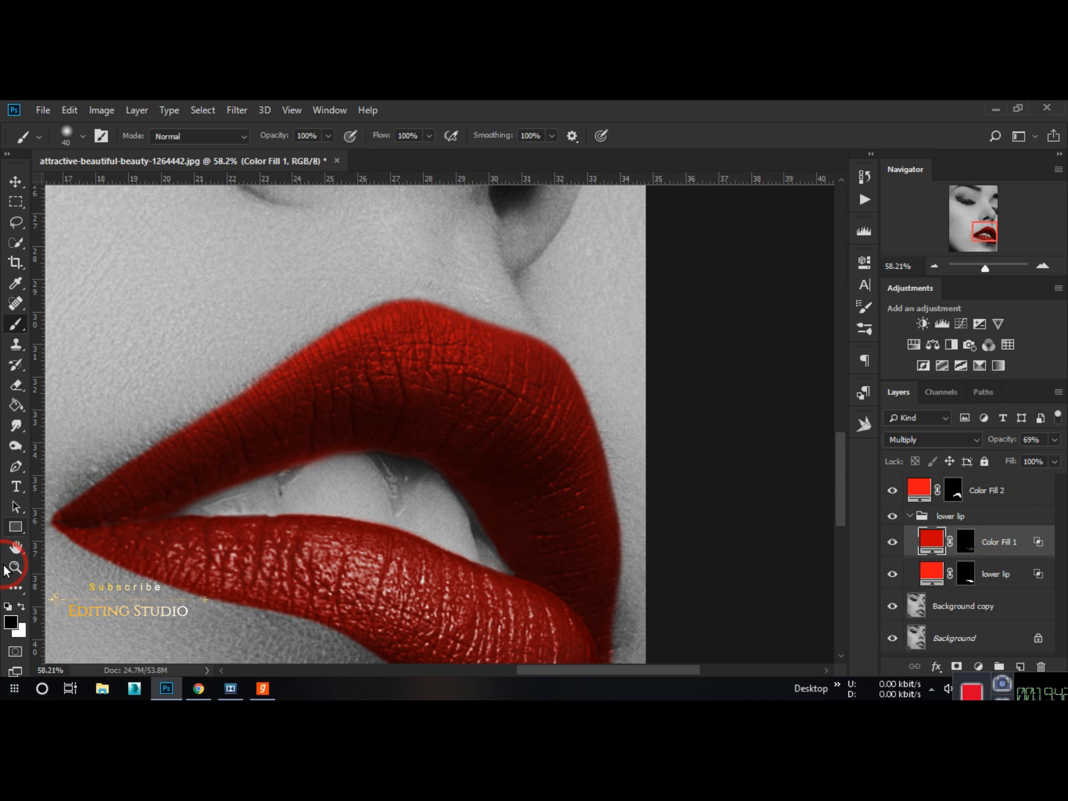
{"action": "left_click", "coordinate": [964, 548]}
{"action": "key", "text": "bracketright"}
{"action": "key", "text": "bracketright"}
{"action": "key", "text": "bracketright"}
{"action": "key", "text": "bracketright"}
{"action": "mouse_move", "coordinate": [202, 529]}
{"action": "left_mouse_down"}
{"action": "mouse_move", "coordinate": [485, 577]}
{"action": "mouse_move", "coordinate": [569, 615]}
{"action": "mouse_move", "coordinate": [121, 531]}
{"action": "left_mouse_up"}
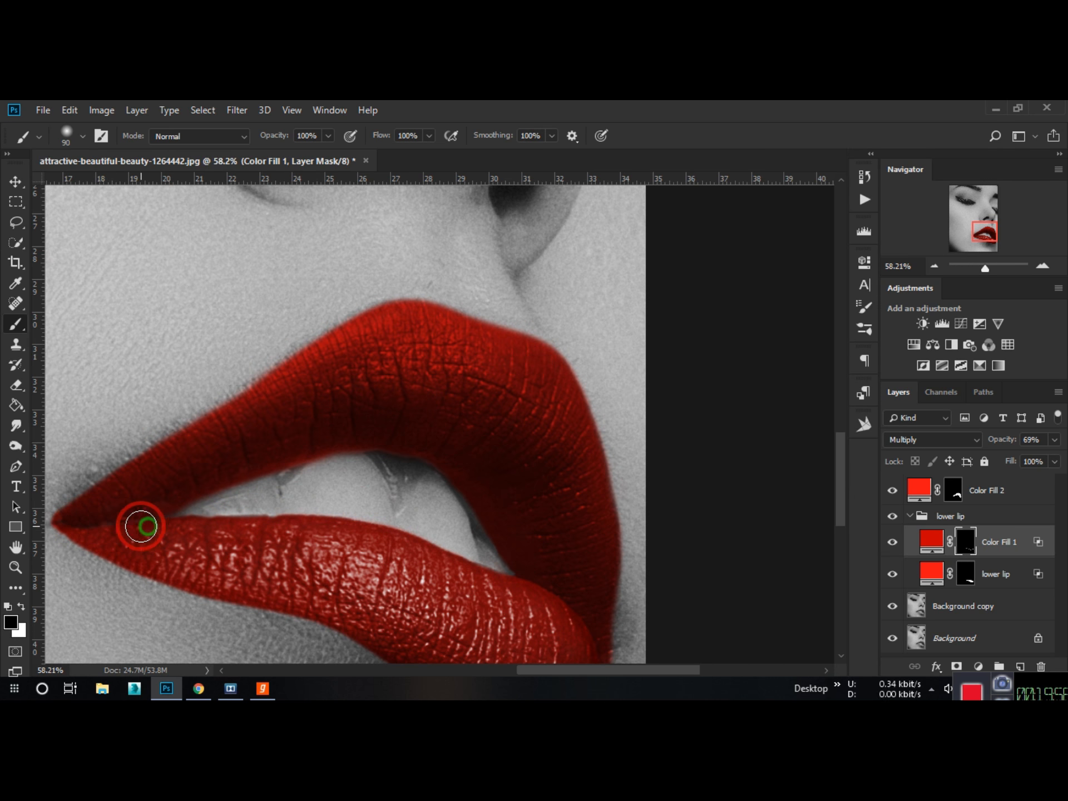
{"action": "left_click_drag", "start_coordinate": [292, 497], "coordinate": [195, 430]}
{"action": "left_click_drag", "start_coordinate": [494, 582], "coordinate": [494, 601]}
{"action": "mouse_move", "coordinate": [241, 417]}
{"action": "left_mouse_down"}
{"action": "mouse_move", "coordinate": [406, 467]}
{"action": "mouse_move", "coordinate": [417, 485]}
{"action": "left_mouse_up"}
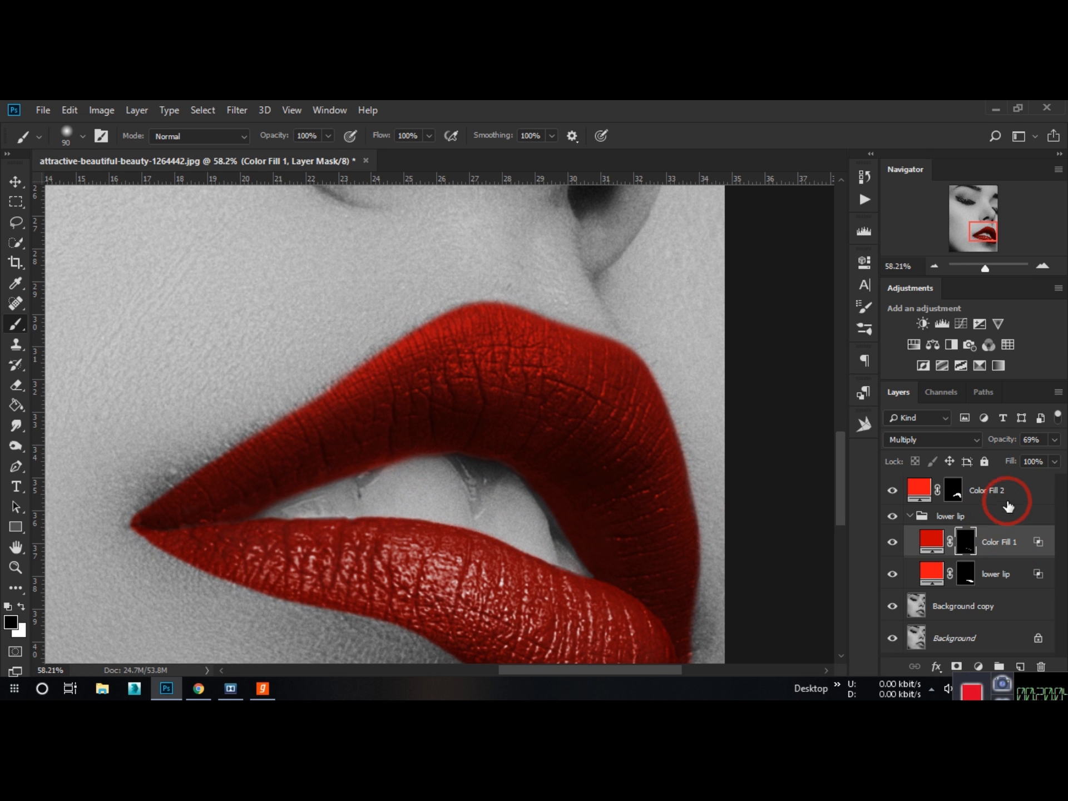
In the upper lip fill layer's blending options, split the Underlying Layer highlight slider of Blend If to 150 / 199.
{"action": "double_click", "coordinate": [1025, 493]}
{"action": "left_click_drag", "start_coordinate": [684, 208], "coordinate": [899, 209]}
{"action": "left_click_drag", "start_coordinate": [975, 200], "coordinate": [912, 201]}
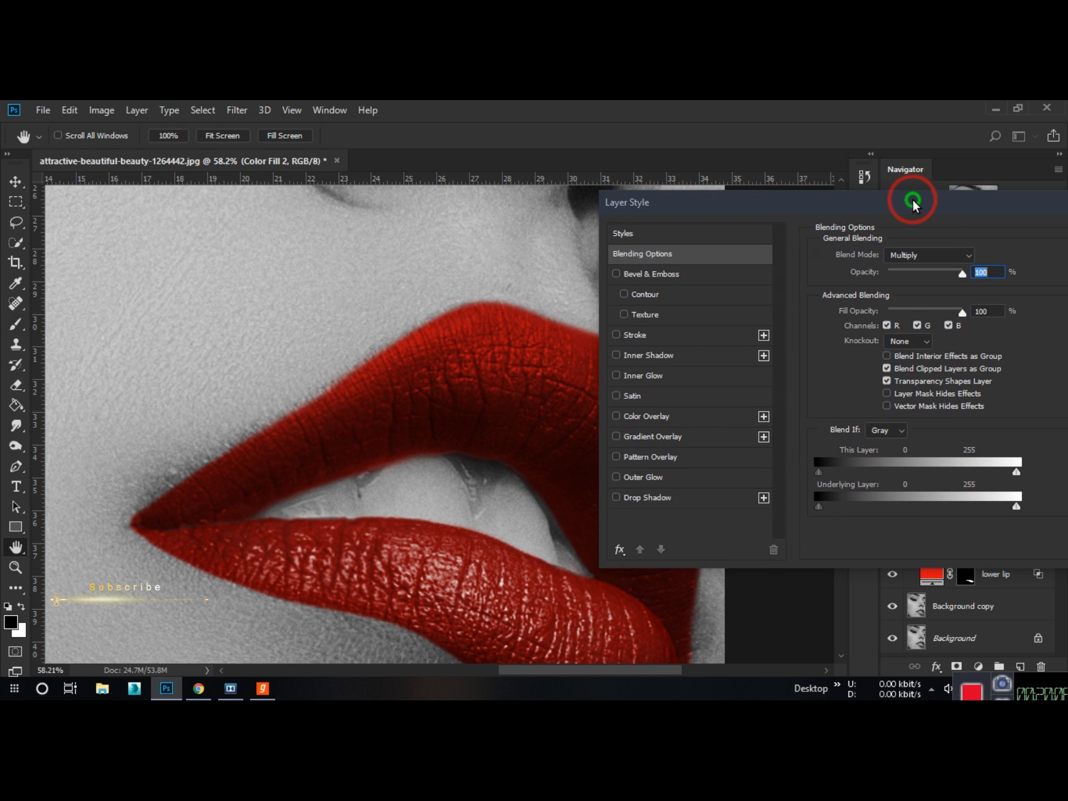
{"action": "mouse_move", "coordinate": [1017, 509]}
{"action": "left_mouse_down"}
{"action": "mouse_move", "coordinate": [925, 513]}
{"action": "mouse_move", "coordinate": [973, 519]}
{"action": "mouse_move", "coordinate": [949, 527]}
{"action": "mouse_move", "coordinate": [1023, 512]}
{"action": "left_mouse_up"}
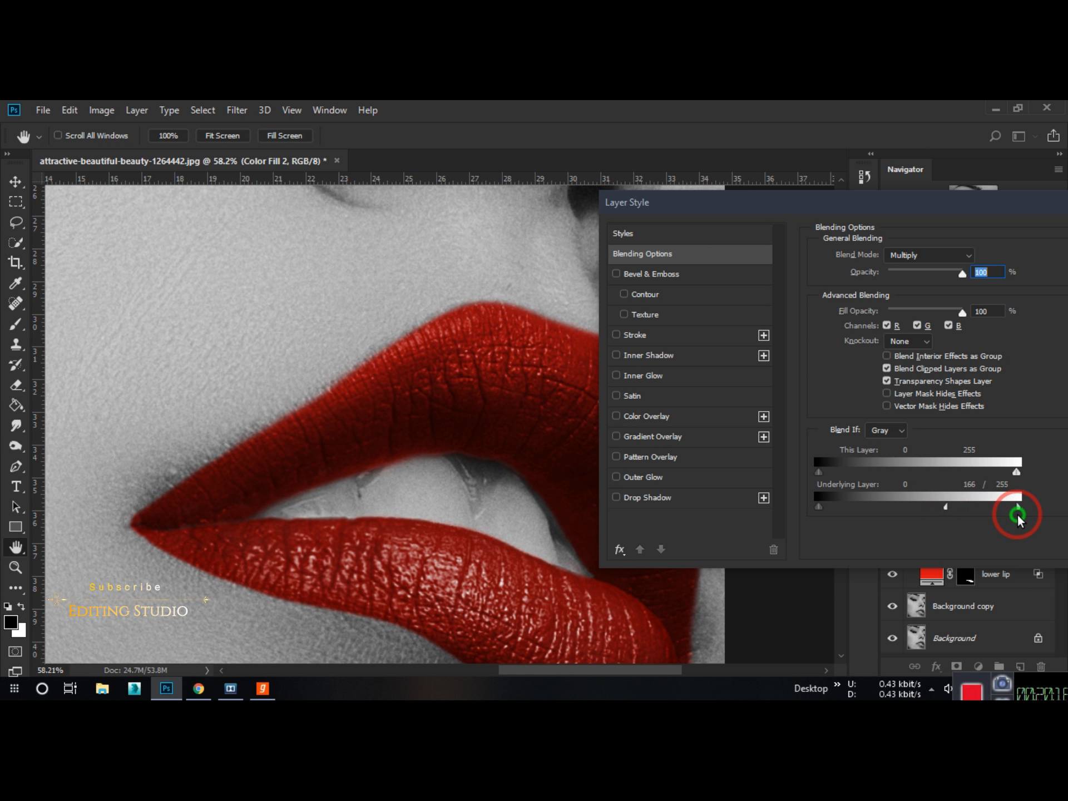
{"action": "left_click_drag", "start_coordinate": [948, 508], "coordinate": [923, 517]}
{"action": "left_click_drag", "start_coordinate": [988, 510], "coordinate": [936, 515]}
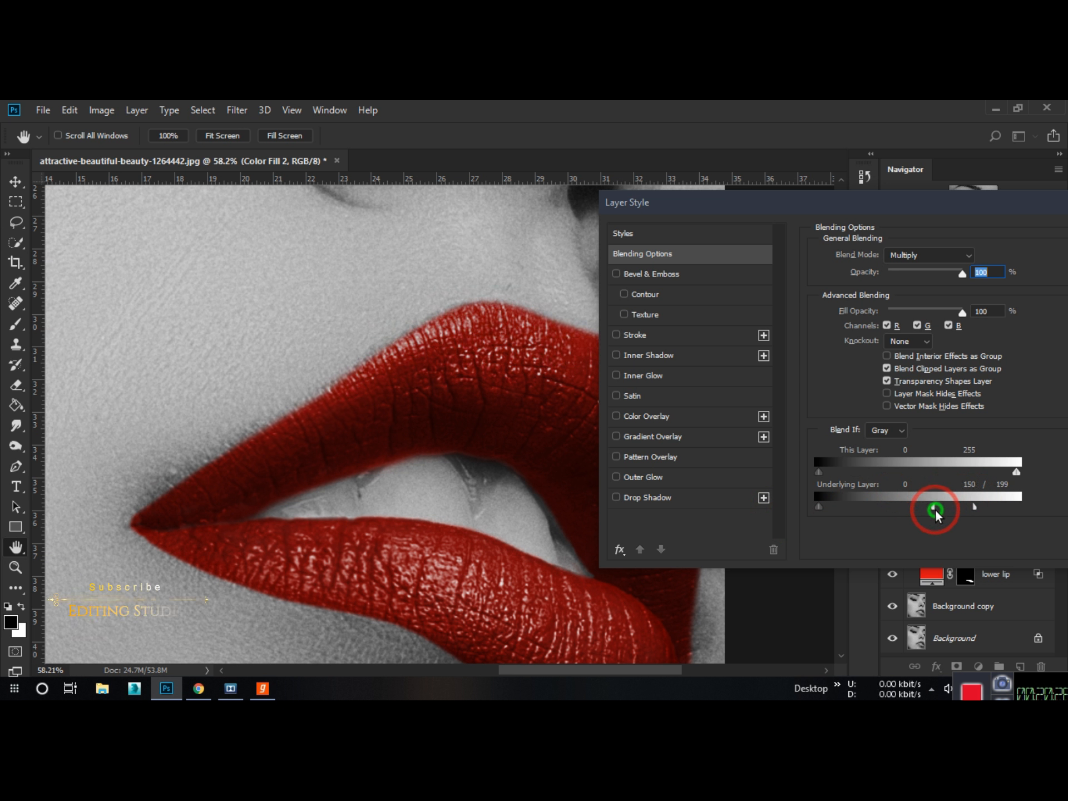
Test the Underlying Layer shadow slider and the This Layer slider, and apply the upper lip layer's blending options.
{"action": "mouse_move", "coordinate": [818, 508]}
{"action": "left_mouse_down"}
{"action": "mouse_move", "coordinate": [829, 519]}
{"action": "mouse_move", "coordinate": [874, 512]}
{"action": "mouse_move", "coordinate": [846, 520]}
{"action": "mouse_move", "coordinate": [854, 527]}
{"action": "mouse_move", "coordinate": [815, 525]}
{"action": "left_mouse_up"}
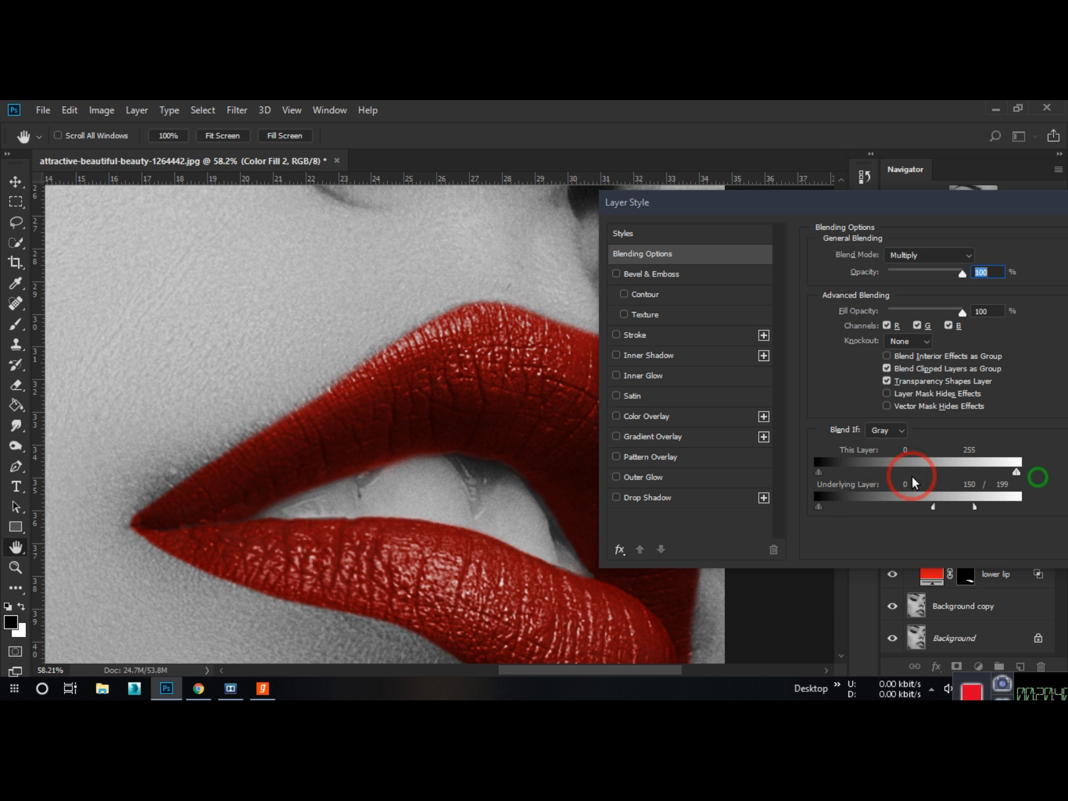
{"action": "left_click_drag", "start_coordinate": [825, 476], "coordinate": [877, 478]}
{"action": "left_click_drag", "start_coordinate": [944, 514], "coordinate": [962, 498]}
{"action": "left_click_drag", "start_coordinate": [957, 210], "coordinate": [890, 214]}
{"action": "left_click", "coordinate": [1051, 238]}
{"action": "key", "text": "b"}
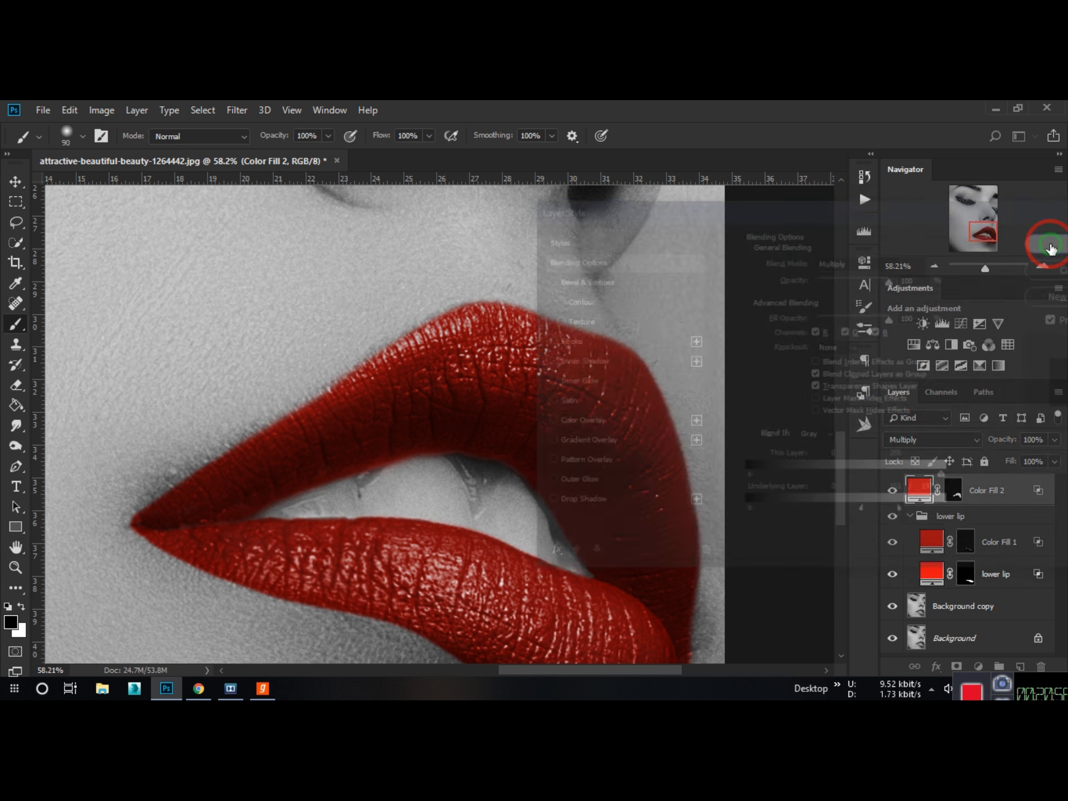
{"action": "scroll", "coordinate": [579, 428], "scroll_direction": "down", "scroll_amount": 2}
{"action": "scroll", "coordinate": [596, 501], "scroll_direction": "down", "scroll_amount": 2}
{"action": "scroll", "coordinate": [555, 552], "scroll_direction": "up", "scroll_amount": 2}
{"action": "scroll", "coordinate": [555, 552], "scroll_direction": "up", "scroll_amount": 2}
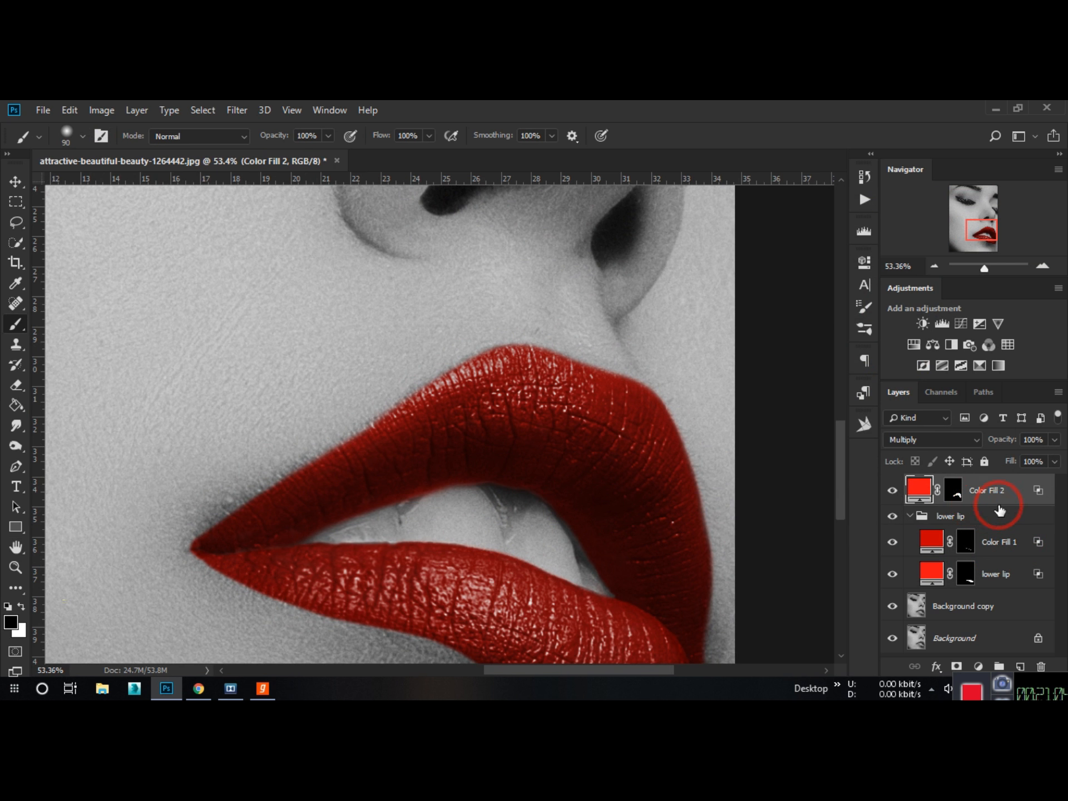
{"action": "left_click", "coordinate": [955, 637]}
{"action": "left_click", "coordinate": [979, 667]}
{"action": "left_click", "coordinate": [981, 391]}
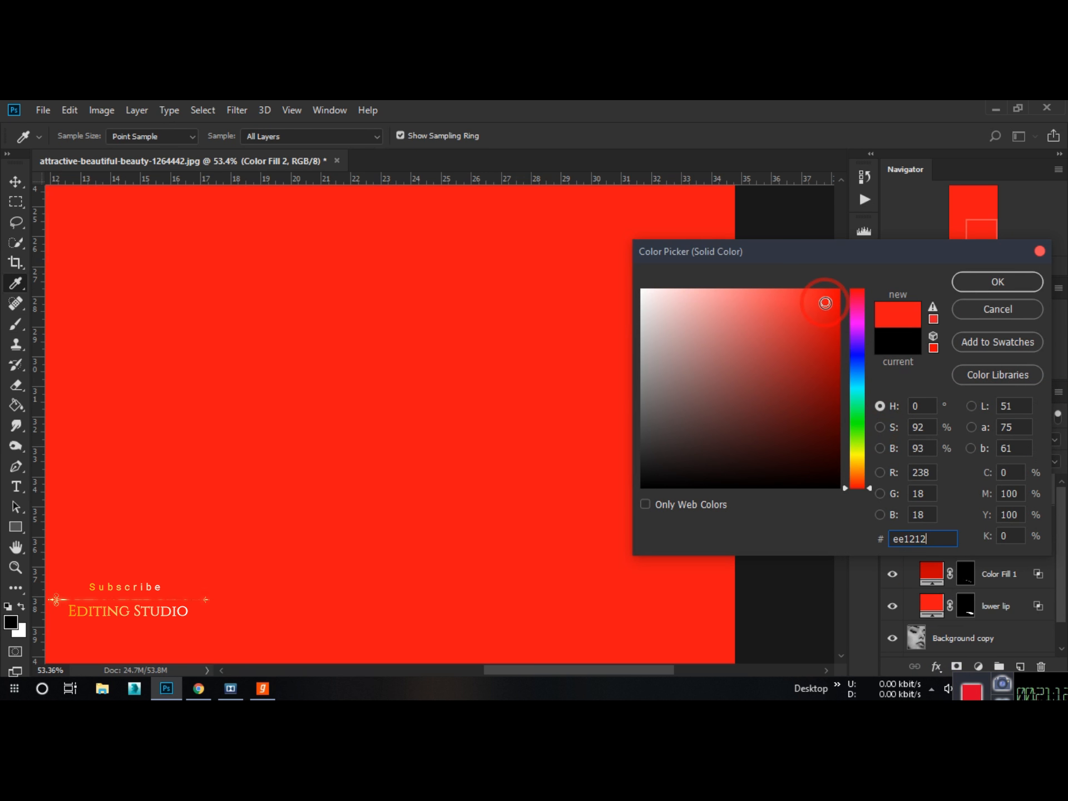
{"action": "left_click", "coordinate": [837, 312]}
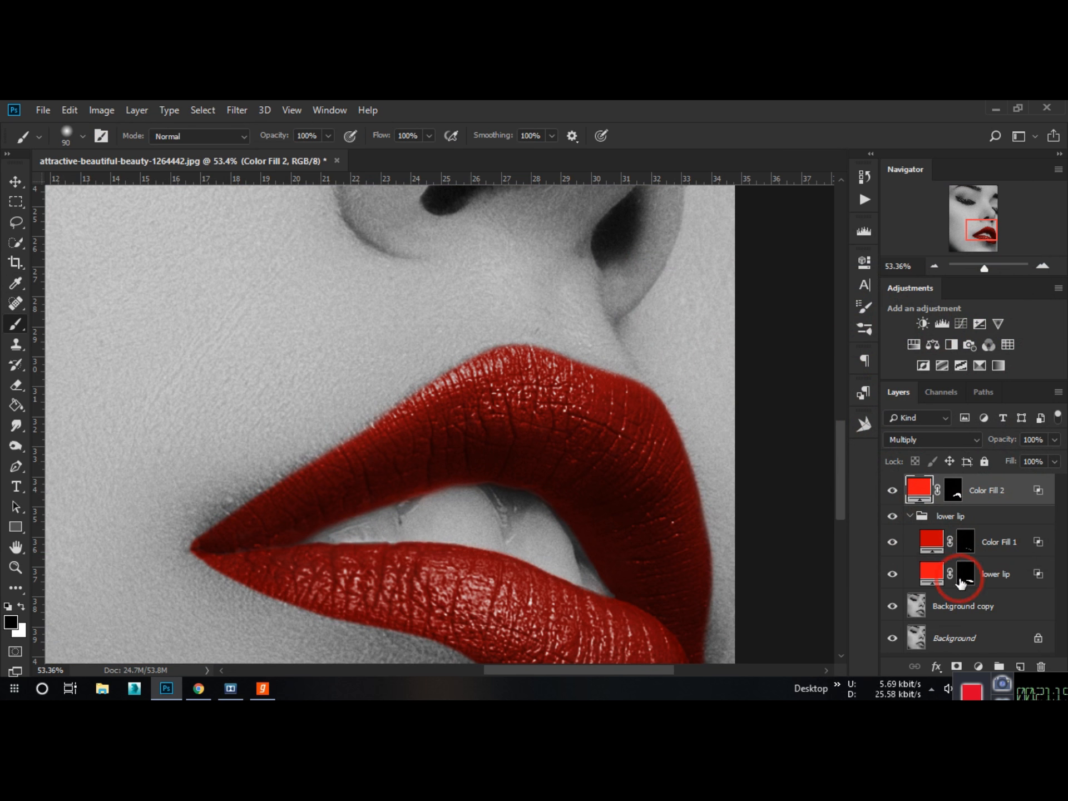
Copy the darker red c50000 from the lower lip group's fill and add a Solid Color fill layer in it above the upper lip layer.
{"action": "left_click", "coordinate": [962, 575]}
{"action": "double_click", "coordinate": [926, 549]}
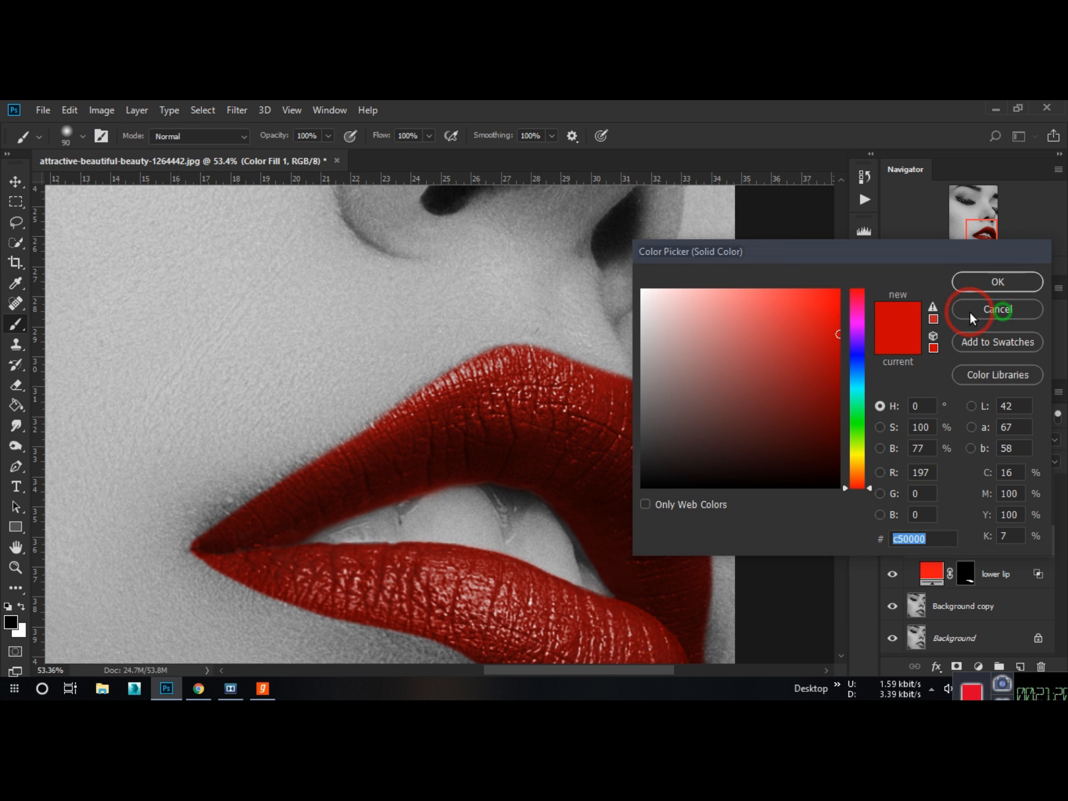
{"action": "left_click", "coordinate": [997, 309]}
{"action": "left_click", "coordinate": [978, 666]}
{"action": "left_click", "coordinate": [993, 383]}
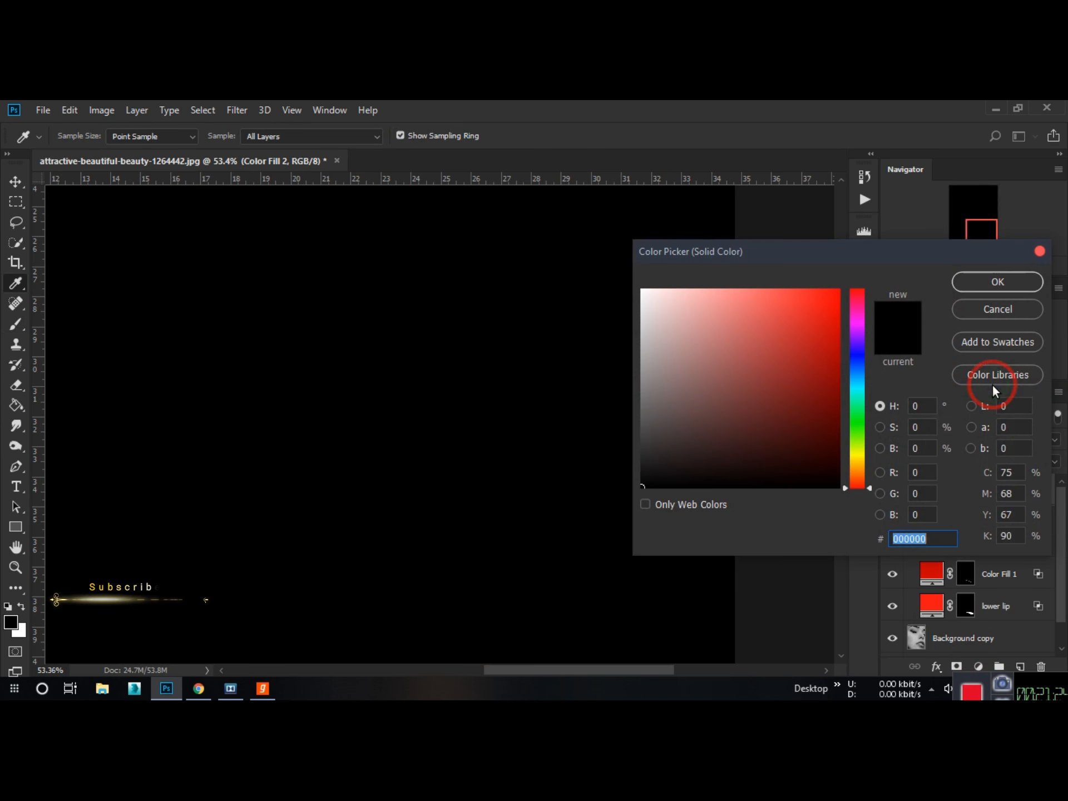
{"action": "left_click", "coordinate": [979, 284]}
Invert the new darker red layer's mask and load the upper lip layer's mask as a selection.
{"action": "left_click", "coordinate": [947, 490]}
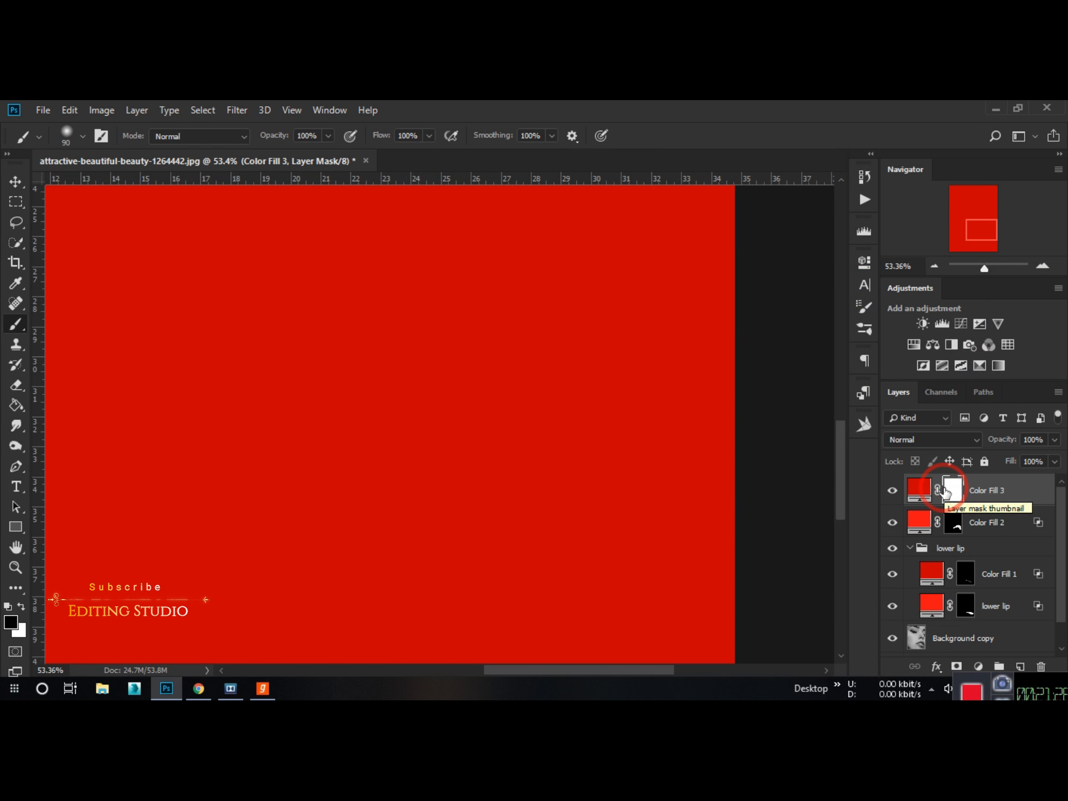
{"action": "key", "text": "ctrl+i"}
{"action": "left_click", "coordinate": [953, 521], "text": "ctrl"}
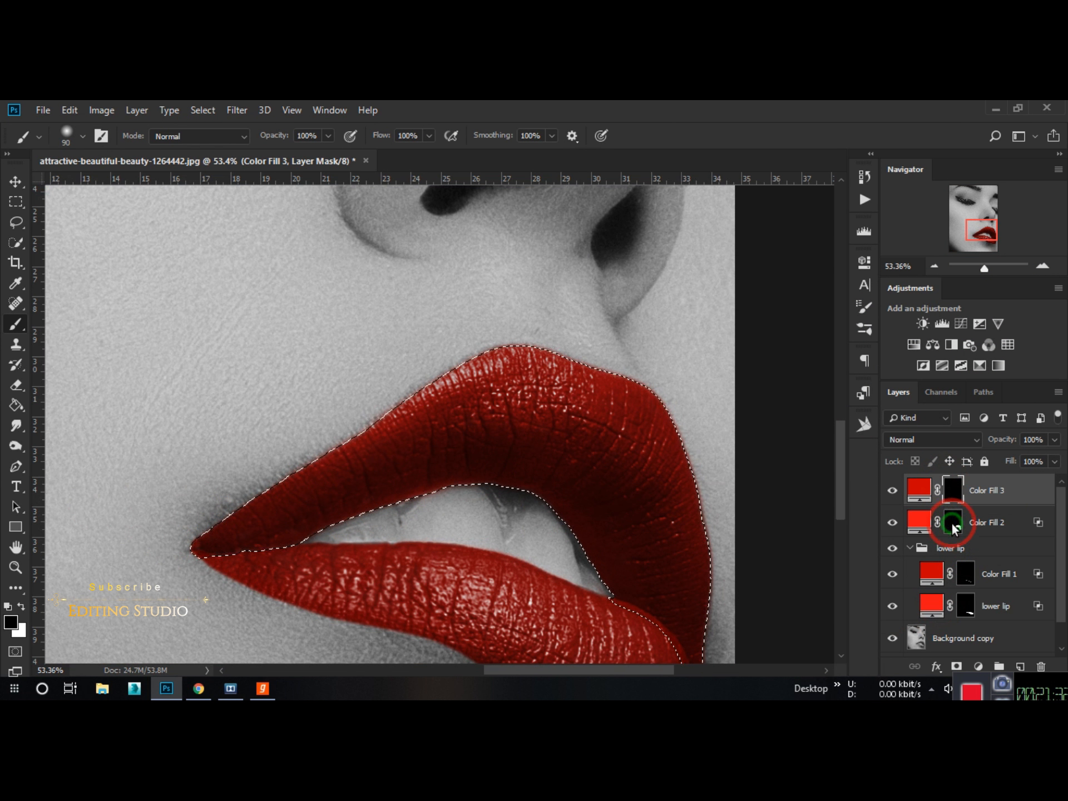
Paint white along the upper lip's outer edges on the darker red layer's mask within the selection, and deselect.
{"action": "left_click", "coordinate": [21, 606]}
{"action": "scroll", "coordinate": [193, 505], "scroll_direction": "up", "scroll_amount": 4}
{"action": "left_click_drag", "start_coordinate": [416, 399], "coordinate": [153, 558]}
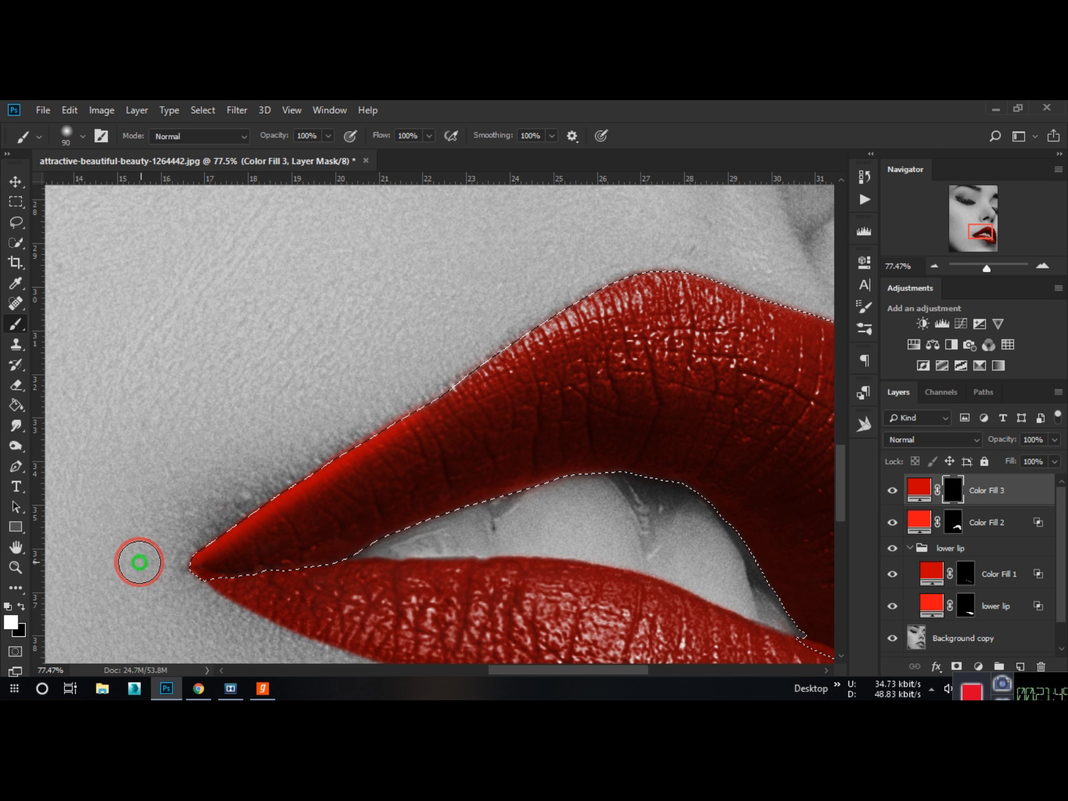
{"action": "left_click_drag", "start_coordinate": [398, 356], "coordinate": [179, 396]}
{"action": "mouse_move", "coordinate": [167, 451]}
{"action": "left_mouse_down"}
{"action": "mouse_move", "coordinate": [401, 312]}
{"action": "mouse_move", "coordinate": [515, 308]}
{"action": "mouse_move", "coordinate": [641, 377]}
{"action": "mouse_move", "coordinate": [694, 436]}
{"action": "mouse_move", "coordinate": [736, 639]}
{"action": "mouse_move", "coordinate": [540, 389]}
{"action": "mouse_move", "coordinate": [541, 622]}
{"action": "left_mouse_up"}
{"action": "scroll", "coordinate": [272, 395], "scroll_direction": "down", "scroll_amount": 10}
{"action": "key", "text": "ctrl+d"}
Set the upper lip's darker red fill layer to the Multiply blend mode and check the result on the lips.
{"action": "scroll", "coordinate": [253, 357], "scroll_direction": "up", "scroll_amount": 6}
{"action": "scroll", "coordinate": [253, 357], "scroll_direction": "up", "scroll_amount": 5}
{"action": "left_click_drag", "start_coordinate": [236, 367], "coordinate": [413, 373]}
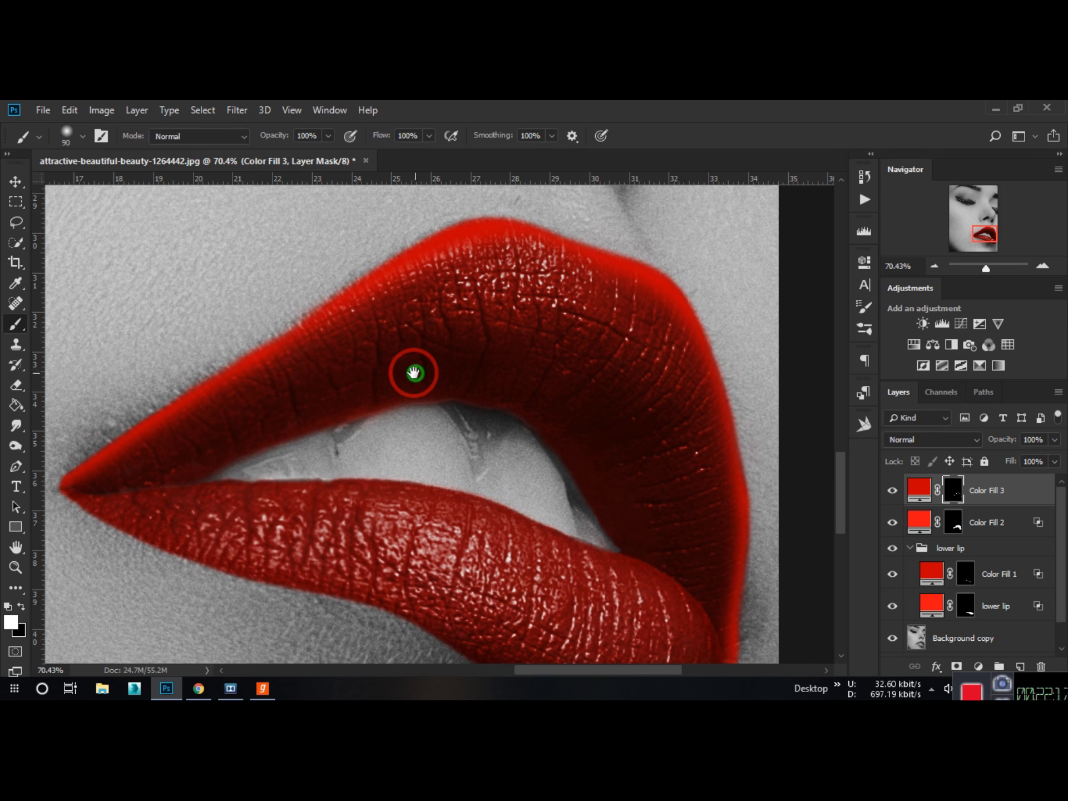
{"action": "left_click", "coordinate": [962, 448]}
{"action": "left_click", "coordinate": [918, 148]}
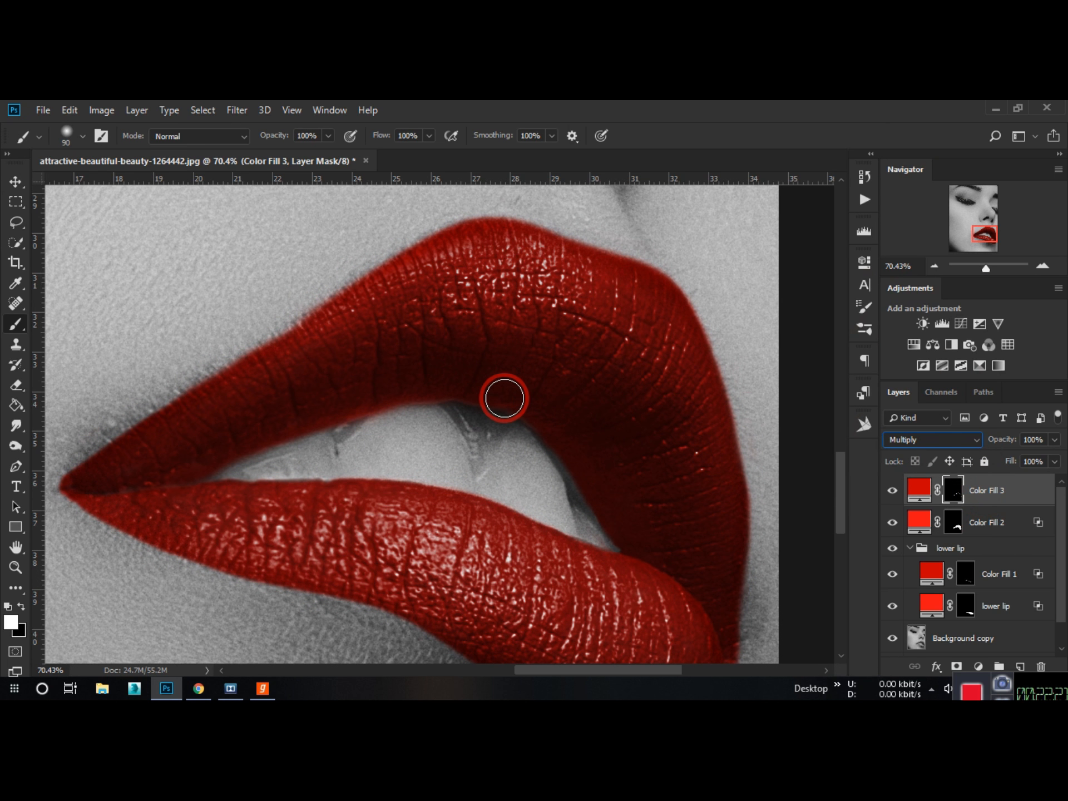
{"action": "scroll", "coordinate": [512, 381], "scroll_direction": "down", "scroll_amount": 5}
{"action": "scroll", "coordinate": [432, 389], "scroll_direction": "up", "scroll_amount": 4}
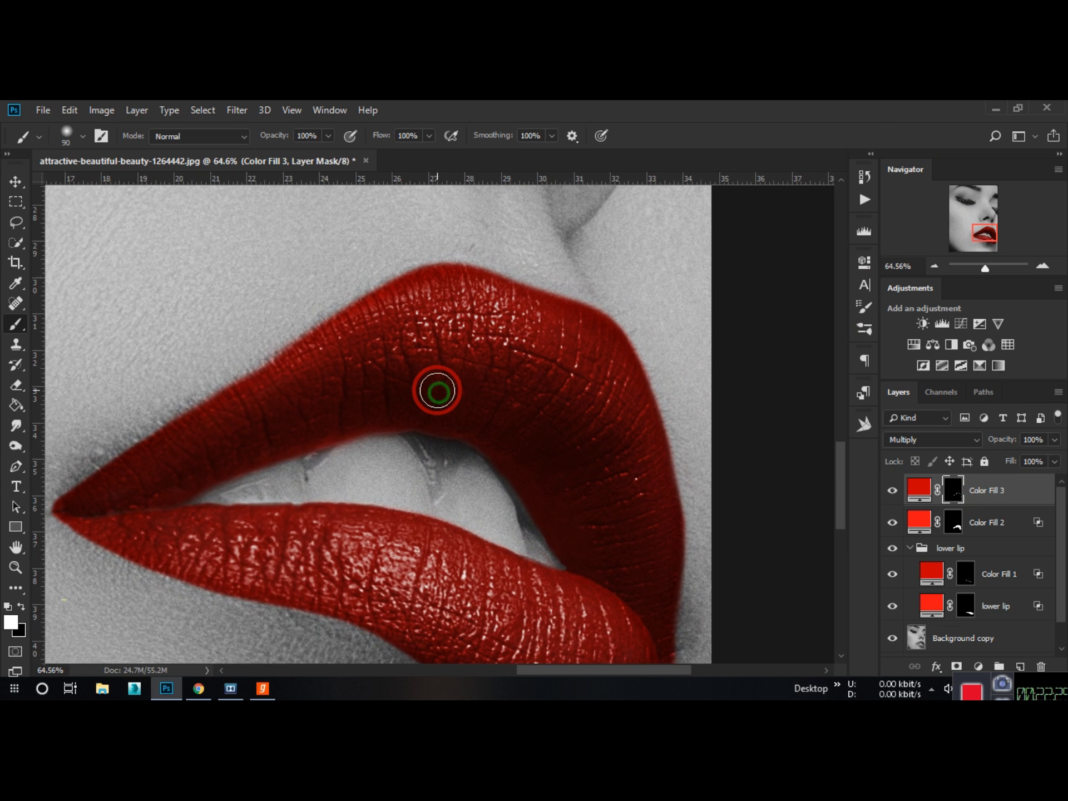
Split the Blend If Underlying Layer sliders of the upper lip's darker red fill layer to 0/53 and 132/219.
{"action": "scroll", "coordinate": [575, 435], "scroll_direction": "down", "scroll_amount": 1}
{"action": "double_click", "coordinate": [1026, 489]}
{"action": "left_click_drag", "start_coordinate": [567, 217], "coordinate": [742, 193]}
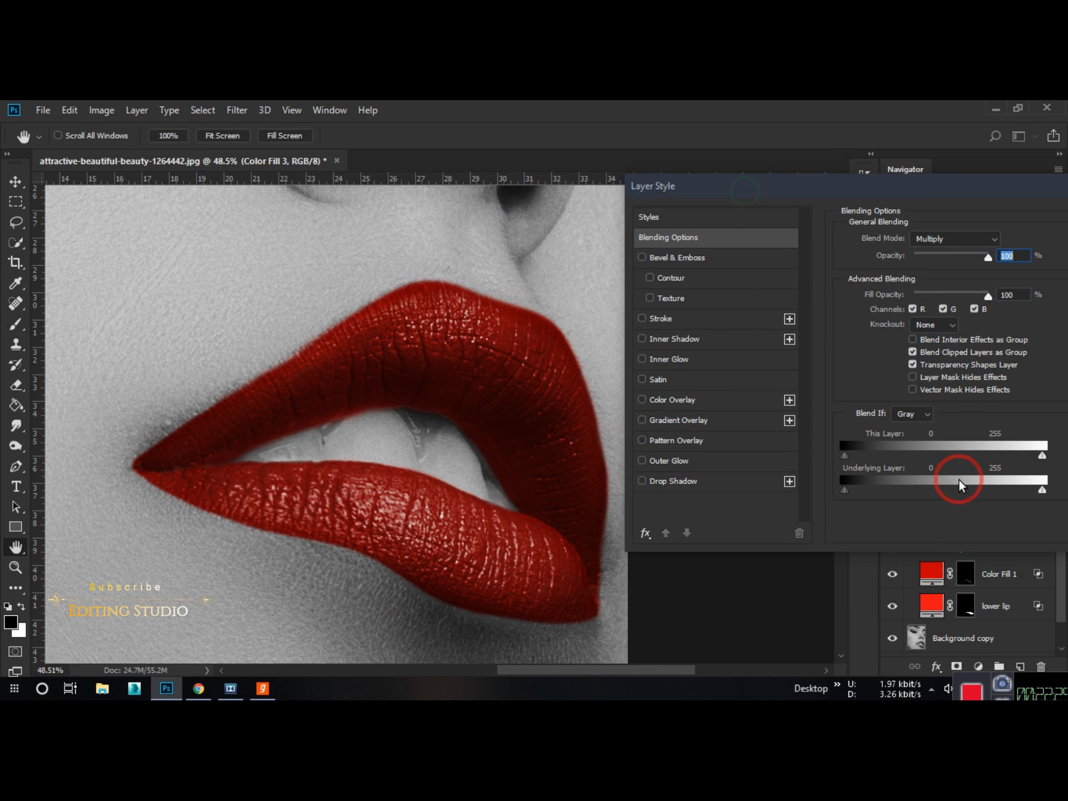
{"action": "left_click_drag", "start_coordinate": [975, 512], "coordinate": [937, 494]}
{"action": "left_click_drag", "start_coordinate": [841, 489], "coordinate": [893, 495]}
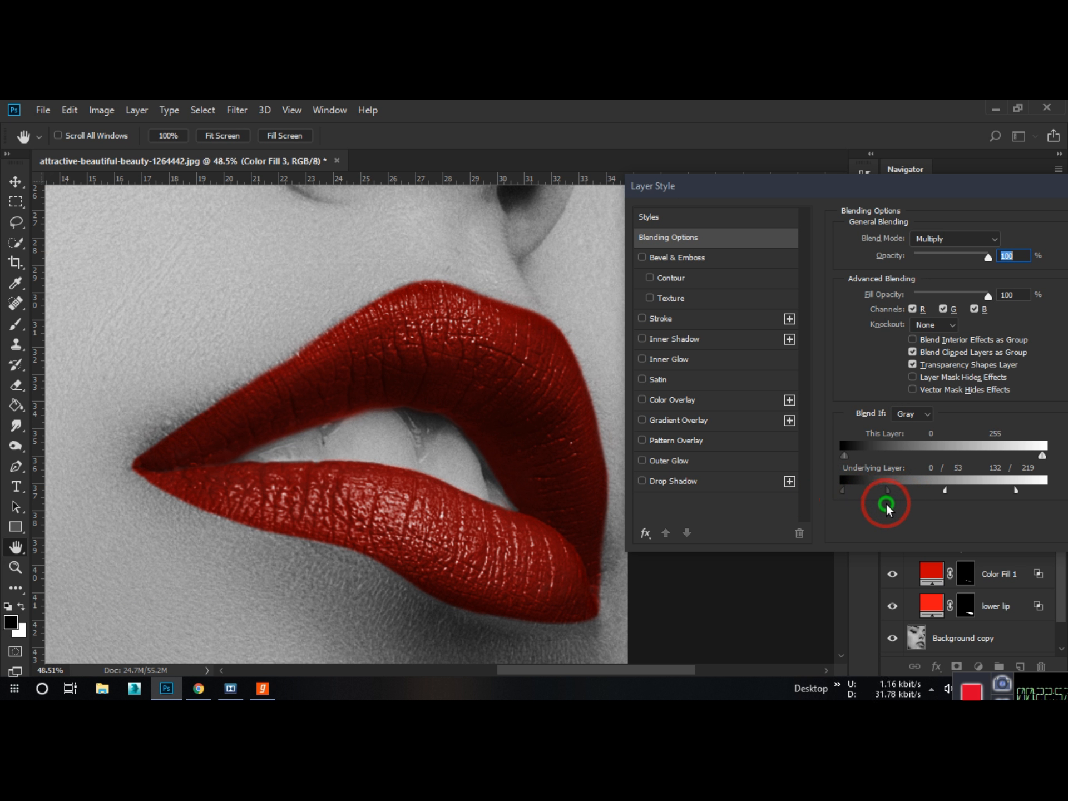
Lower the upper lip's darker red fill layer to 93% opacity, accept the layer style and check the lips.
{"action": "left_click_drag", "start_coordinate": [967, 253], "coordinate": [956, 278]}
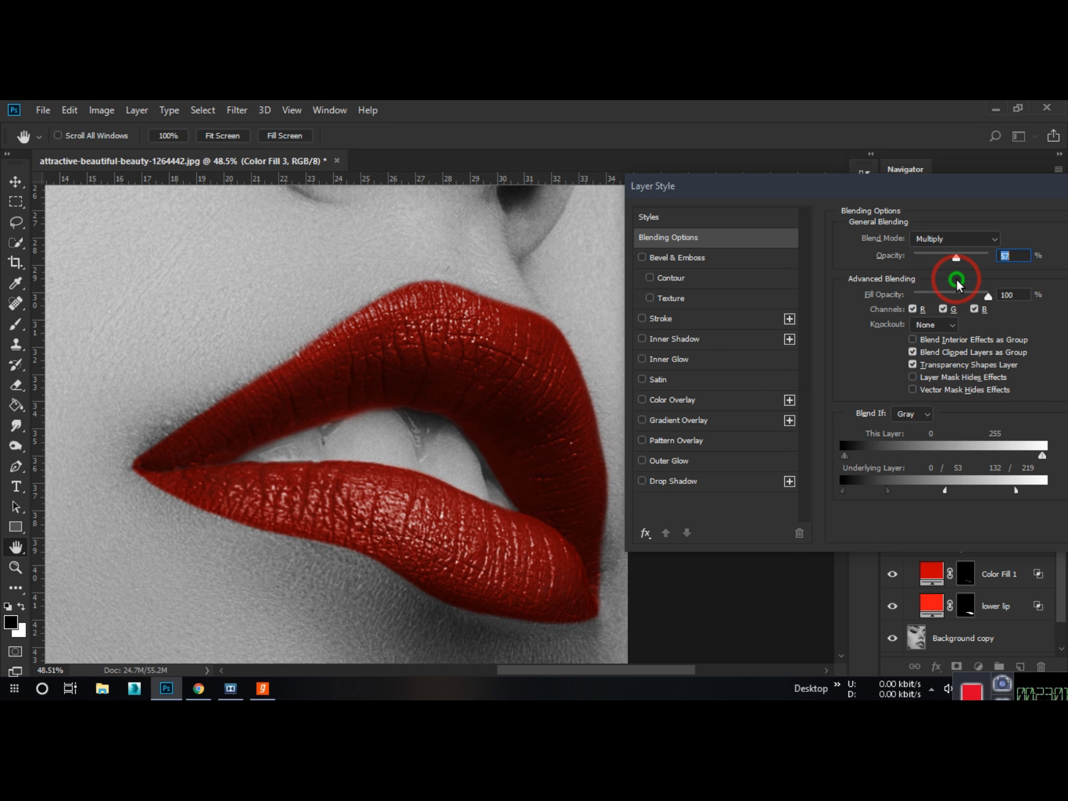
{"action": "left_click_drag", "start_coordinate": [1015, 193], "coordinate": [851, 226]}
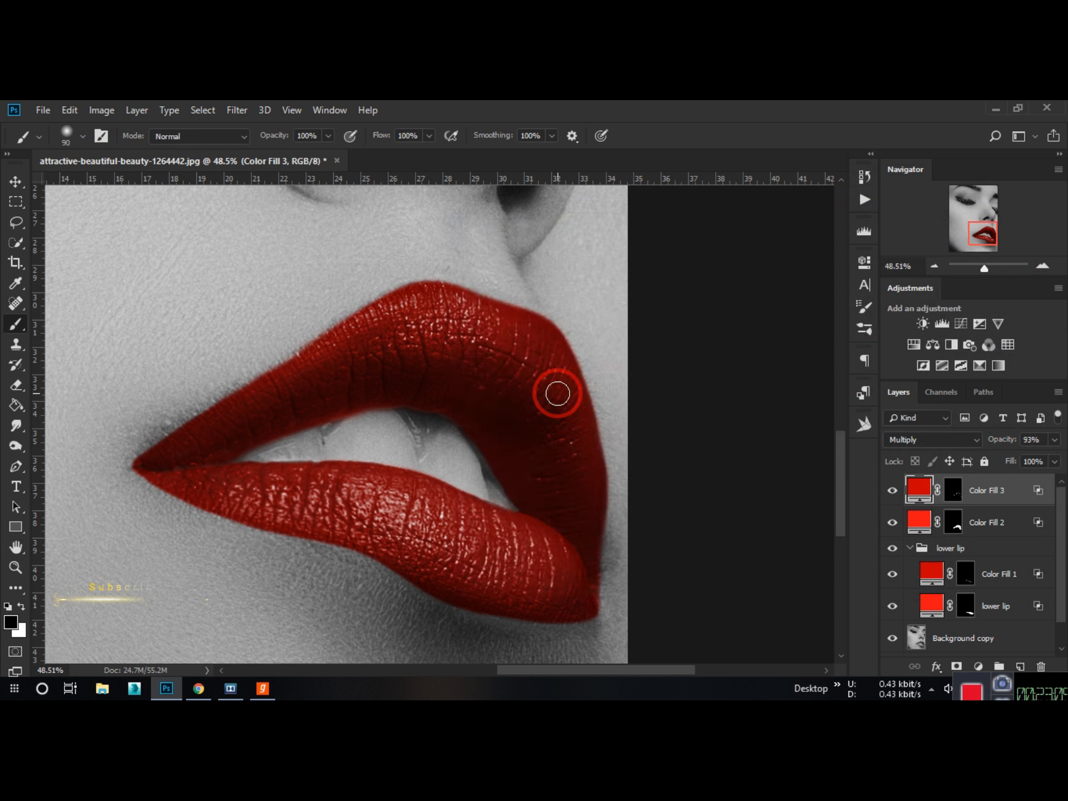
{"action": "scroll", "coordinate": [647, 439], "scroll_direction": "down", "scroll_amount": 5}
{"action": "left_click", "coordinate": [647, 438]}
{"action": "left_click", "coordinate": [556, 340]}
{"action": "scroll", "coordinate": [443, 491], "scroll_direction": "down", "scroll_amount": 1}
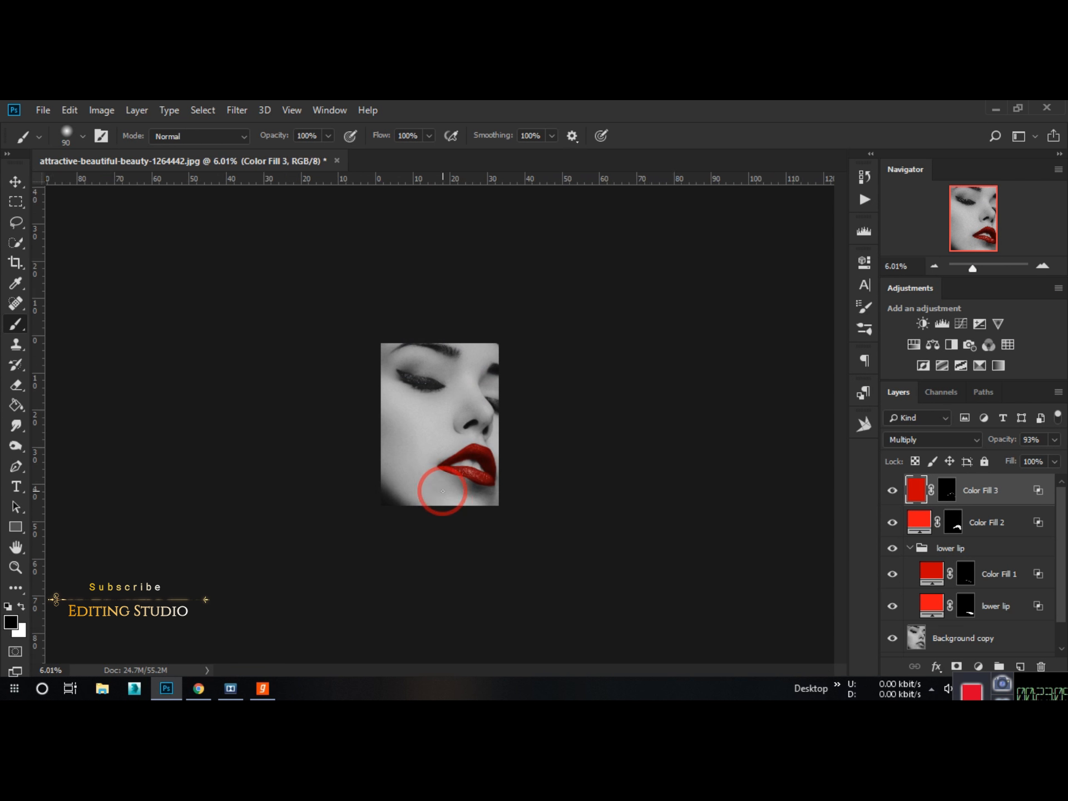
{"action": "scroll", "coordinate": [542, 507], "scroll_direction": "up", "scroll_amount": 4}
{"action": "scroll", "coordinate": [541, 507], "scroll_direction": "up", "scroll_amount": 5}
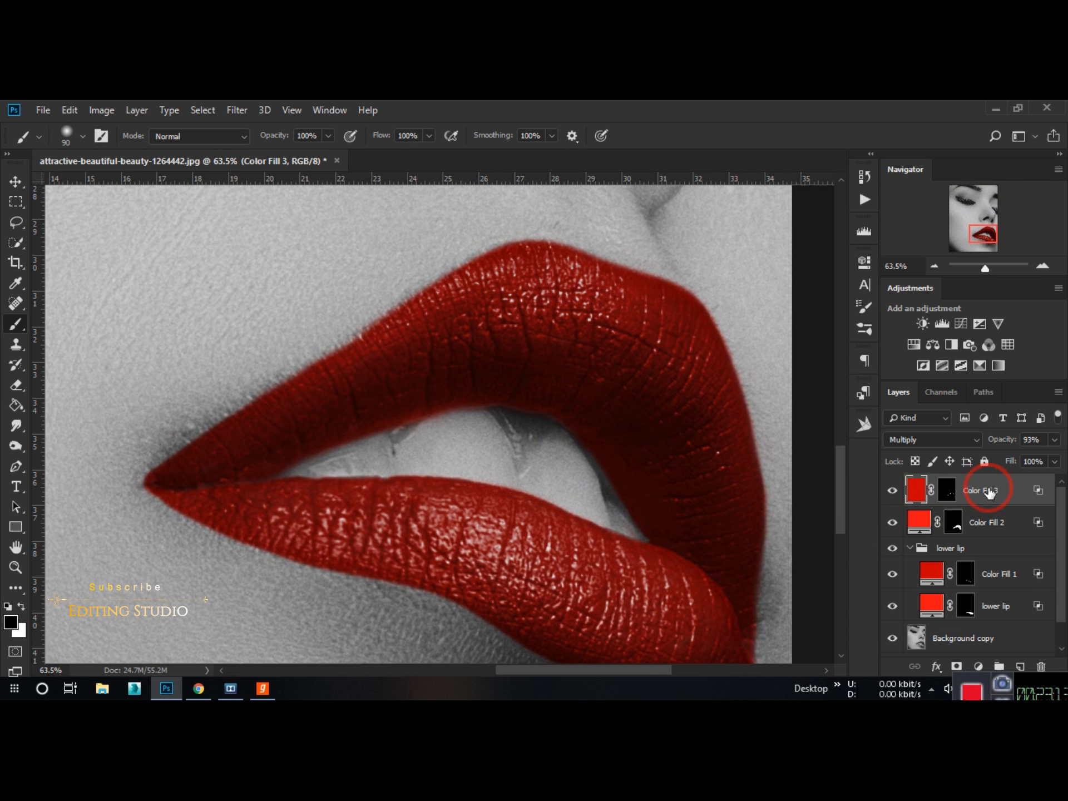
Copy the brighter red from the upper lip's base fill and add a Solid Color fill layer in it above all layers.
{"action": "left_click", "coordinate": [978, 665]}
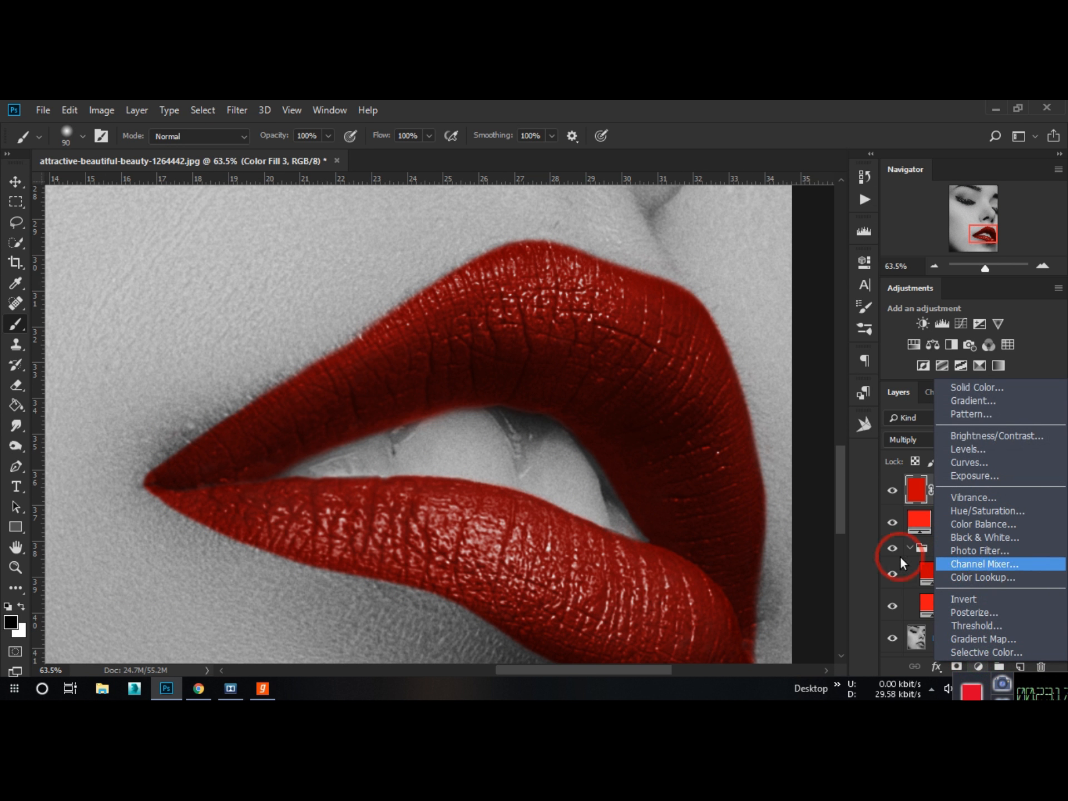
{"action": "left_click", "coordinate": [857, 553]}
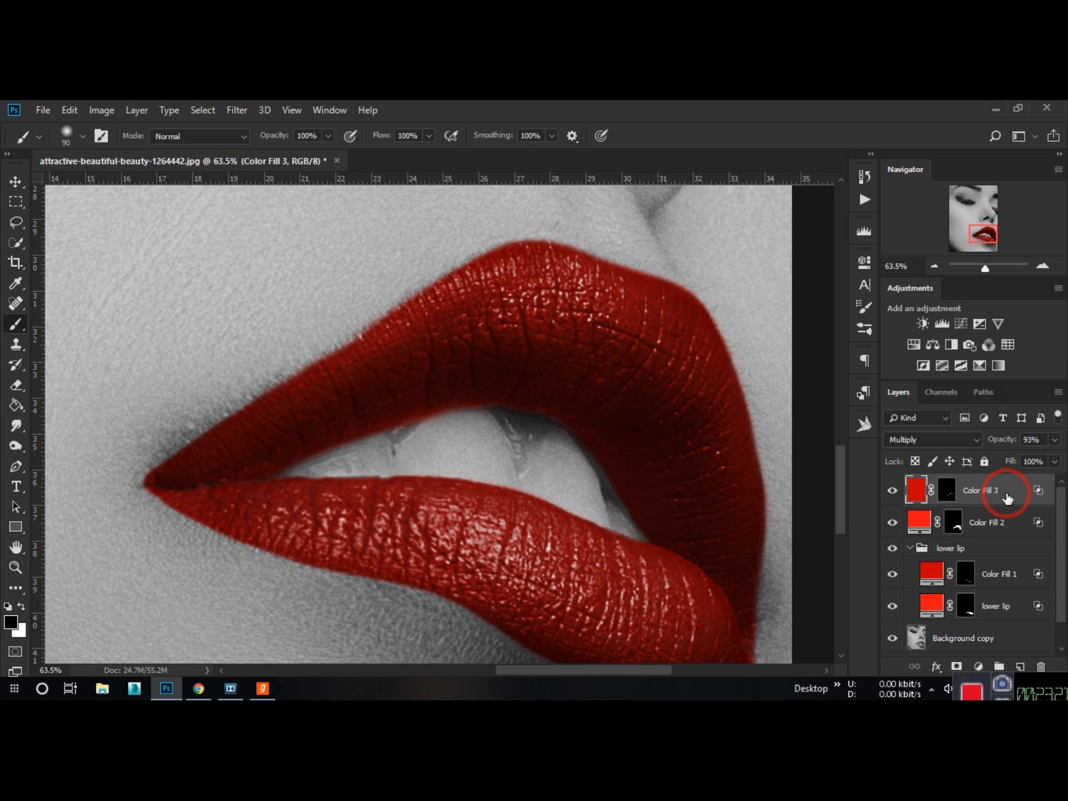
{"action": "double_click", "coordinate": [918, 528]}
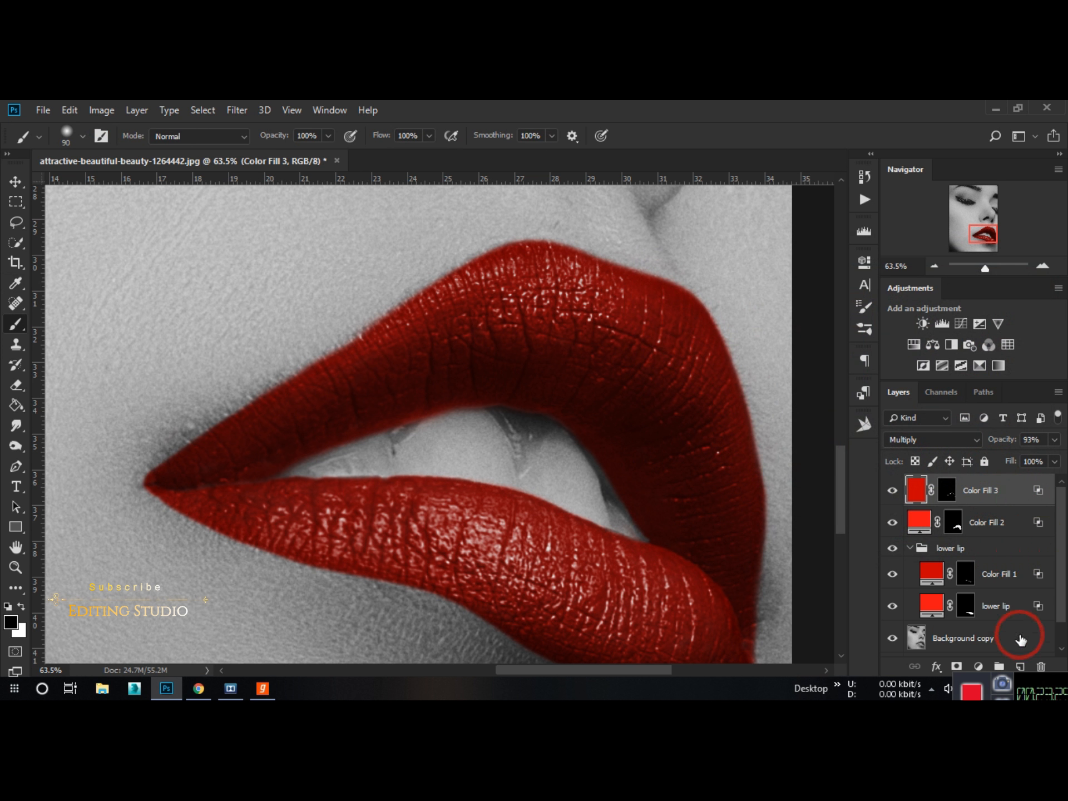
{"action": "left_click", "coordinate": [980, 673]}
{"action": "left_click", "coordinate": [970, 398]}
{"action": "left_click", "coordinate": [803, 361]}
{"action": "left_click", "coordinate": [1012, 280]}
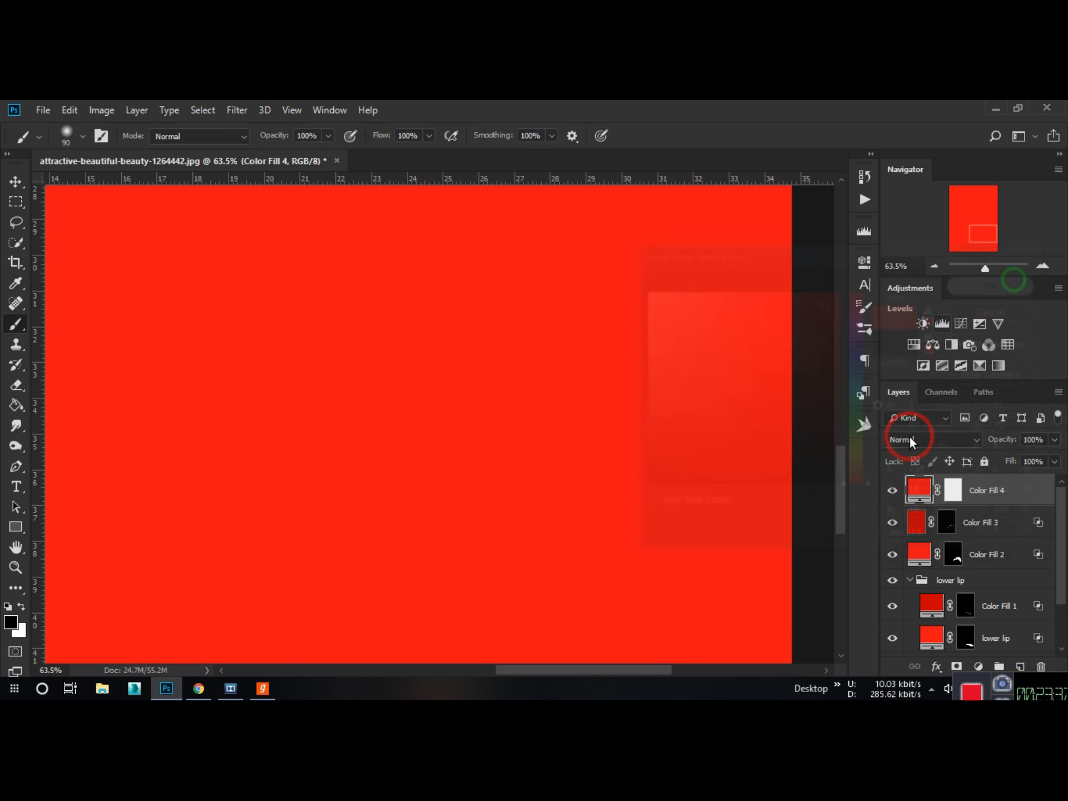
Invert the new bright red layer's mask and load the upper lip base layer's mask as a selection.
{"action": "left_click", "coordinate": [953, 491]}
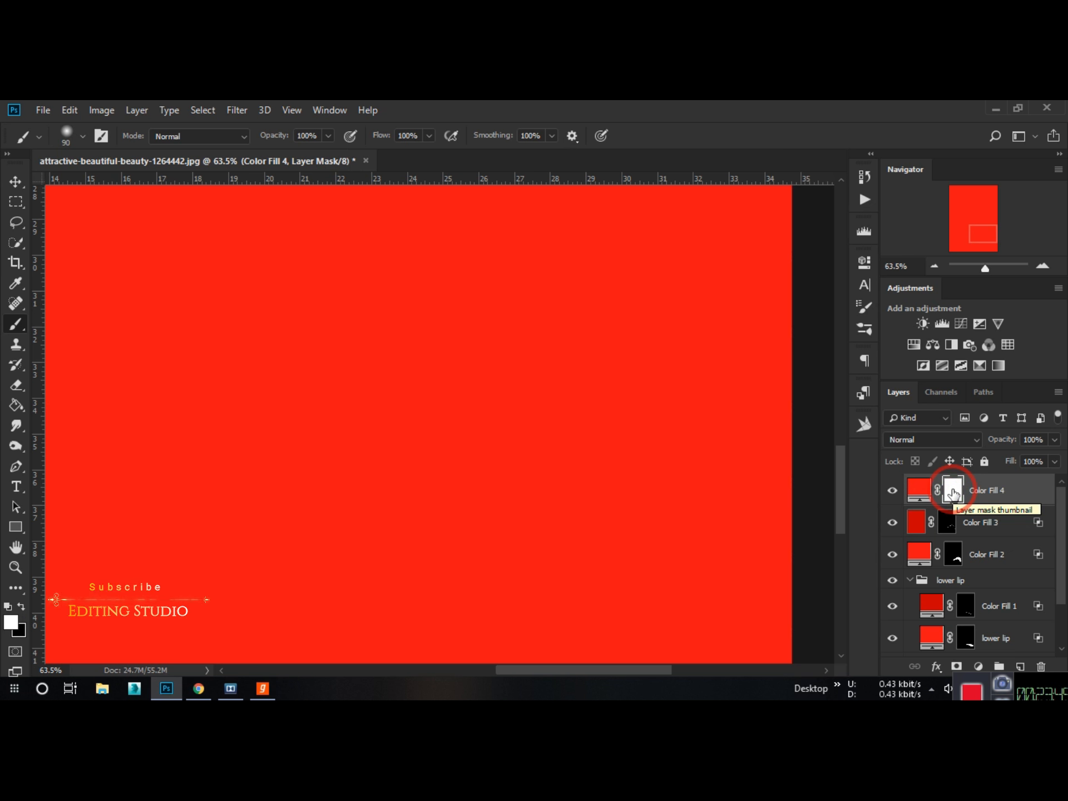
{"action": "key", "text": "ctrl+i"}
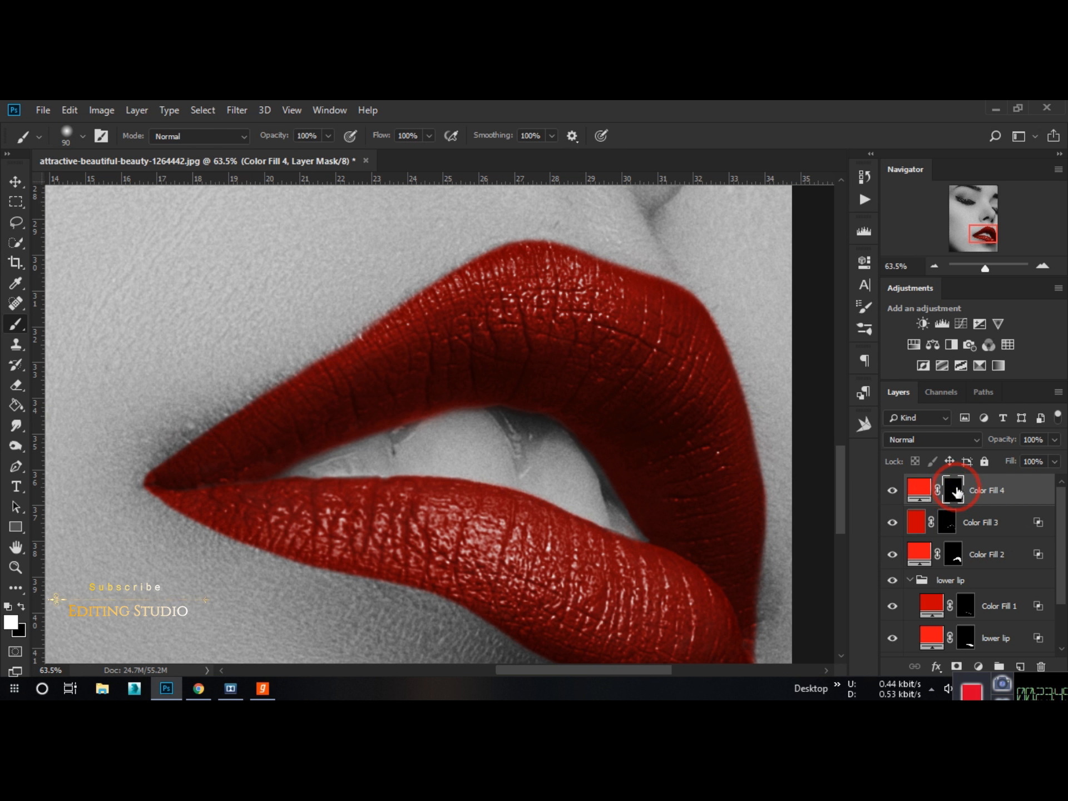
{"action": "scroll", "coordinate": [428, 503], "scroll_direction": "down", "scroll_amount": 2}
{"action": "left_click", "coordinate": [952, 554], "text": "ctrl"}
Paint white with a 250 px brush along the upper lip's inner edge on the bright red layer's mask, and deselect.
{"action": "key", "text": "bracketright"}
{"action": "key", "text": "bracketright"}
{"action": "key", "text": "bracketright"}
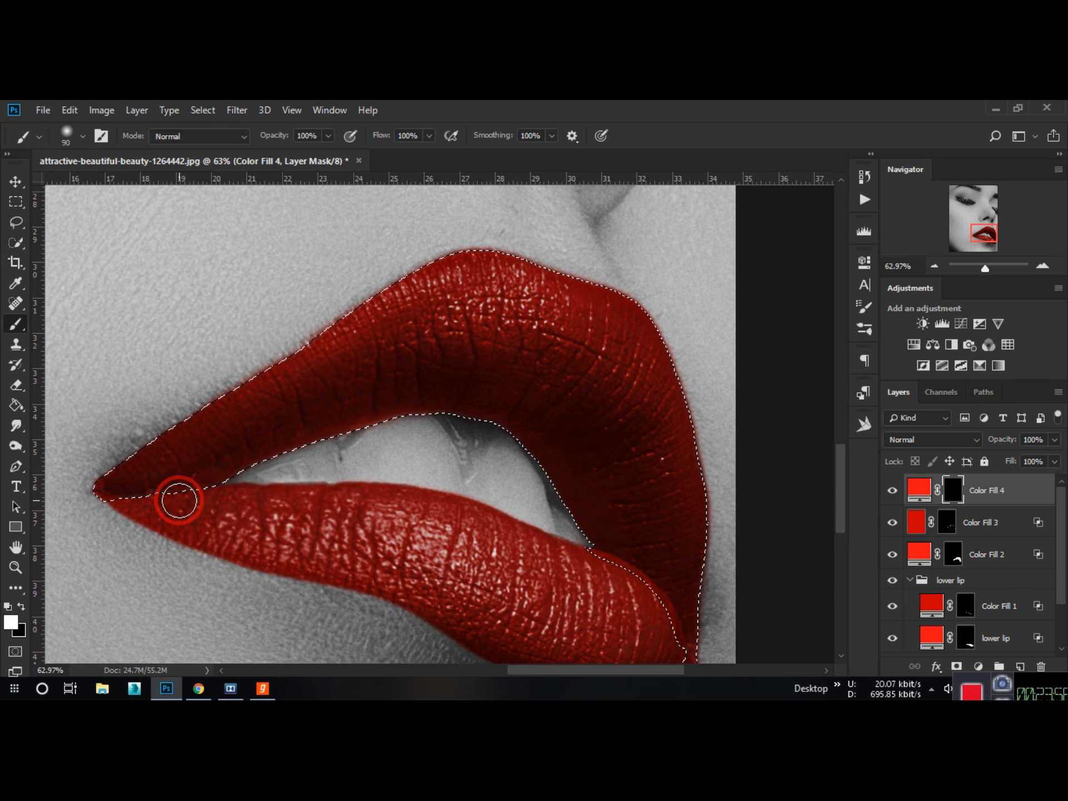
{"action": "scroll", "coordinate": [266, 494], "scroll_direction": "up", "scroll_amount": 2}
{"action": "key", "text": "bracketright"}
{"action": "key", "text": "bracketright"}
{"action": "key", "text": "bracketright"}
{"action": "key", "text": "bracketright"}
{"action": "mouse_move", "coordinate": [172, 524]}
{"action": "left_mouse_down"}
{"action": "mouse_move", "coordinate": [320, 465]}
{"action": "mouse_move", "coordinate": [357, 462]}
{"action": "mouse_move", "coordinate": [344, 460]}
{"action": "mouse_move", "coordinate": [412, 462]}
{"action": "mouse_move", "coordinate": [449, 489]}
{"action": "mouse_move", "coordinate": [467, 522]}
{"action": "left_mouse_up"}
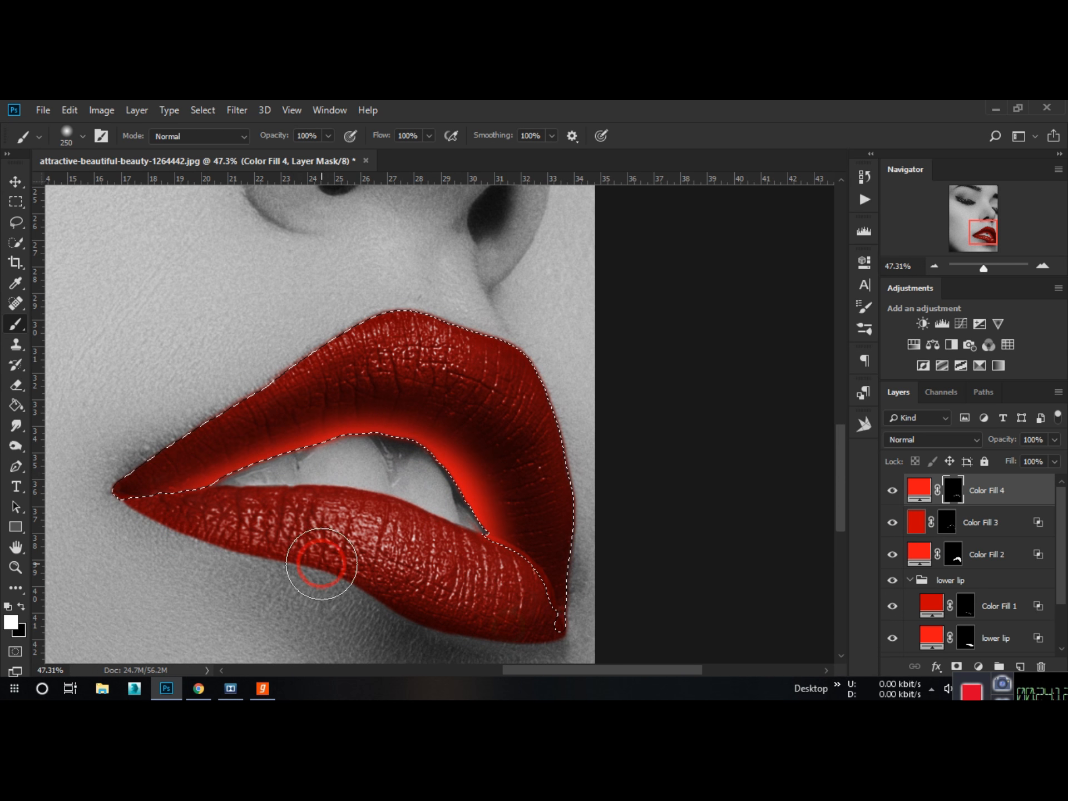
{"action": "key", "text": "ctrl+d"}
{"action": "scroll", "coordinate": [289, 461], "scroll_direction": "up", "scroll_amount": 5}
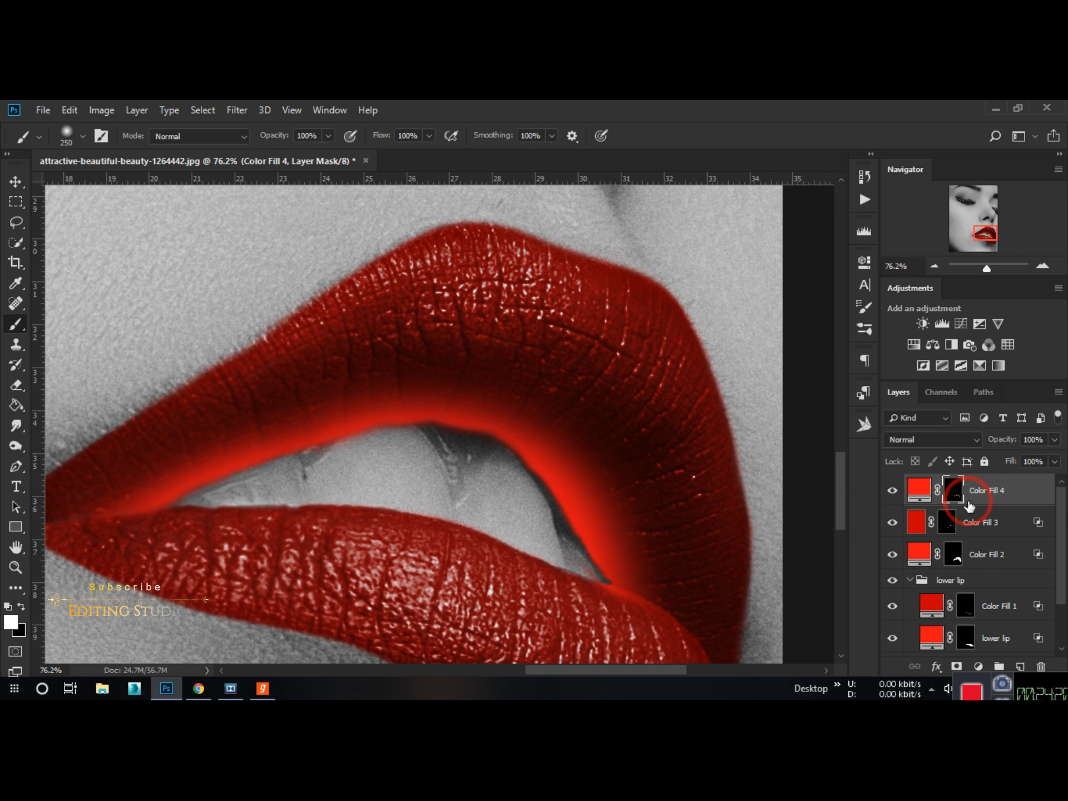
Try several blend modes on the bright red inner-edge layer and choose Soft Light.
{"action": "left_click", "coordinate": [932, 439]}
{"action": "left_click", "coordinate": [917, 140]}
{"action": "key", "text": "Down"}
{"action": "key", "text": "Down"}
{"action": "key", "text": "Down"}
{"action": "key", "text": "Down"}
{"action": "key", "text": "Down"}
{"action": "key", "text": "Down"}
{"action": "key", "text": "Down"}
{"action": "key", "text": "Down"}
{"action": "key", "text": "Down"}
{"action": "key", "text": "Down"}
{"action": "key", "text": "Down"}
{"action": "key", "text": "Down"}
{"action": "key", "text": "Down"}
{"action": "key", "text": "Down"}
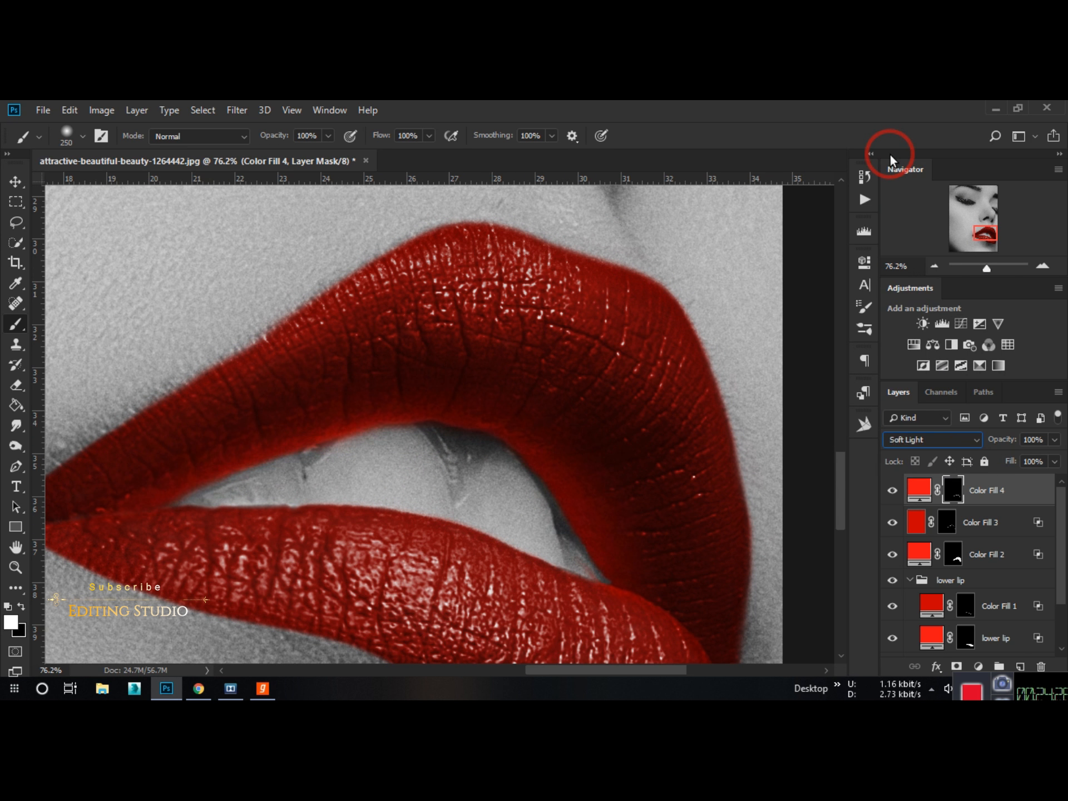
{"action": "key", "text": "Down"}
{"action": "key", "text": "Down"}
{"action": "key", "text": "Down"}
{"action": "key", "text": "Down"}
{"action": "key", "text": "Down"}
{"action": "key", "text": "Down"}
{"action": "key", "text": "Up"}
{"action": "key", "text": "Up"}
{"action": "key", "text": "Up"}
{"action": "key", "text": "Up"}
{"action": "key", "text": "Up"}
{"action": "key", "text": "Up"}
{"action": "key", "text": "Up"}
{"action": "key", "text": "Up"}
{"action": "key", "text": "Up"}
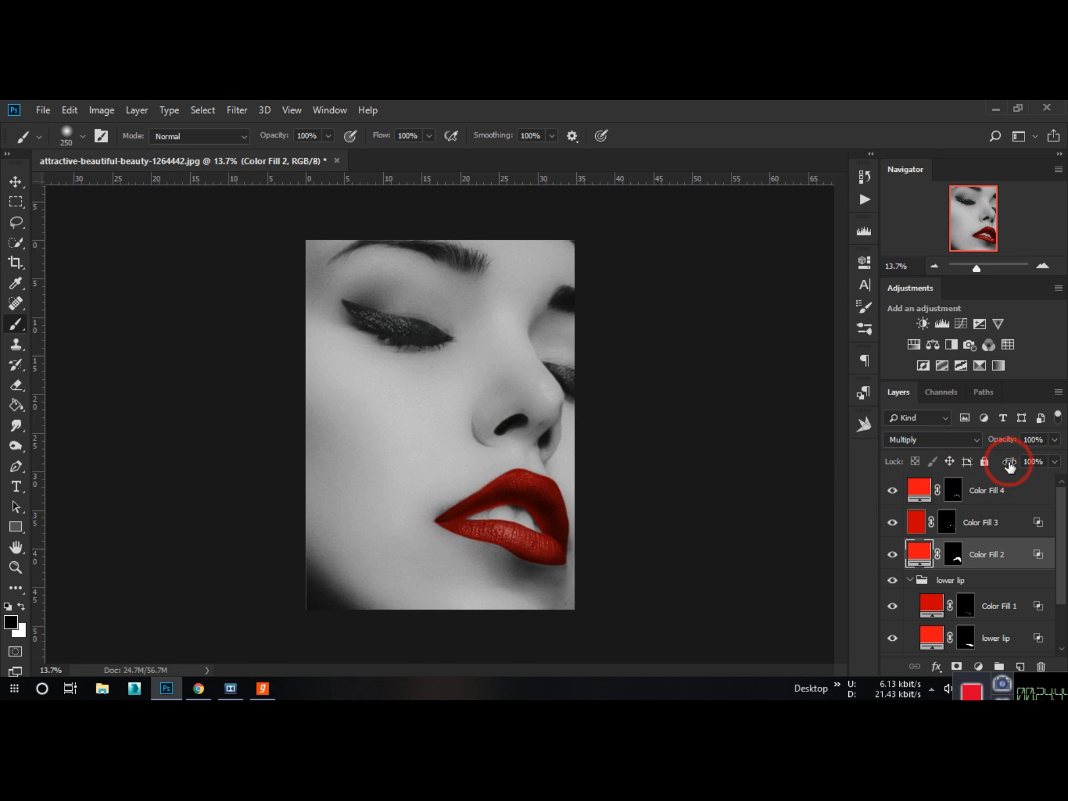
Set the bright red inner-edge layer's blend mode to Overlay and check the lips.
{"action": "left_click", "coordinate": [1055, 461]}
{"action": "left_click", "coordinate": [1008, 442]}
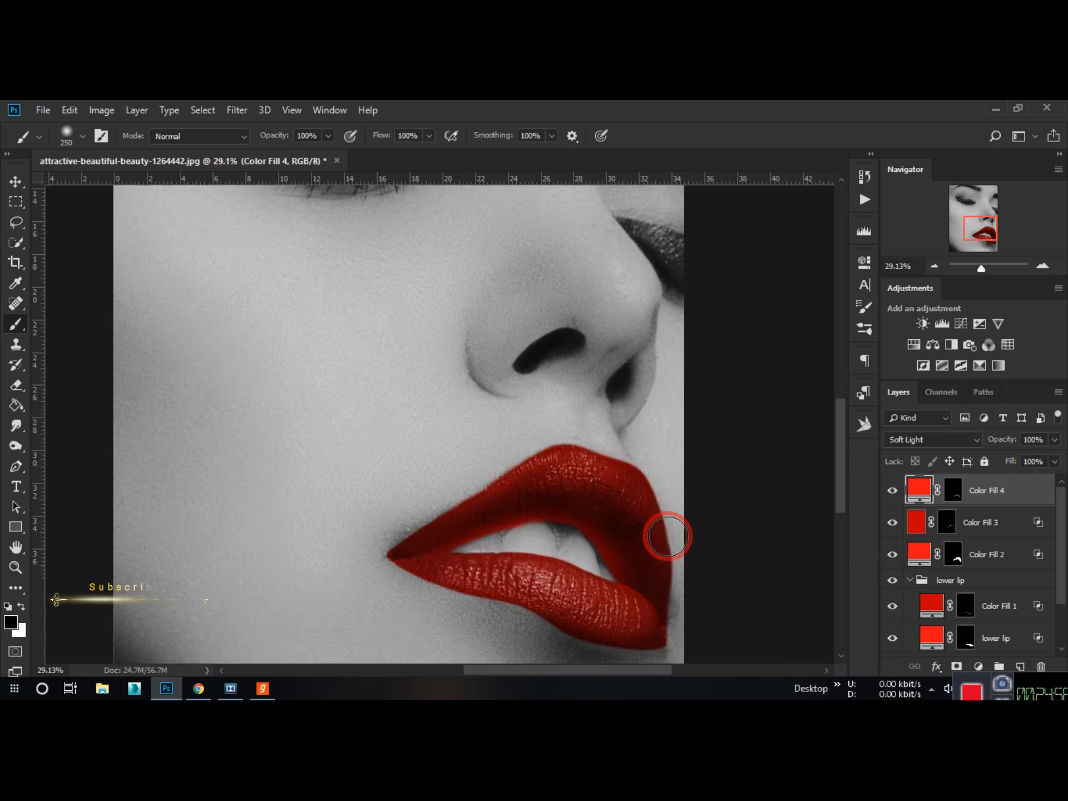
{"action": "left_click", "coordinate": [931, 439]}
{"action": "left_click", "coordinate": [906, 279]}
{"action": "left_click", "coordinate": [793, 488]}
{"action": "left_click", "coordinate": [487, 338]}
{"action": "scroll", "coordinate": [586, 520], "scroll_direction": "up", "scroll_amount": 1}
Load the upper lip's selection, paint black along its inner edge on the bright red layer's mask, and deselect.
{"action": "left_click", "coordinate": [947, 490]}
{"action": "left_click", "coordinate": [20, 606]}
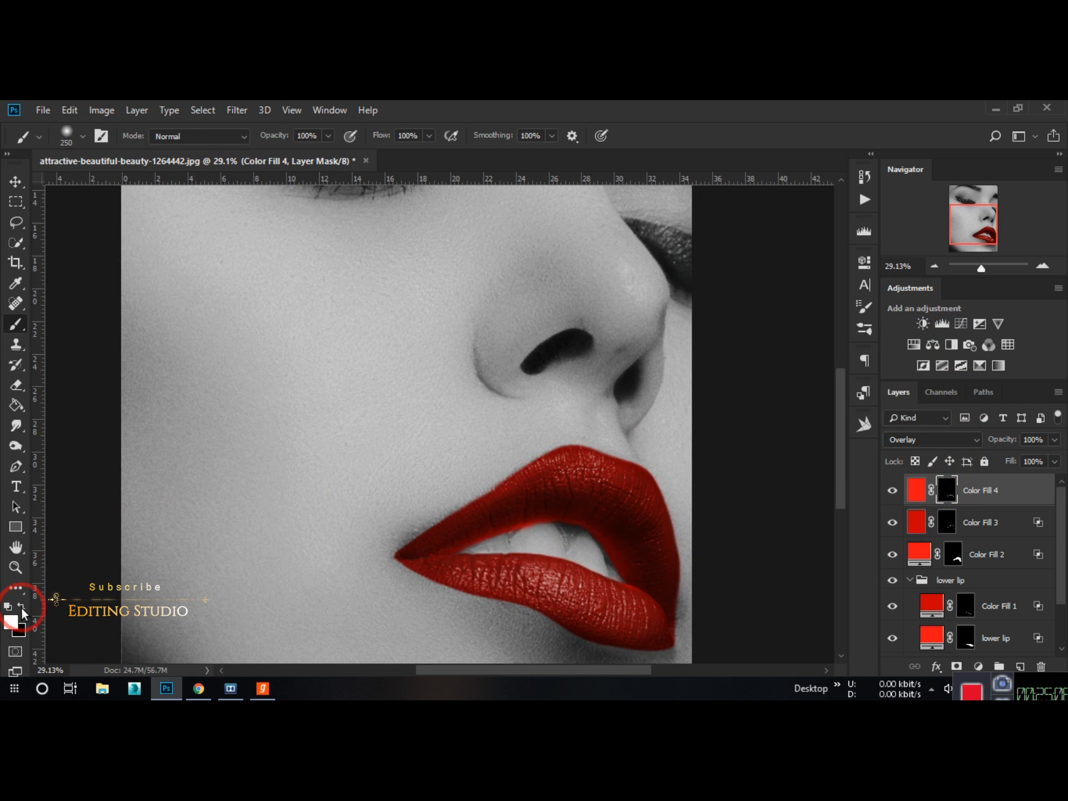
{"action": "left_click", "coordinate": [21, 605]}
{"action": "scroll", "coordinate": [630, 618], "scroll_direction": "up", "scroll_amount": 5}
{"action": "left_click", "coordinate": [951, 555], "text": "ctrl"}
{"action": "scroll", "coordinate": [378, 523], "scroll_direction": "up", "scroll_amount": 5}
{"action": "mouse_move", "coordinate": [382, 543]}
{"action": "left_mouse_down"}
{"action": "mouse_move", "coordinate": [516, 486]}
{"action": "mouse_move", "coordinate": [630, 487]}
{"action": "mouse_move", "coordinate": [720, 604]}
{"action": "left_mouse_up"}
{"action": "key", "text": "ctrl+d"}
{"action": "scroll", "coordinate": [589, 540], "scroll_direction": "down", "scroll_amount": 7}
{"action": "scroll", "coordinate": [590, 540], "scroll_direction": "down", "scroll_amount": 2}
{"action": "scroll", "coordinate": [610, 556], "scroll_direction": "up", "scroll_amount": 2}
{"action": "key", "text": "bracketleft"}
Paint black at 54% opacity and 61% flow along the upper lip's inner edge on its base fill layer's mask.
{"action": "left_click", "coordinate": [1002, 550]}
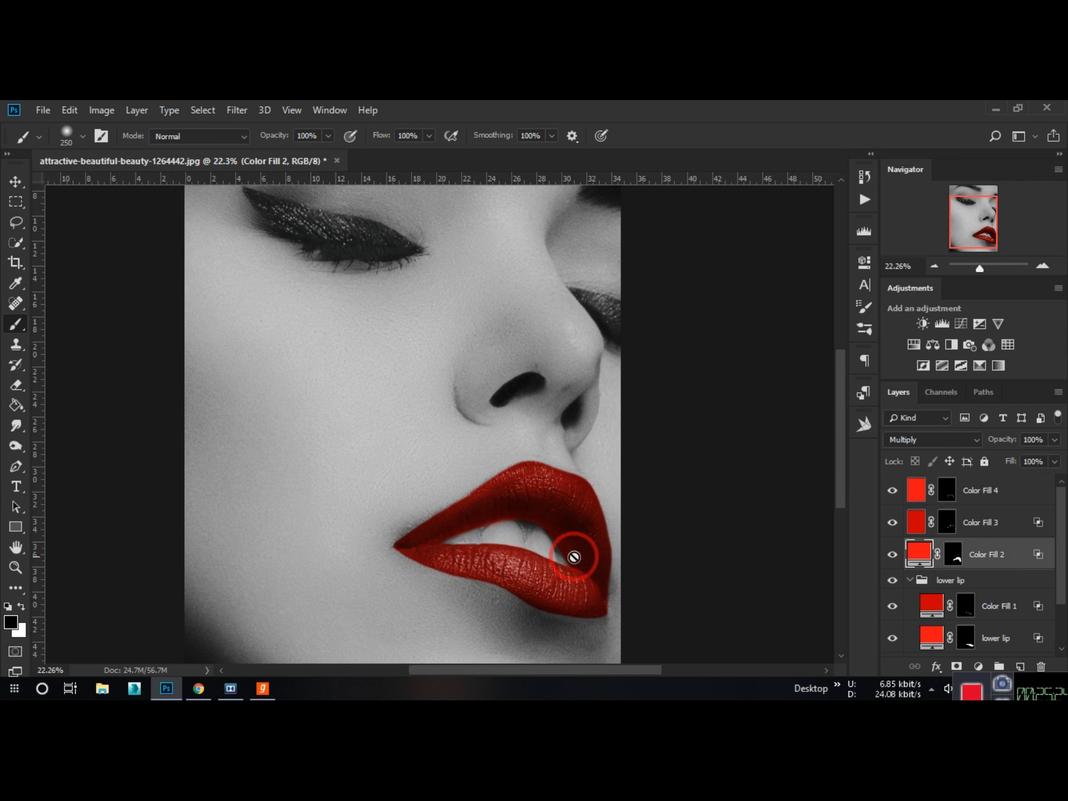
{"action": "scroll", "coordinate": [466, 555], "scroll_direction": "up", "scroll_amount": 8}
{"action": "left_click", "coordinate": [953, 555]}
{"action": "key", "text": "bracketleft"}
{"action": "key", "text": "bracketleft"}
{"action": "key", "text": "bracketleft"}
{"action": "key", "text": "bracketleft"}
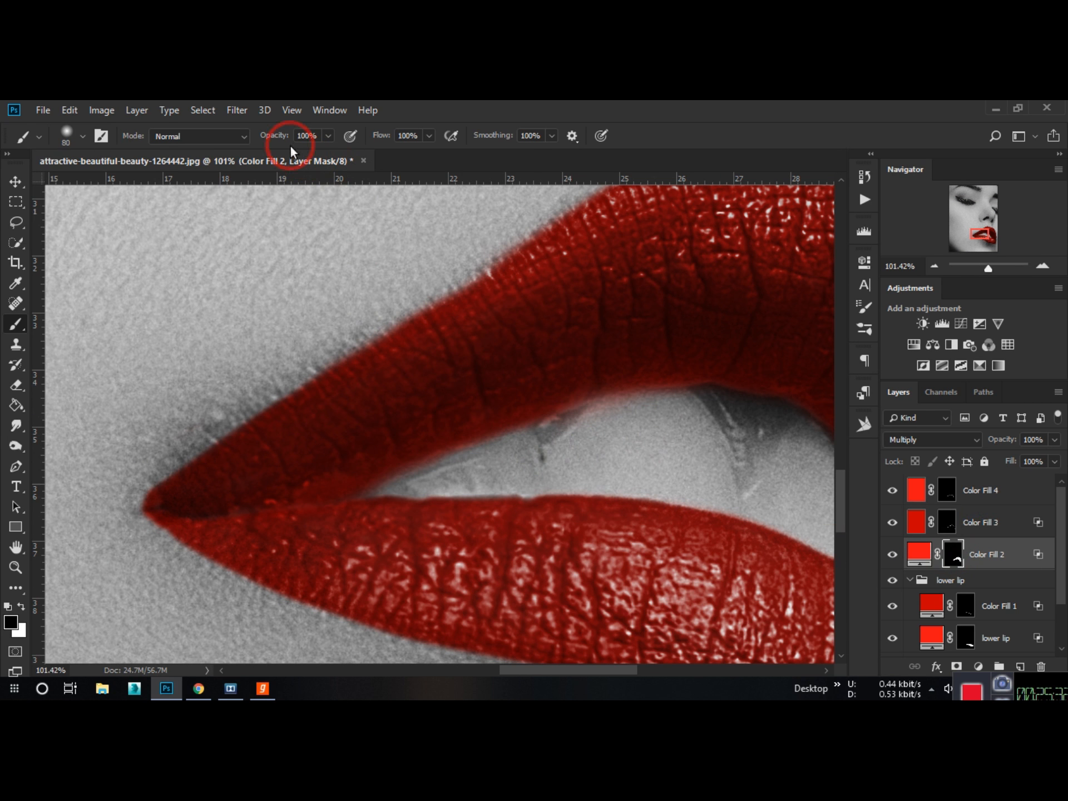
{"action": "left_click_drag", "start_coordinate": [379, 136], "coordinate": [356, 137]}
{"action": "left_click", "coordinate": [67, 133]}
{"action": "left_click", "coordinate": [67, 134]}
{"action": "left_click_drag", "start_coordinate": [585, 432], "coordinate": [466, 462]}
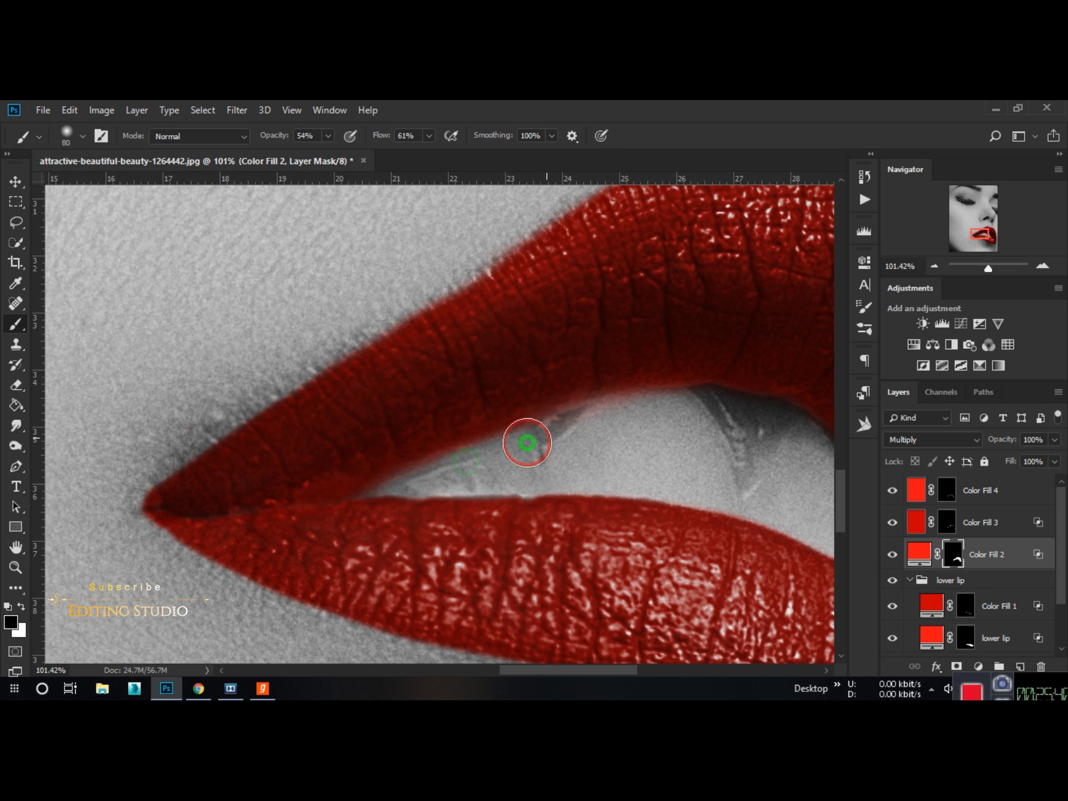
{"action": "left_click_drag", "start_coordinate": [532, 459], "coordinate": [382, 486]}
{"action": "left_click_drag", "start_coordinate": [636, 399], "coordinate": [412, 469]}
{"action": "mouse_move", "coordinate": [738, 392]}
{"action": "left_mouse_down"}
{"action": "mouse_move", "coordinate": [486, 391]}
{"action": "mouse_move", "coordinate": [560, 424]}
{"action": "mouse_move", "coordinate": [703, 600]}
{"action": "left_mouse_up"}
Soften the upper lip's edge along the teeth further on the same mask, using black brushes of 60 px and 150 px.
{"action": "key", "text": "bracketleft"}
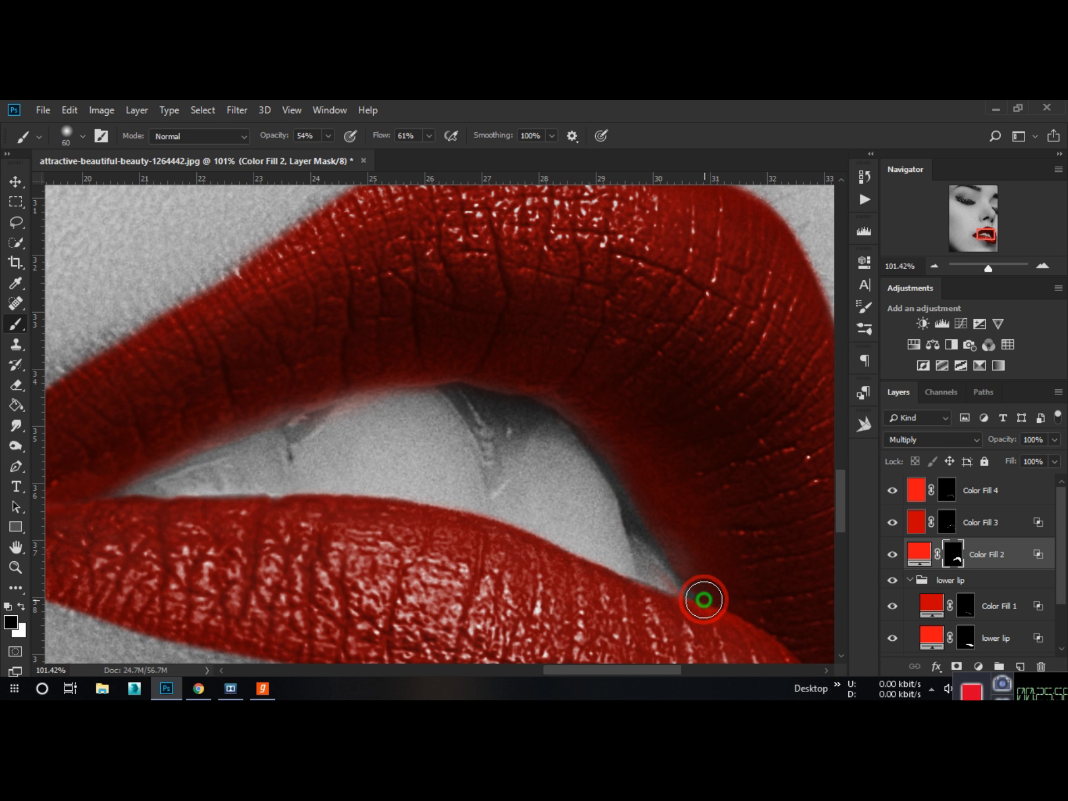
{"action": "left_click_drag", "start_coordinate": [333, 416], "coordinate": [407, 388]}
{"action": "left_click", "coordinate": [669, 580]}
{"action": "scroll", "coordinate": [388, 459], "scroll_direction": "down", "scroll_amount": 4}
{"action": "key", "text": "bracketright"}
{"action": "key", "text": "bracketright"}
{"action": "key", "text": "bracketright"}
{"action": "key", "text": "bracketright"}
{"action": "key", "text": "bracketright"}
{"action": "key", "text": "bracketright"}
{"action": "left_click_drag", "start_coordinate": [256, 468], "coordinate": [327, 439]}
{"action": "left_click_drag", "start_coordinate": [571, 470], "coordinate": [540, 468]}
{"action": "left_click", "coordinate": [428, 434]}
{"action": "scroll", "coordinate": [534, 507], "scroll_direction": "down", "scroll_amount": 12}
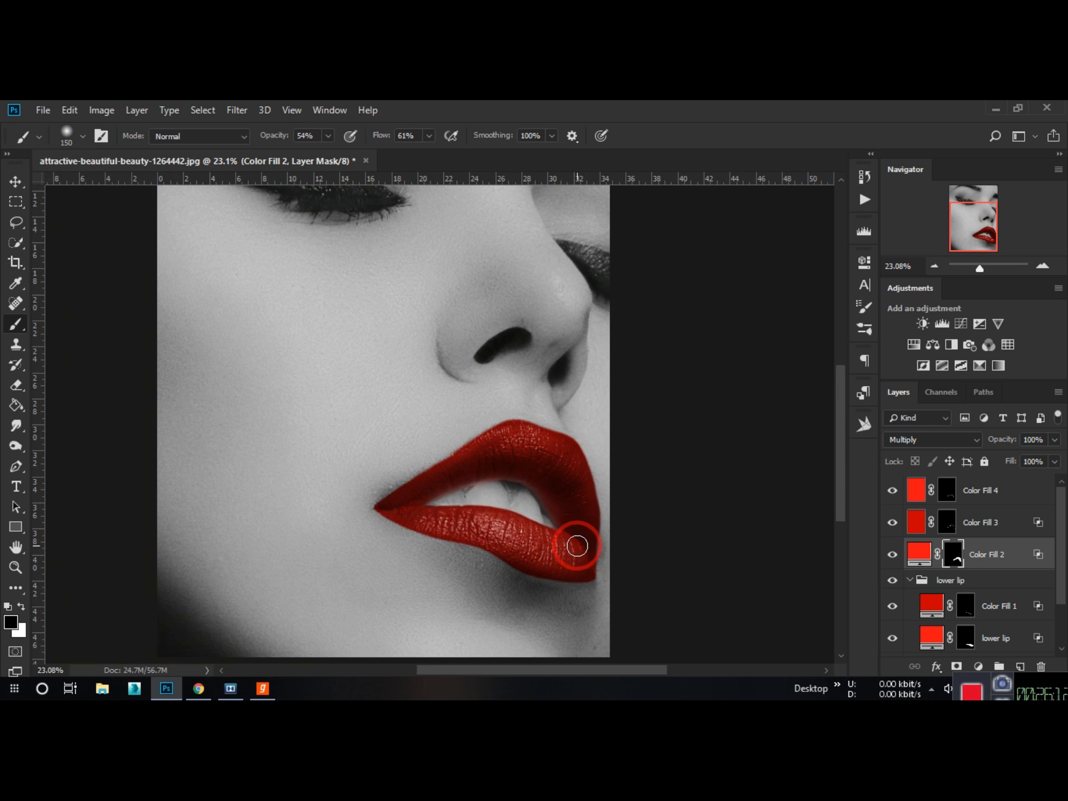
Touch up a spot on the upper lip's inner edge with a 70 px black brush on the base fill mask.
{"action": "scroll", "coordinate": [577, 545], "scroll_direction": "up", "scroll_amount": 13}
{"action": "key", "text": "bracketleft"}
{"action": "key", "text": "bracketleft"}
{"action": "key", "text": "bracketleft"}
{"action": "key", "text": "bracketleft"}
{"action": "key", "text": "bracketleft"}
{"action": "left_click", "coordinate": [532, 482]}
Examine the finished lip colour both up close and in the full portrait.
{"action": "scroll", "coordinate": [487, 580], "scroll_direction": "down", "scroll_amount": 20}
{"action": "scroll", "coordinate": [487, 580], "scroll_direction": "up", "scroll_amount": 3}
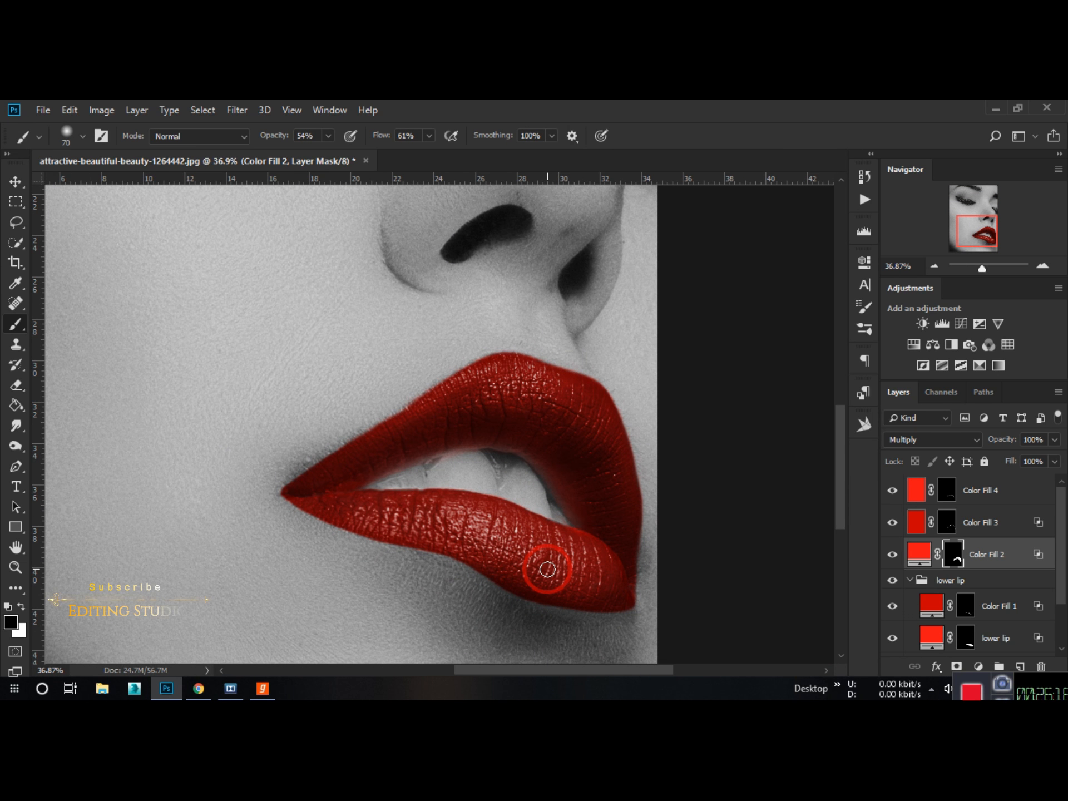
{"action": "scroll", "coordinate": [547, 569], "scroll_direction": "down", "scroll_amount": 1}
{"action": "scroll", "coordinate": [548, 569], "scroll_direction": "down", "scroll_amount": 4}
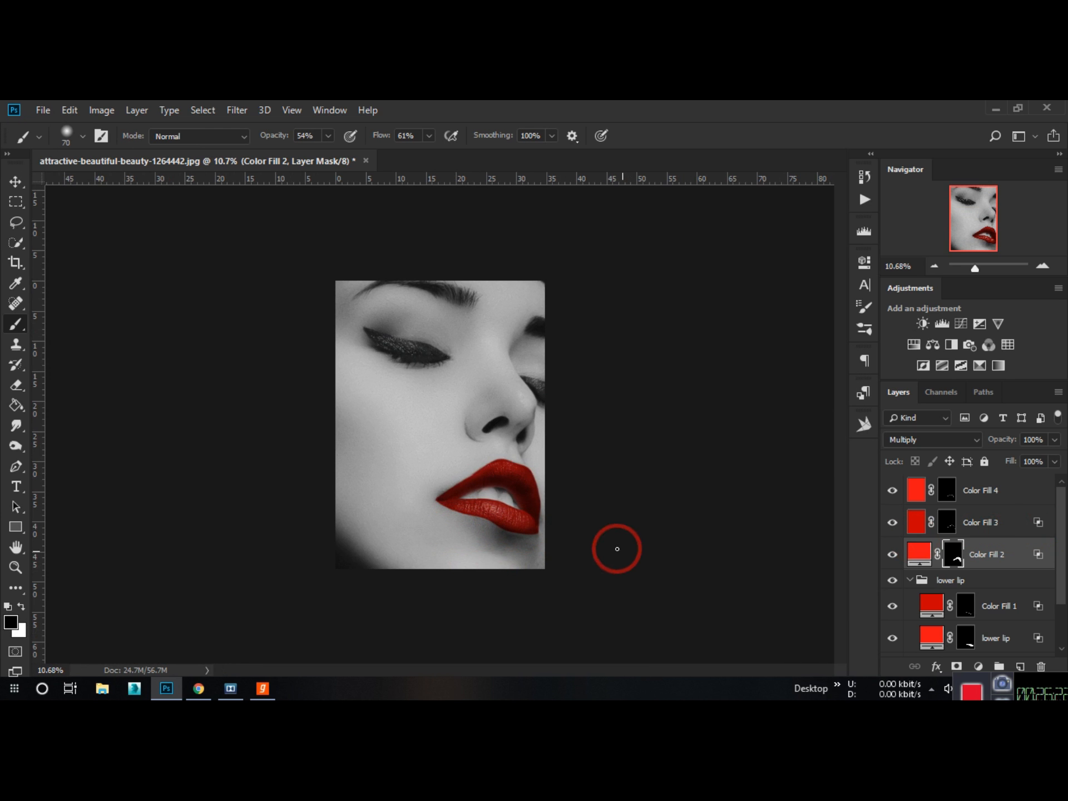
{"action": "scroll", "coordinate": [489, 507], "scroll_direction": "up", "scroll_amount": 2}
{"action": "scroll", "coordinate": [495, 523], "scroll_direction": "down", "scroll_amount": 1}
{"action": "scroll", "coordinate": [510, 555], "scroll_direction": "up", "scroll_amount": 1}
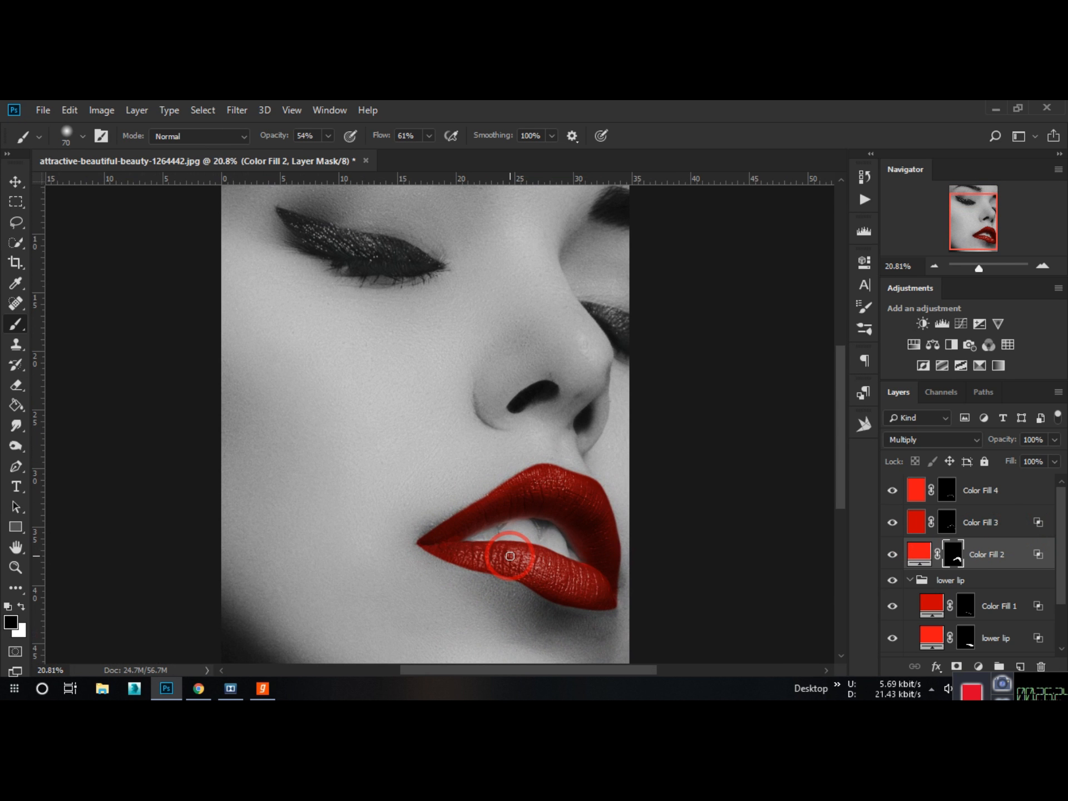
{"action": "scroll", "coordinate": [509, 555], "scroll_direction": "down", "scroll_amount": 2}
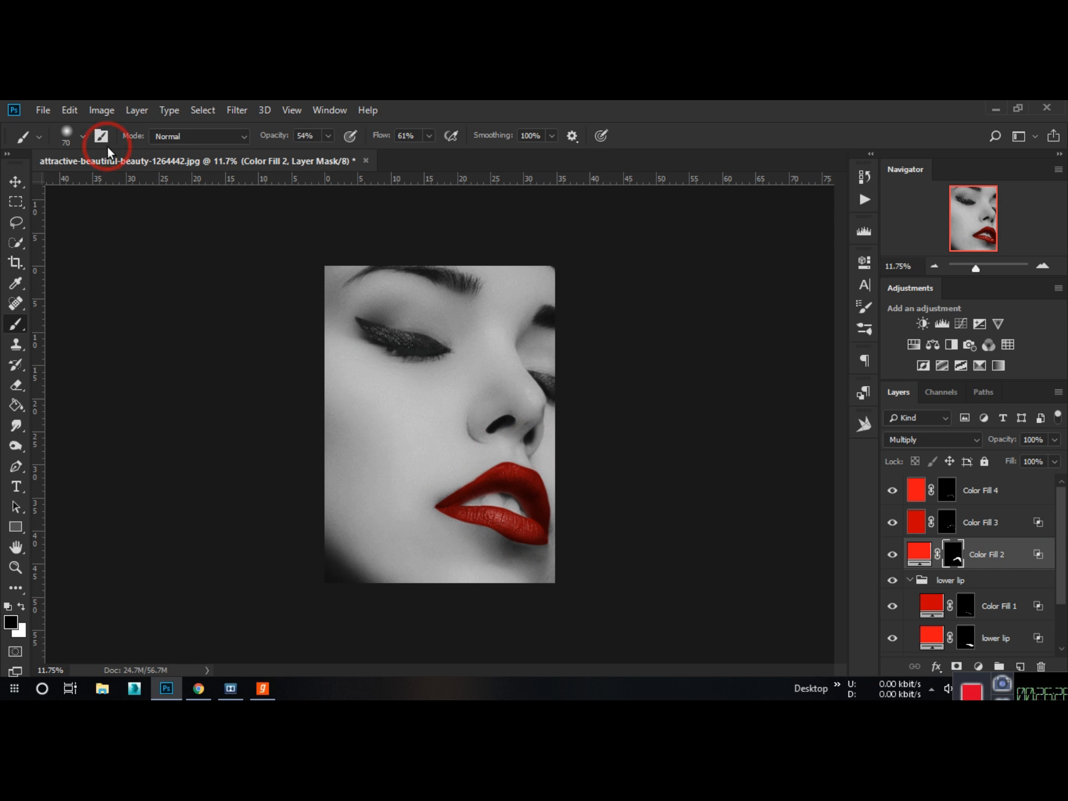
Save the portrait as a JPEG named beautiful-beauty-1264442.jpg on the Desktop with quality 12 (Maximum).
{"action": "left_click", "coordinate": [44, 110]}
{"action": "left_click", "coordinate": [84, 285]}
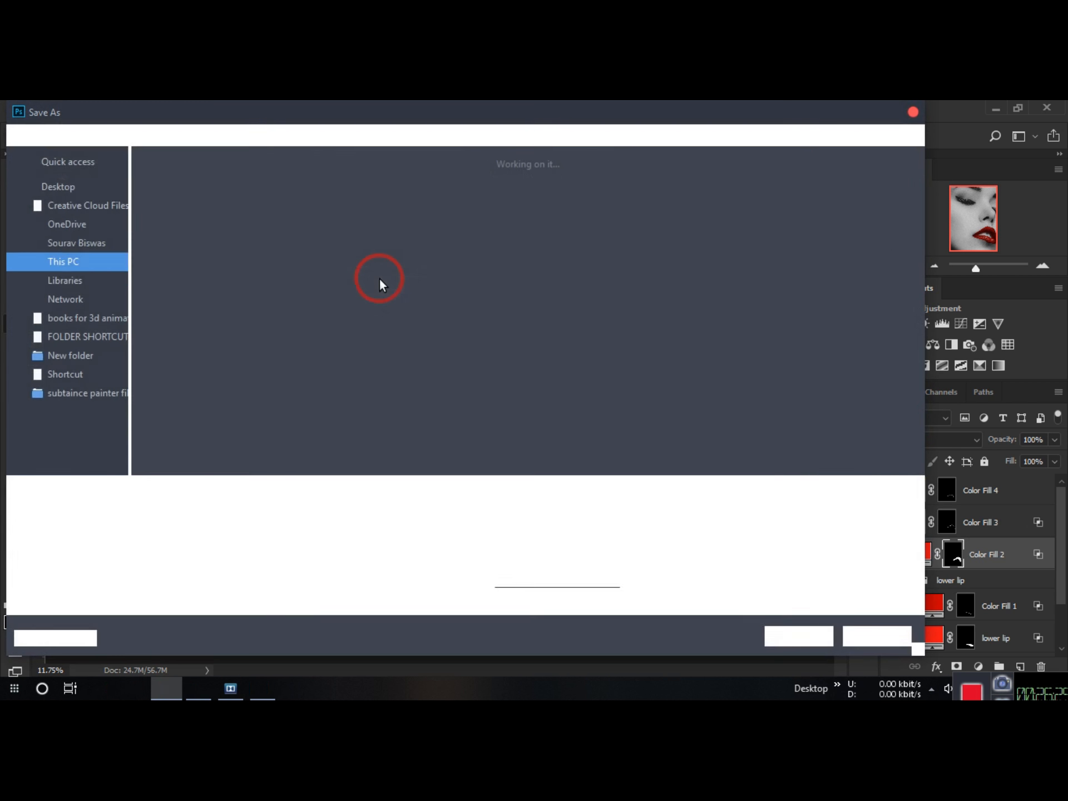
{"action": "left_click", "coordinate": [79, 286]}
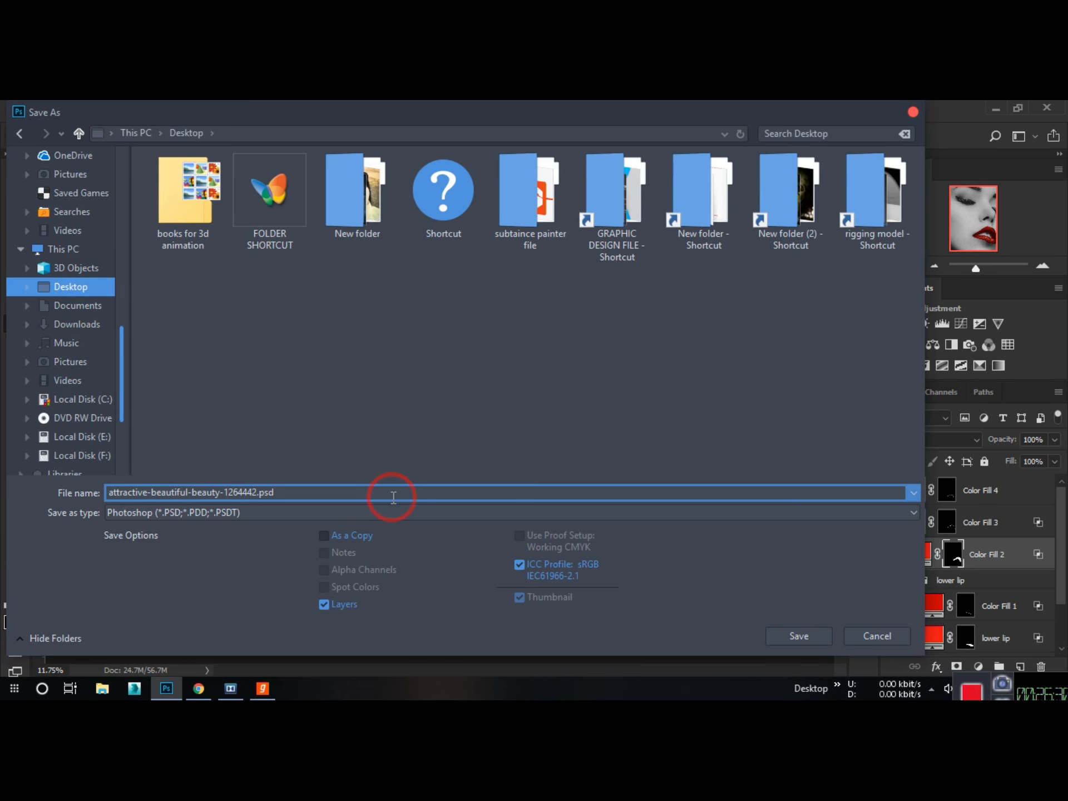
{"action": "left_click", "coordinate": [244, 509]}
{"action": "left_click", "coordinate": [178, 352]}
{"action": "left_click", "coordinate": [151, 492]}
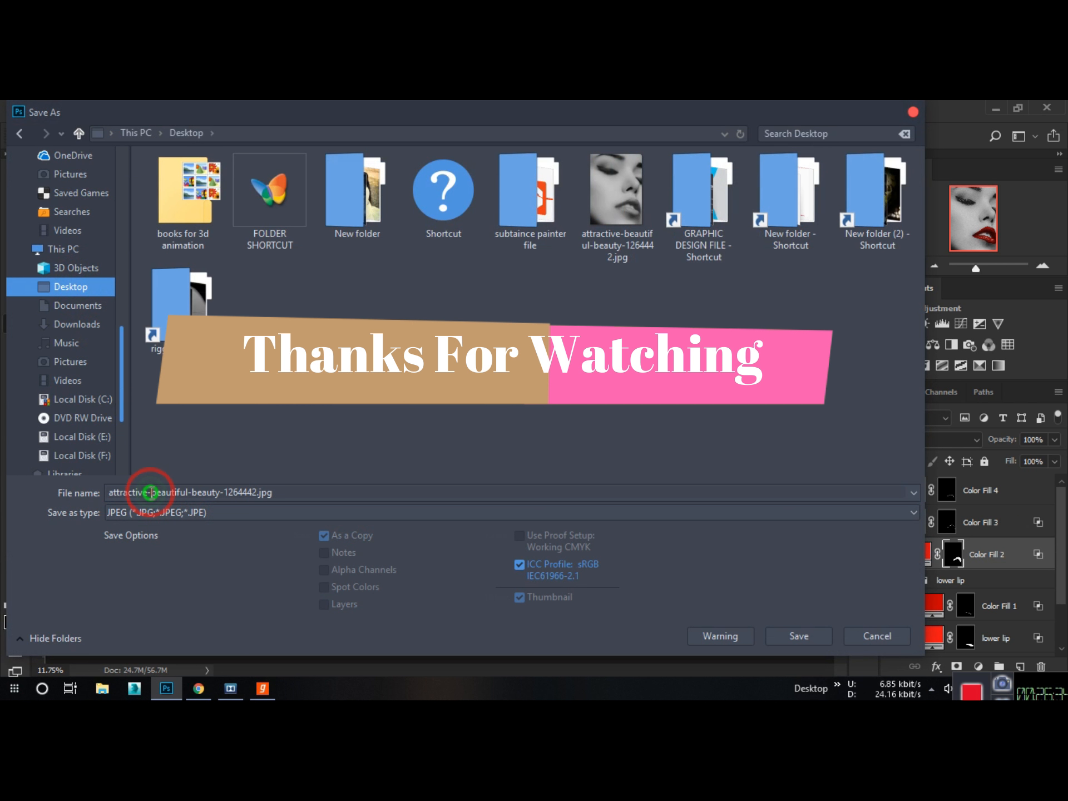
{"action": "key", "text": "BackSpace"}
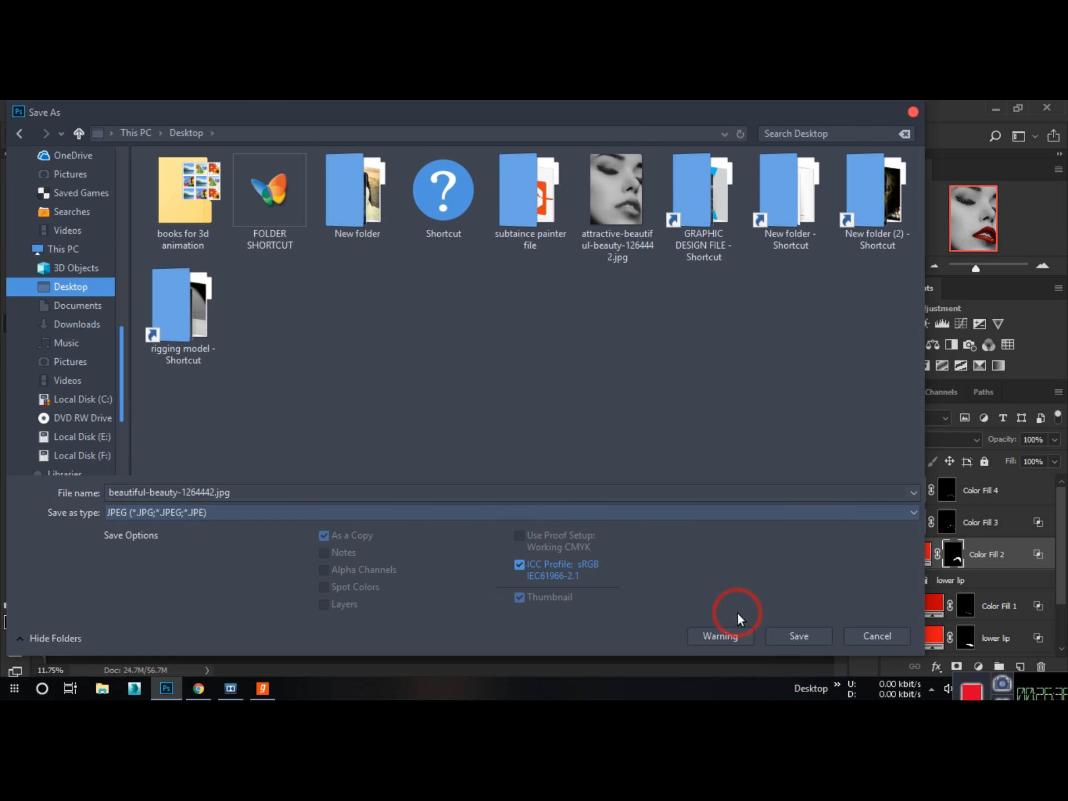
{"action": "left_click", "coordinate": [799, 639]}
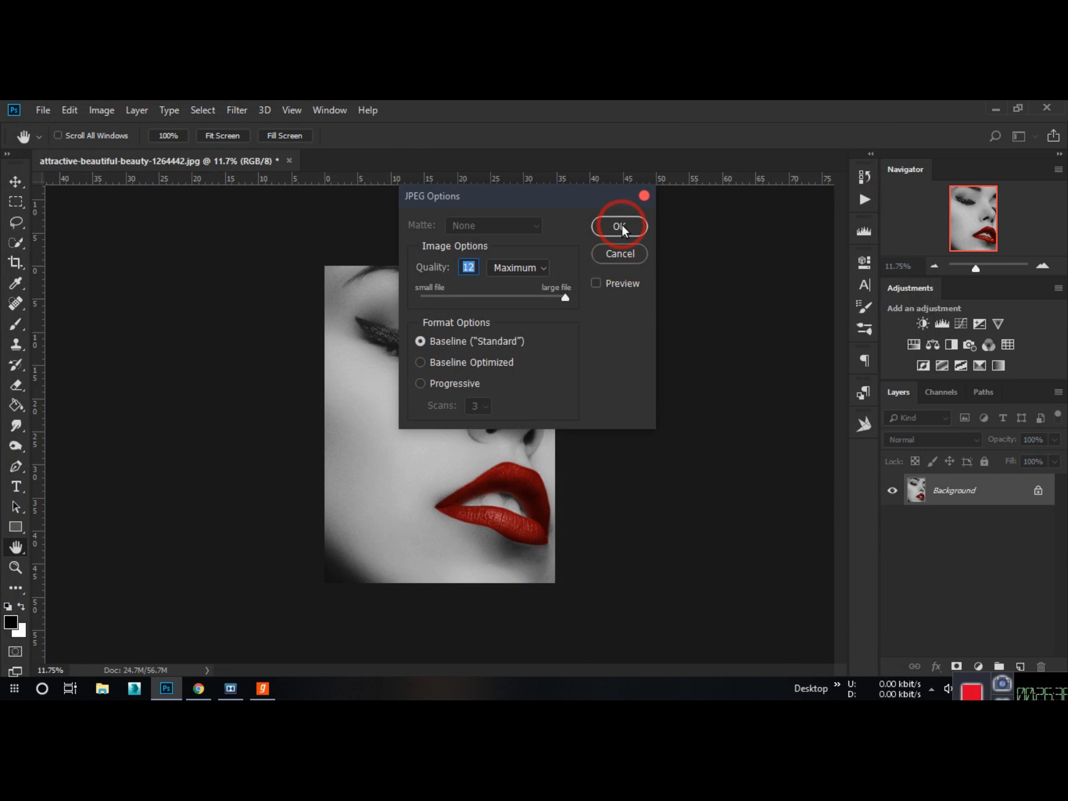
{"action": "left_click", "coordinate": [620, 227]}
Minimize Photoshop, refresh the desktop and open beautiful-beauty-1264442.jpg in Picasa Photo Viewer.
{"action": "left_click", "coordinate": [991, 107]}
{"action": "right_click", "coordinate": [398, 264]}
{"action": "left_click", "coordinate": [418, 306]}
{"action": "double_click", "coordinate": [87, 125]}
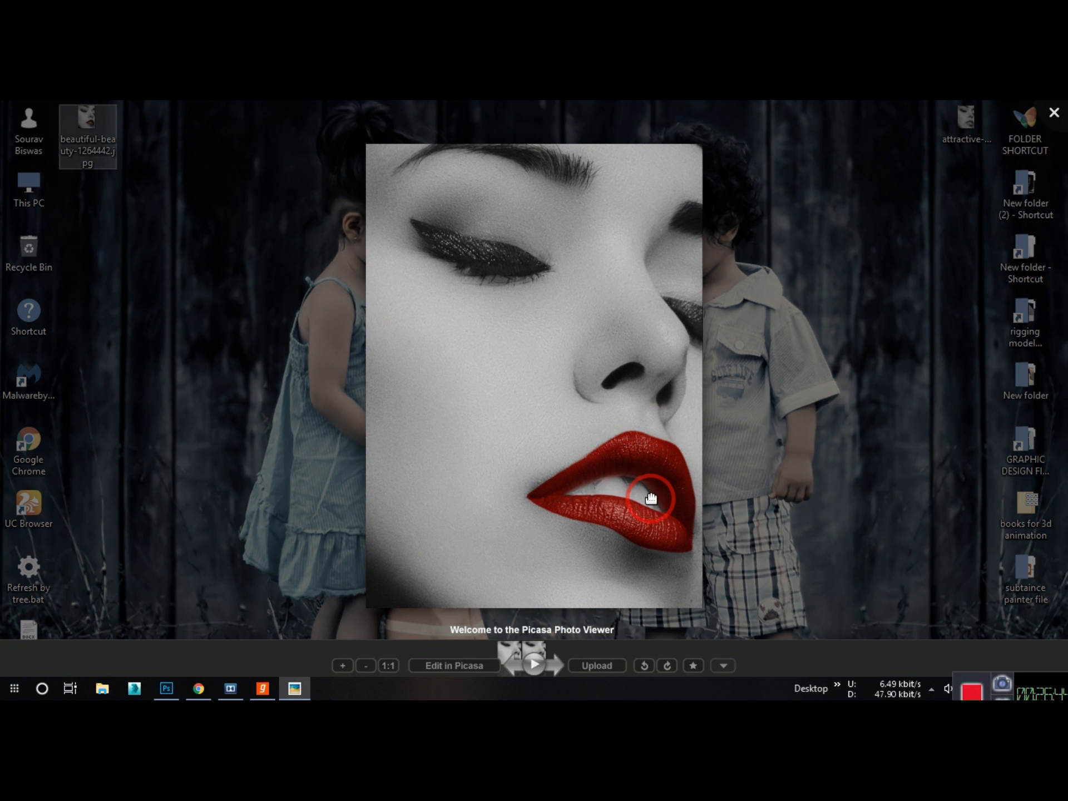
Compare the lips up close in the original attractive-beautiful-beauty-1264442.jpg and the coloured version, switching between both images.
{"action": "scroll", "coordinate": [651, 498], "scroll_direction": "up", "scroll_amount": 3}
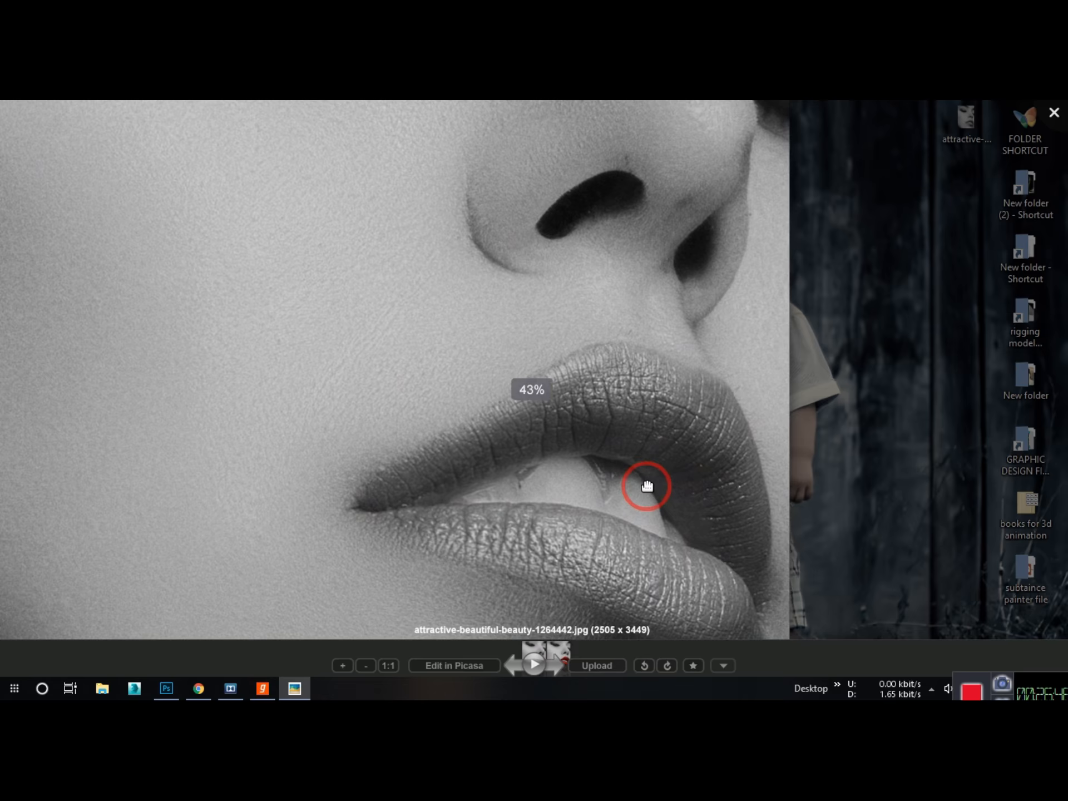
{"action": "scroll", "coordinate": [648, 486], "scroll_direction": "down", "scroll_amount": 3}
{"action": "scroll", "coordinate": [646, 477], "scroll_direction": "up", "scroll_amount": 4}
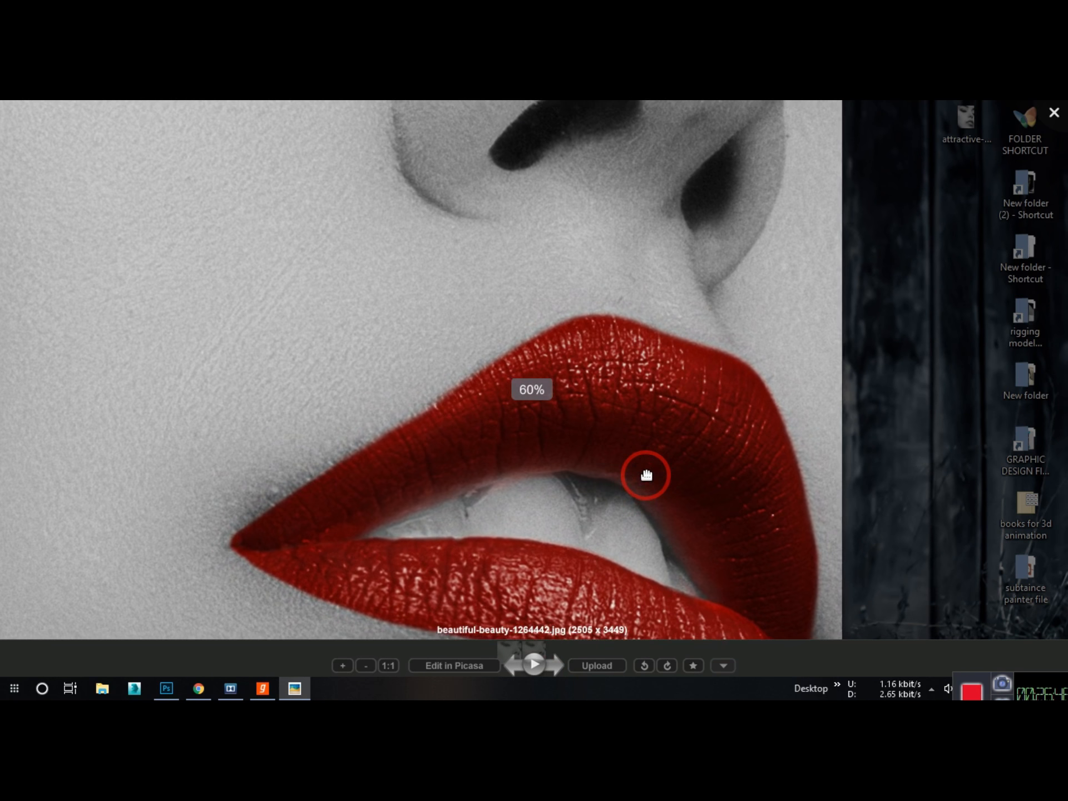
{"action": "key", "text": "Left"}
{"action": "key", "text": "Right"}
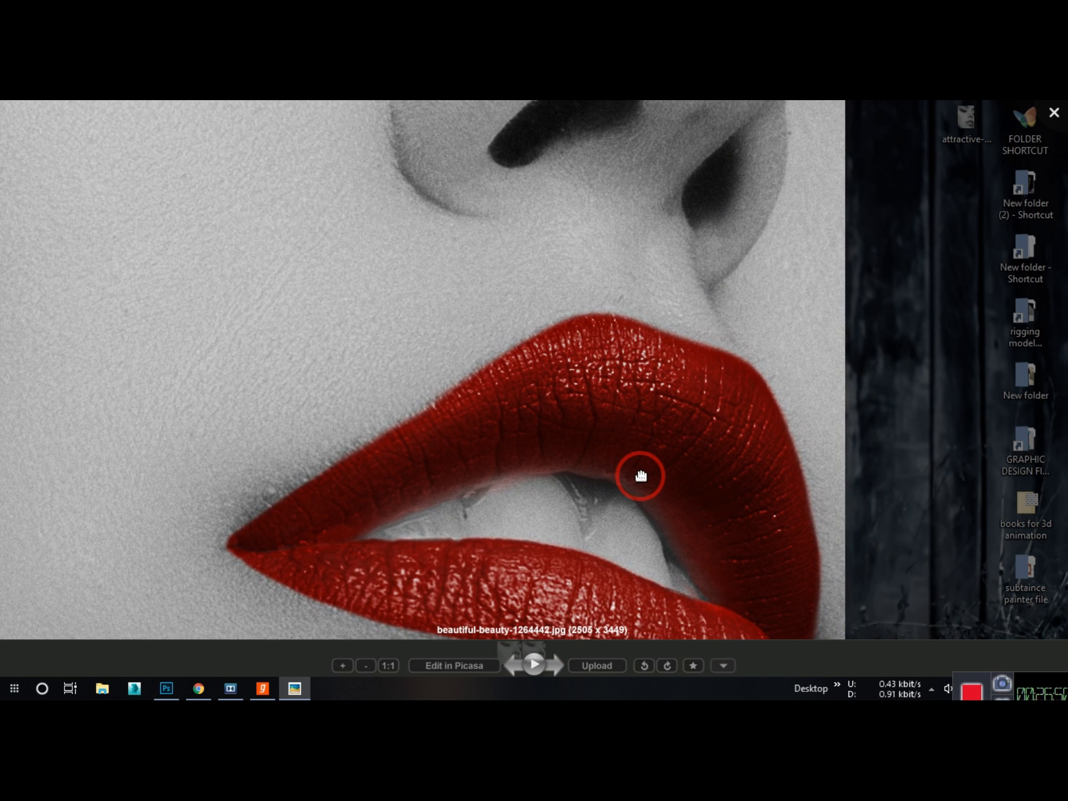
{"action": "scroll", "coordinate": [636, 483], "scroll_direction": "down", "scroll_amount": 2}
{"action": "scroll", "coordinate": [708, 436], "scroll_direction": "up", "scroll_amount": 1}
{"action": "key", "text": "Left"}
{"action": "scroll", "coordinate": [789, 422], "scroll_direction": "up", "scroll_amount": 2}
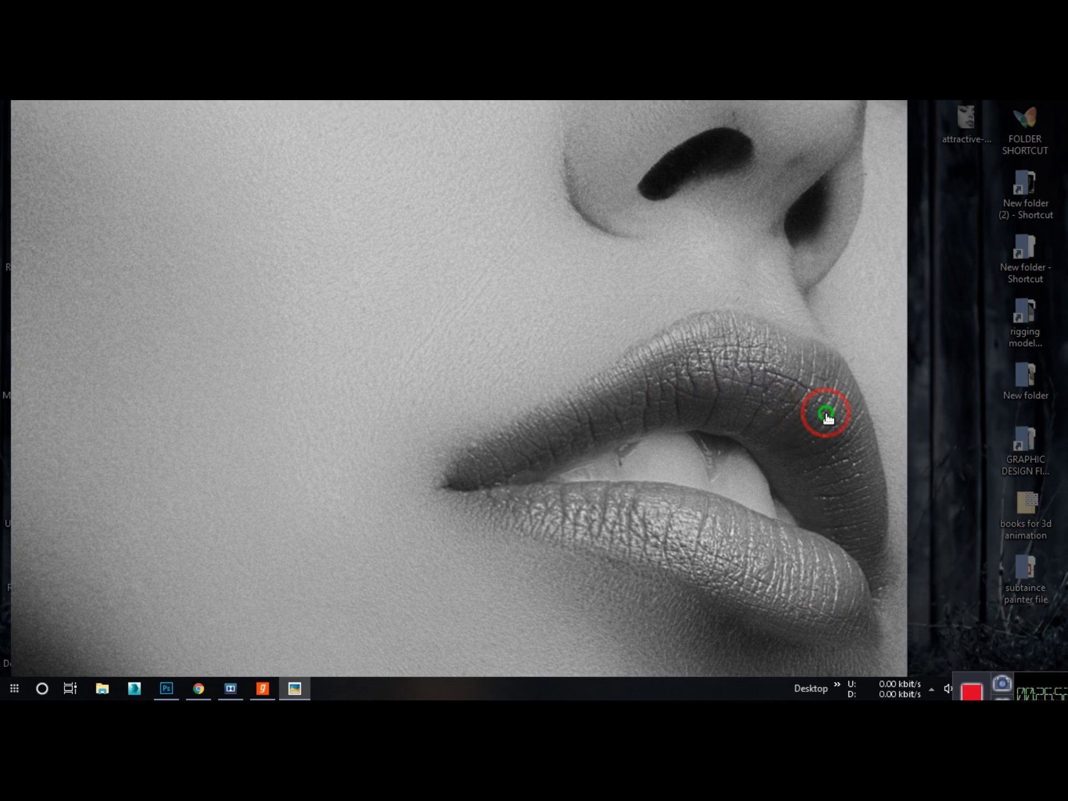
{"action": "scroll", "coordinate": [813, 411], "scroll_direction": "down", "scroll_amount": 3}
{"action": "key", "text": "Right"}
{"action": "key", "text": "Left"}
{"action": "key", "text": "Right"}
{"action": "key", "text": "Left"}
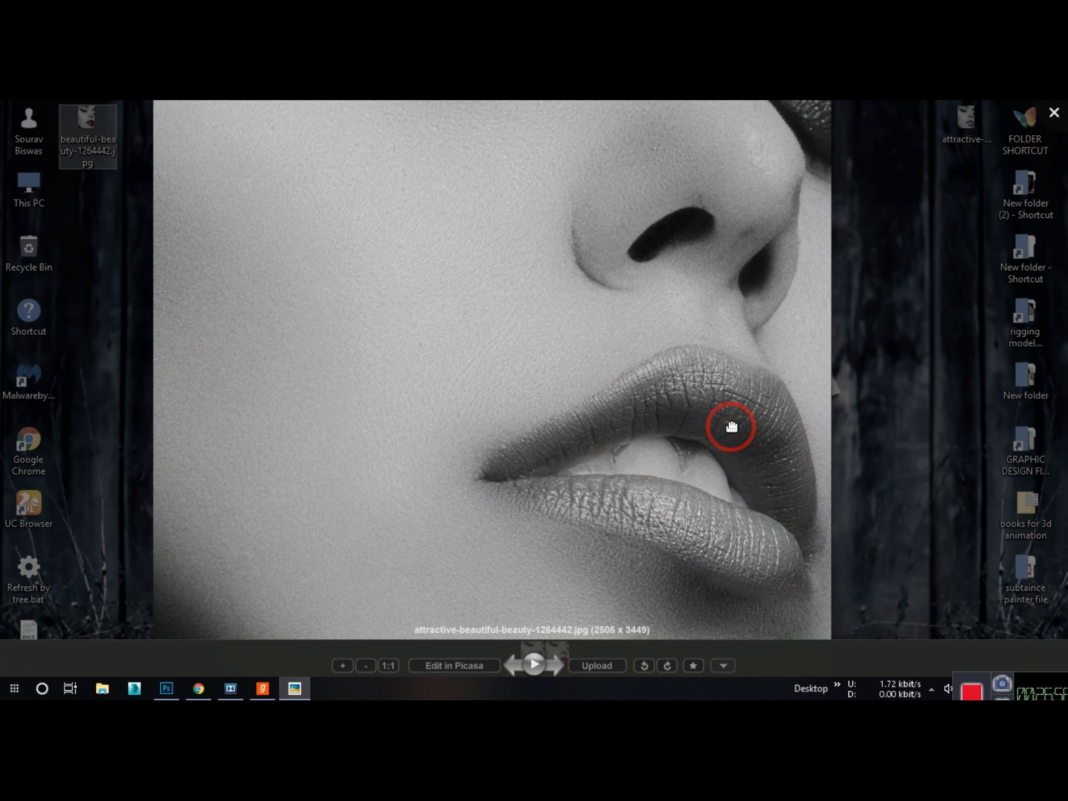
{"action": "key", "text": "Right"}
{"action": "key", "text": "Left"}
{"action": "key", "text": "Right"}
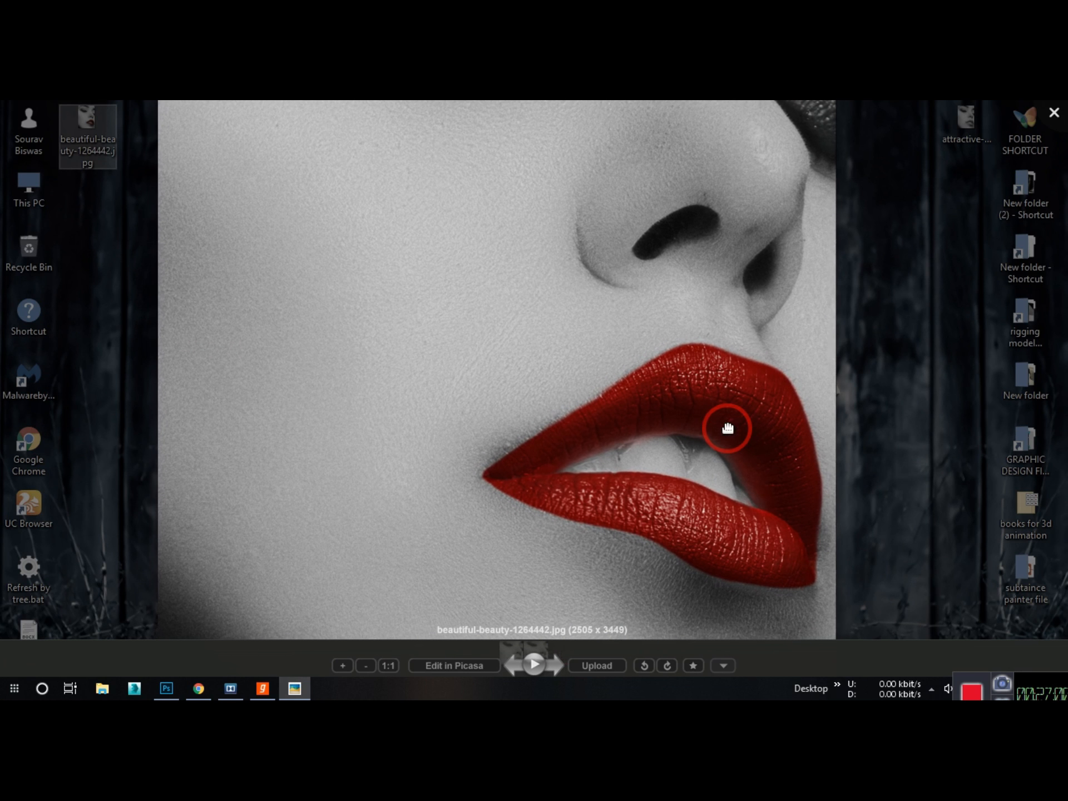